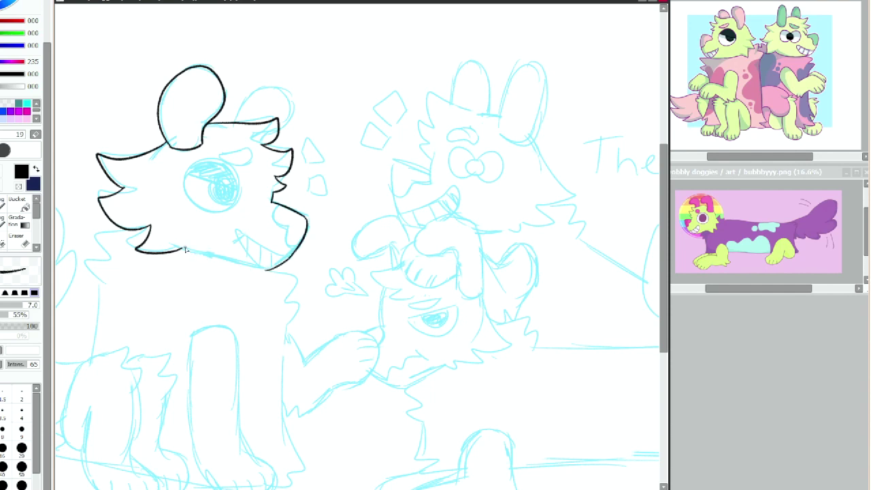
Ink the sitting dog's jaw line in black over the blue sketch and outline its grinning mouth.
mouse_move(182, 250)
left_mouse_down()
mouse_move(247, 267)
mouse_move(209, 257)
left_mouse_up()
key("ctrl+z")
key("ctrl+z")
key("ctrl+z")
mouse_move(268, 270)
left_mouse_down()
mouse_move(178, 250)
mouse_move(289, 256)
left_mouse_up()
key("e")
key("n")
key("e")
key("n")
key("ctrl+z")
Ink the sitting dog's curved eyebrow and its round, half-lidded eye with the pupil.
mouse_move(226, 148)
left_mouse_down()
mouse_move(198, 213)
mouse_move(243, 190)
left_mouse_up()
key("ctrl+z")
mouse_move(212, 183)
left_mouse_down()
mouse_move(234, 189)
mouse_move(229, 208)
left_mouse_up()
key("ctrl+z")
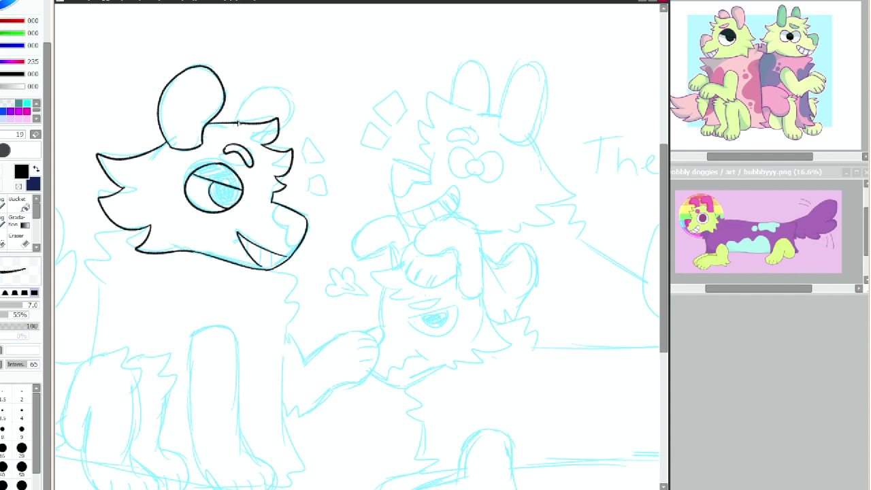
Ink the sitting dog's far ear as a rounded shape behind the forehead tuft.
key("ctrl+z")
mouse_move(236, 122)
left_mouse_down()
mouse_move(286, 93)
mouse_move(271, 92)
mouse_move(278, 85)
mouse_move(279, 150)
left_mouse_up()
key("ctrl+z")
key("ctrl+z")
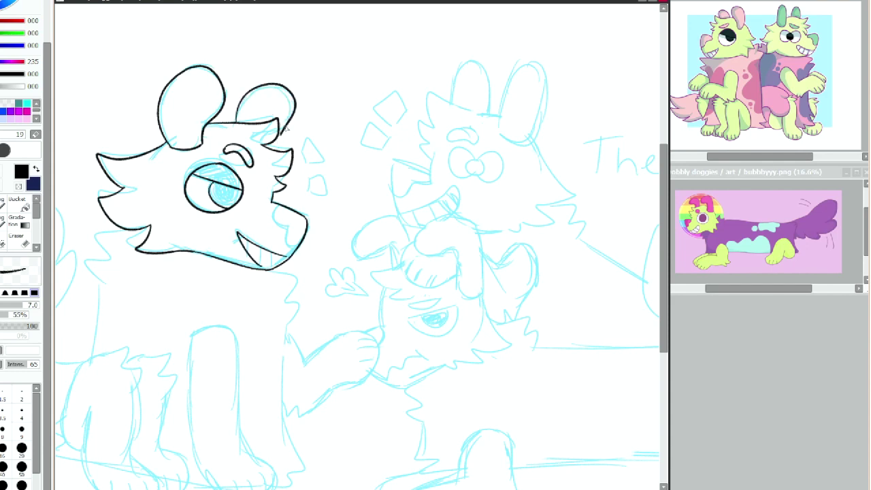
key("ctrl+z")
key("ctrl+z")
mouse_move(237, 122)
left_mouse_down()
mouse_move(292, 99)
mouse_move(280, 132)
mouse_move(293, 124)
mouse_move(282, 135)
left_mouse_up()
key("ctrl+z")
key("ctrl+z")
Ink the nose at the tip of the sitting dog's muzzle and the tooth lines in its grin.
left_click_drag(284, 205, 283, 235)
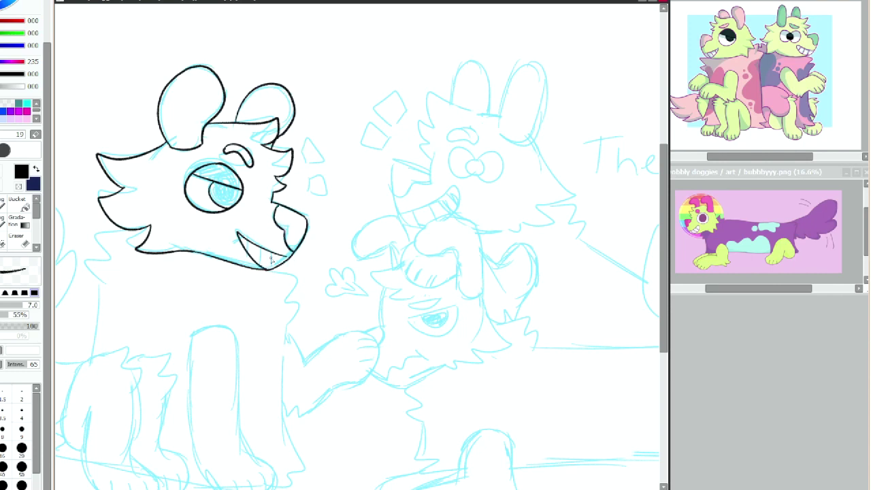
left_click_drag(270, 257, 275, 269)
left_click_drag(261, 249, 265, 269)
Ink jagged neck fur tufts behind the sitting dog's head and below its chin.
left_click_drag(289, 489, 243, 489)
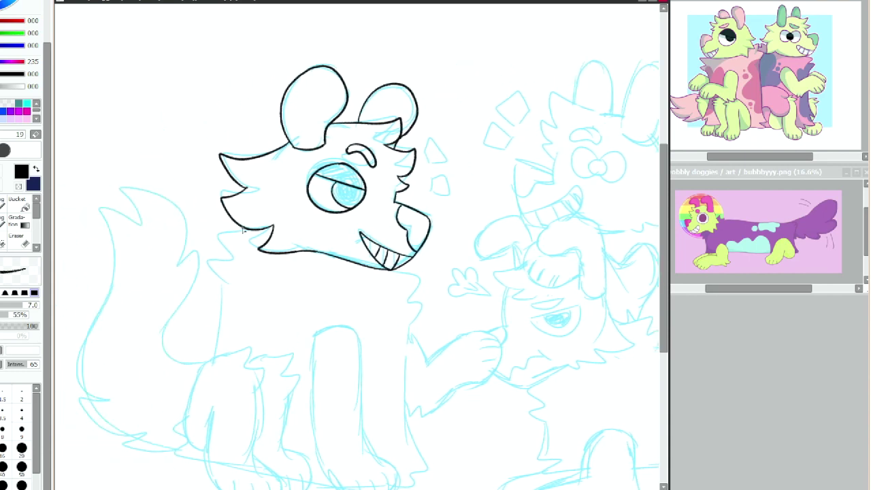
left_click_drag(243, 227, 228, 275)
mouse_move(392, 269)
left_mouse_down()
mouse_move(410, 294)
mouse_move(410, 323)
left_mouse_up()
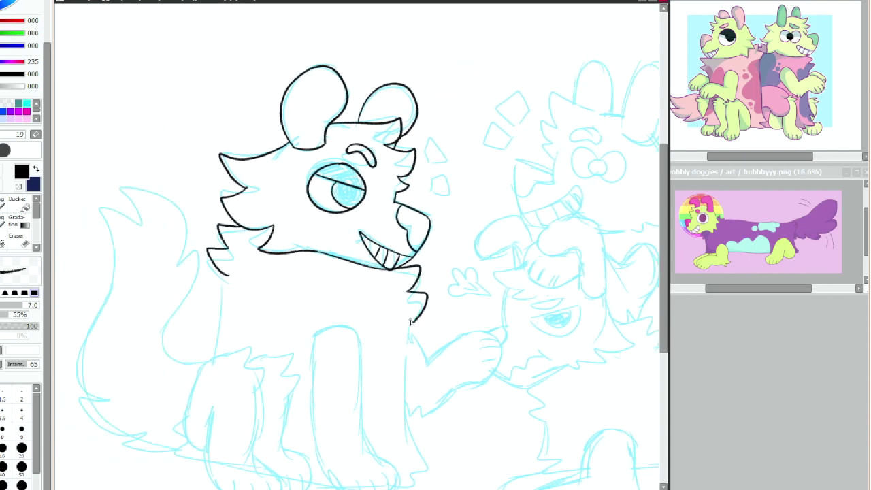
Ink the sitting dog's near hind leg with thigh fur tufts, a rounded paw and toe lines.
scroll(437, 293, "down", 2)
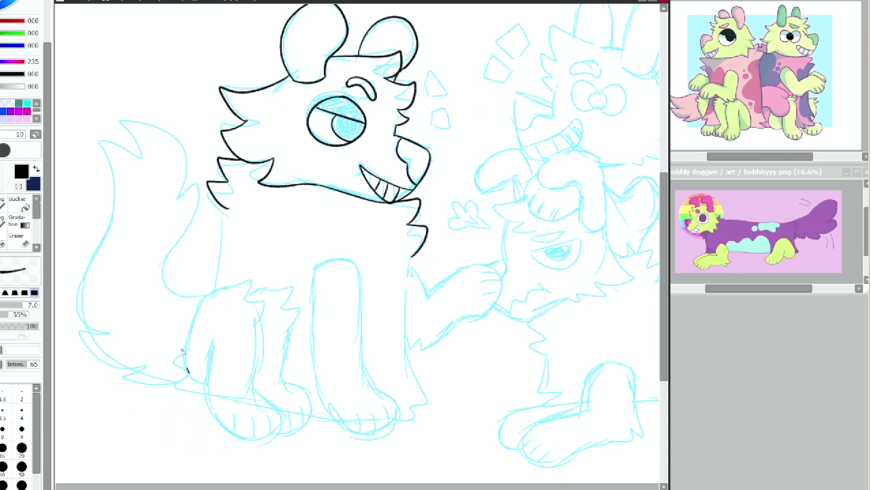
mouse_move(187, 371)
left_mouse_down()
mouse_move(276, 314)
mouse_move(260, 328)
mouse_move(251, 383)
left_mouse_up()
left_click_drag(211, 342, 219, 424)
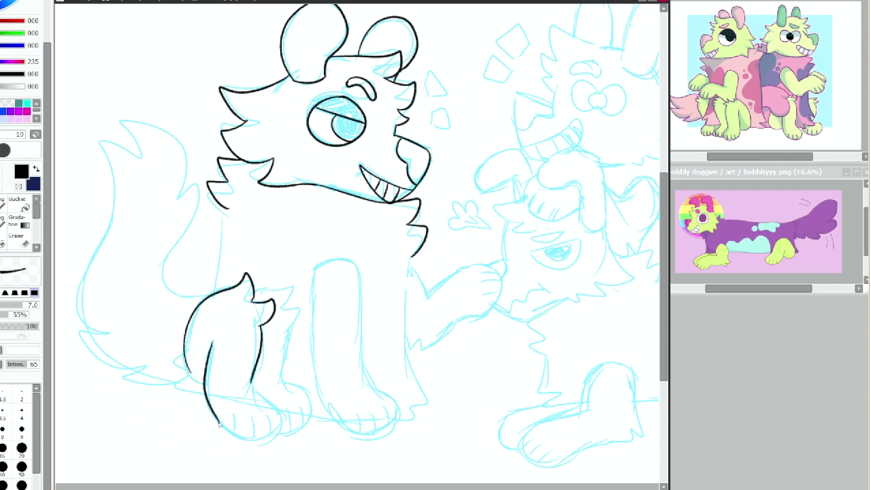
left_click_drag(257, 388, 261, 435)
mouse_move(215, 420)
left_mouse_down()
mouse_move(246, 441)
mouse_move(265, 434)
left_mouse_up()
left_click_drag(253, 416, 256, 433)
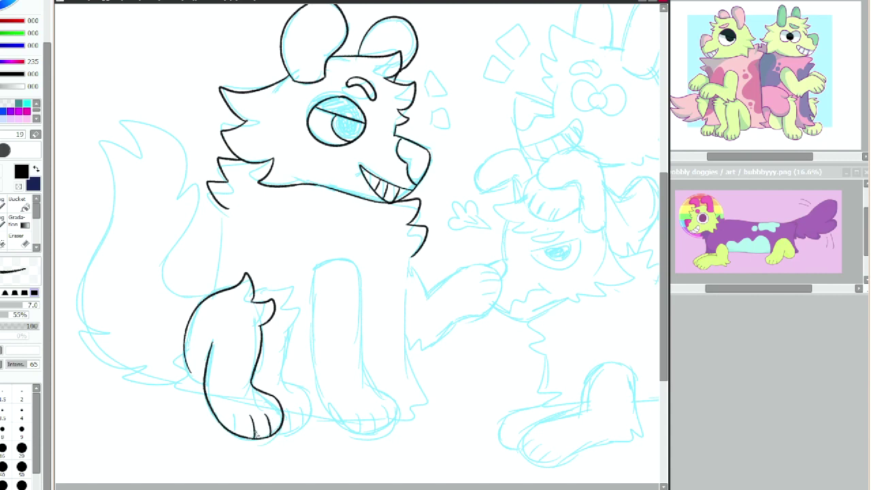
Ink the sitting dog's far hind leg with its fur tufts, paw and toe lines.
mouse_move(256, 291)
left_mouse_down()
mouse_move(296, 295)
mouse_move(300, 327)
mouse_move(289, 367)
mouse_move(292, 374)
mouse_move(298, 332)
mouse_move(293, 378)
mouse_move(317, 417)
mouse_move(298, 431)
left_mouse_up()
key("ctrl+z")
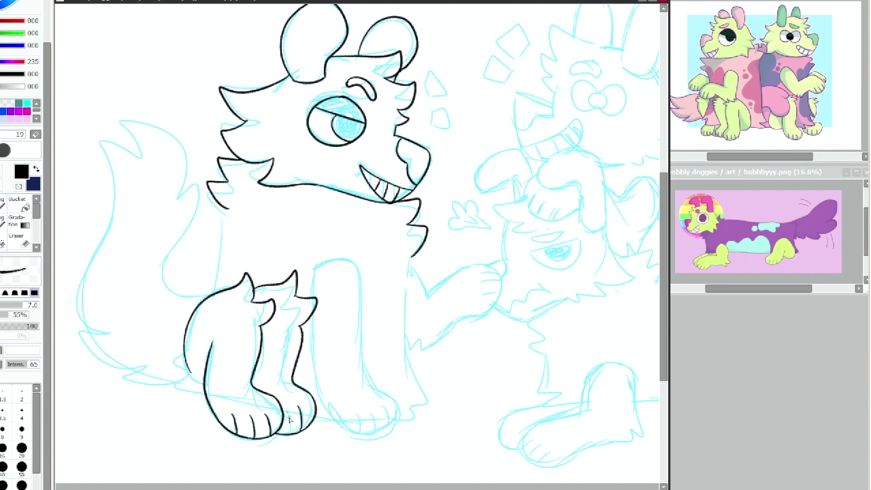
key("e")
key("n")
key("ctrl+z")
key("ctrl+z")
left_click_drag(304, 408, 305, 426)
key("ctrl+z")
left_click_drag(292, 414, 293, 432)
Ink the sitting dog's straight front leg from the rounded shoulder down to the paw.
mouse_move(319, 260)
left_mouse_down()
mouse_move(352, 270)
mouse_move(306, 298)
left_mouse_up()
key("ctrl+z")
key("ctrl+z")
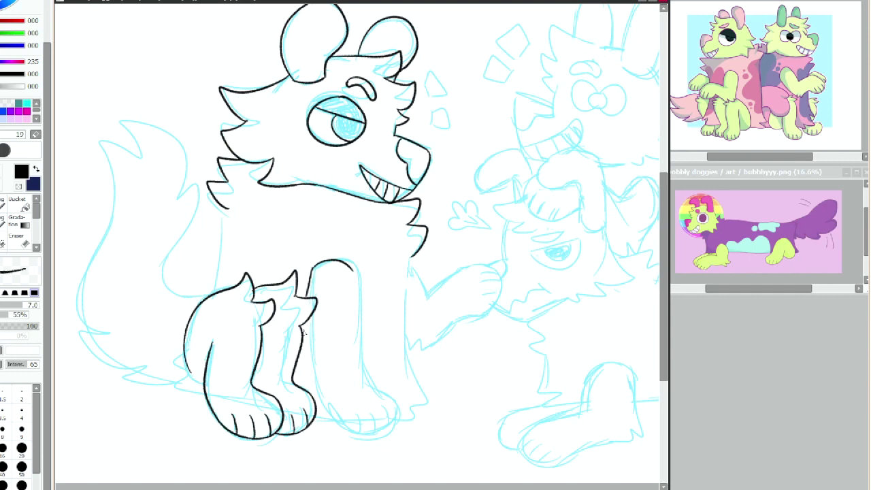
left_click_drag(312, 355, 329, 416)
left_click_drag(355, 270, 359, 314)
mouse_move(359, 306)
left_mouse_down()
mouse_move(360, 368)
mouse_move(394, 423)
left_mouse_up()
key("ctrl+z")
key("ctrl+z")
mouse_move(329, 412)
left_mouse_down()
mouse_move(343, 430)
mouse_move(396, 419)
left_mouse_up()
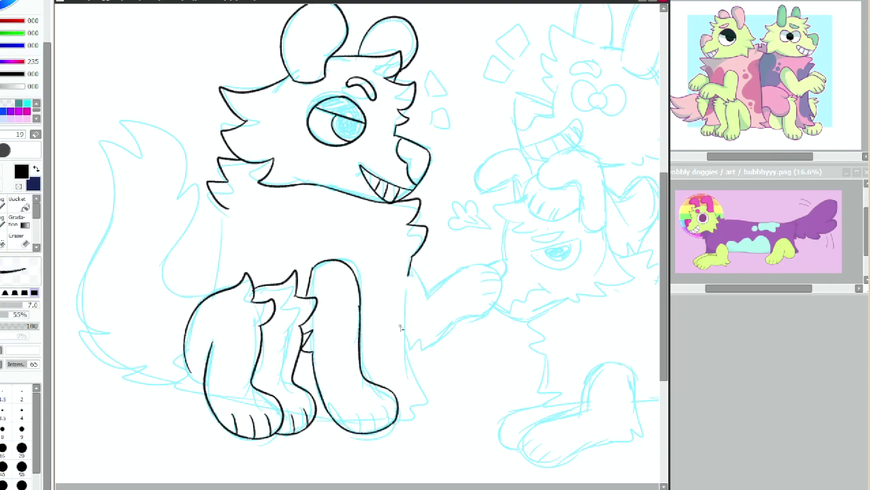
Ink the sitting dog's chest and back lines, with fur tufts at the base of the body.
mouse_move(408, 257)
left_mouse_down()
mouse_move(412, 416)
mouse_move(392, 424)
left_mouse_up()
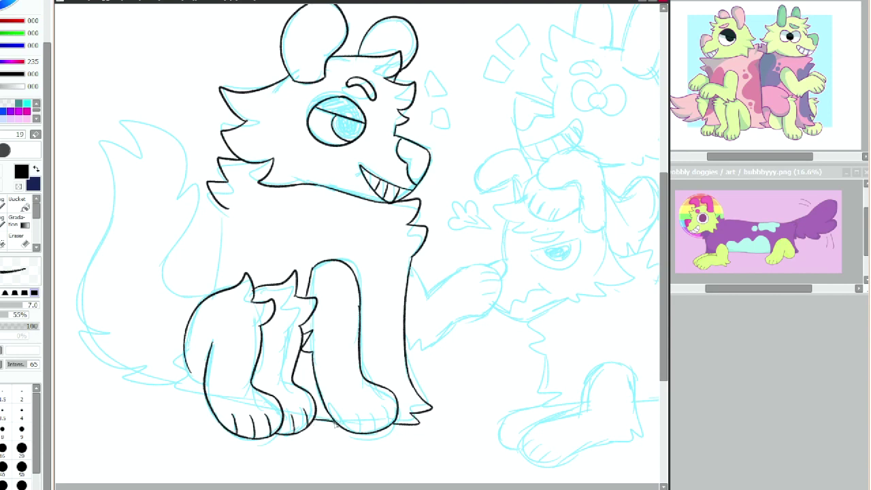
left_click_drag(227, 216, 225, 292)
left_click_drag(183, 381, 212, 415)
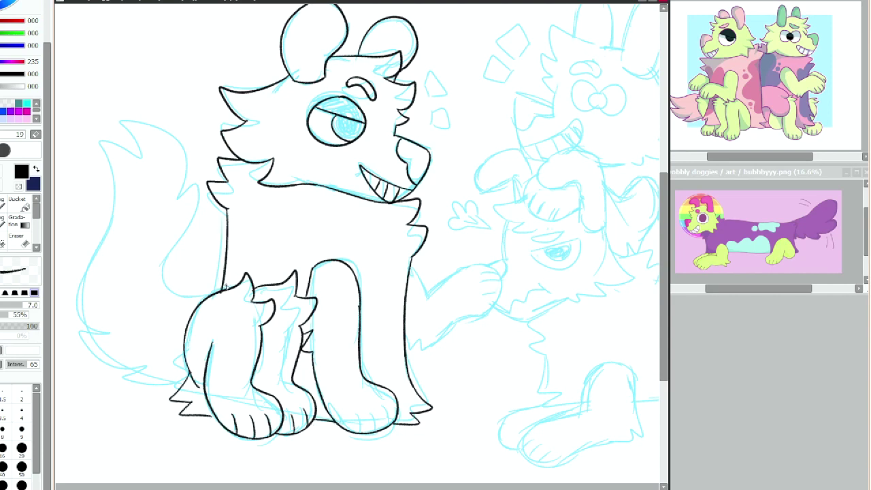
Ink the sitting dog's large curved tail with pointed fur tufts at its tip and base.
mouse_move(223, 295)
left_mouse_down()
mouse_move(99, 166)
mouse_move(151, 370)
mouse_move(193, 180)
left_mouse_up()
key("ctrl+z")
key("ctrl+z")
mouse_move(221, 292)
left_mouse_down()
mouse_move(170, 241)
mouse_move(162, 163)
mouse_move(86, 136)
mouse_move(74, 181)
mouse_move(75, 275)
left_mouse_up()
key("ctrl+z")
mouse_move(107, 188)
left_mouse_down()
mouse_move(86, 263)
mouse_move(96, 360)
left_mouse_up()
key("ctrl+z")
key("ctrl+z")
mouse_move(89, 263)
left_mouse_down()
mouse_move(108, 363)
mouse_move(135, 368)
mouse_move(108, 387)
mouse_move(173, 399)
left_mouse_up()
key("ctrl+z")
key("ctrl+z")
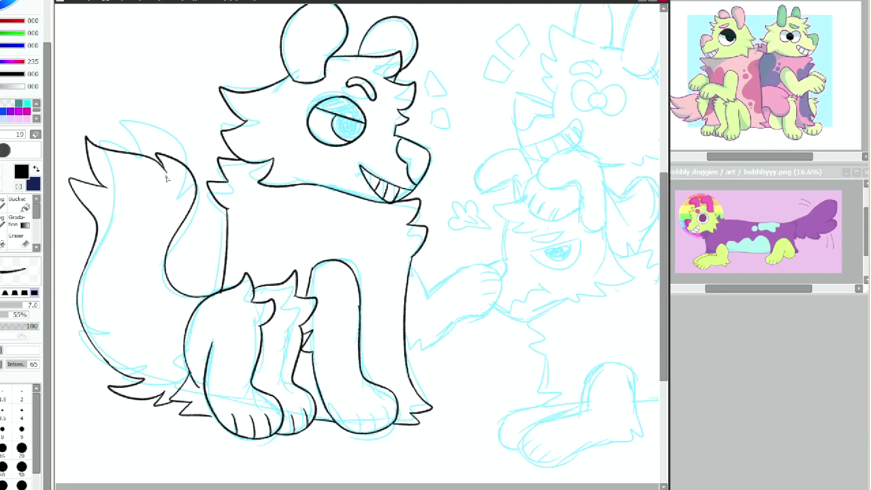
Ink the sitting dog's outstretched arm with its paw and the fur tuft at the elbow.
left_click_drag(272, 485, 314, 485)
mouse_move(300, 264)
left_mouse_down()
mouse_move(330, 284)
mouse_move(315, 298)
left_mouse_up()
mouse_move(315, 296)
left_mouse_down()
mouse_move(346, 273)
mouse_move(316, 298)
left_mouse_up()
key("ctrl+z")
key("ctrl+z")
key("ctrl+z")
mouse_move(299, 263)
left_mouse_down()
mouse_move(316, 299)
mouse_move(381, 273)
mouse_move(360, 318)
mouse_move(319, 368)
left_mouse_up()
key("ctrl+z")
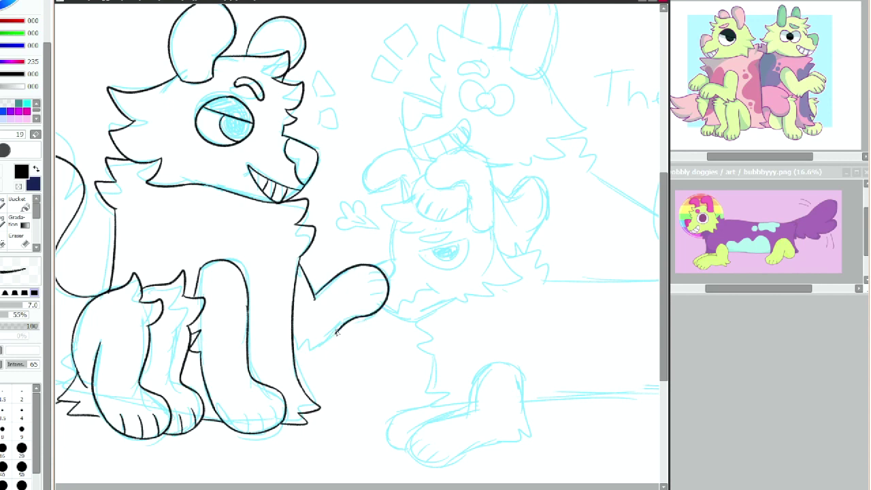
left_click_drag(340, 329, 298, 338)
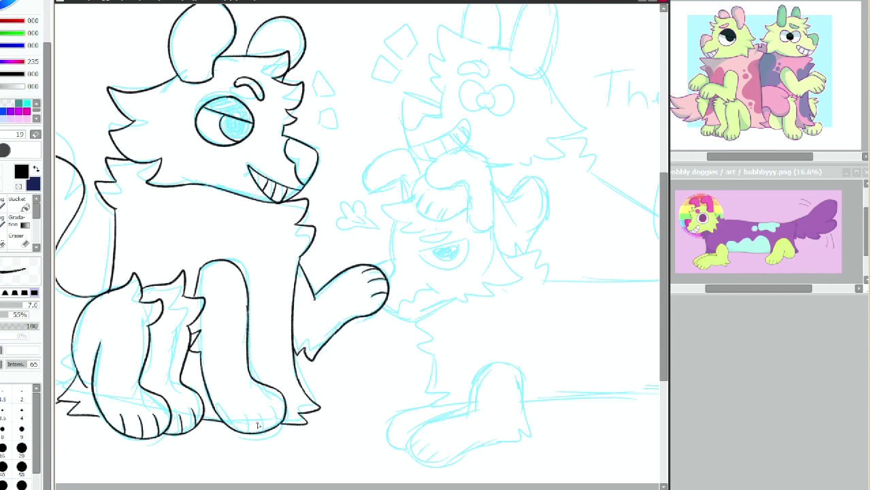
Ink the near floppy ear on the long dog's head.
scroll(356, 244, "left", 1)
scroll(356, 245, "right", 3)
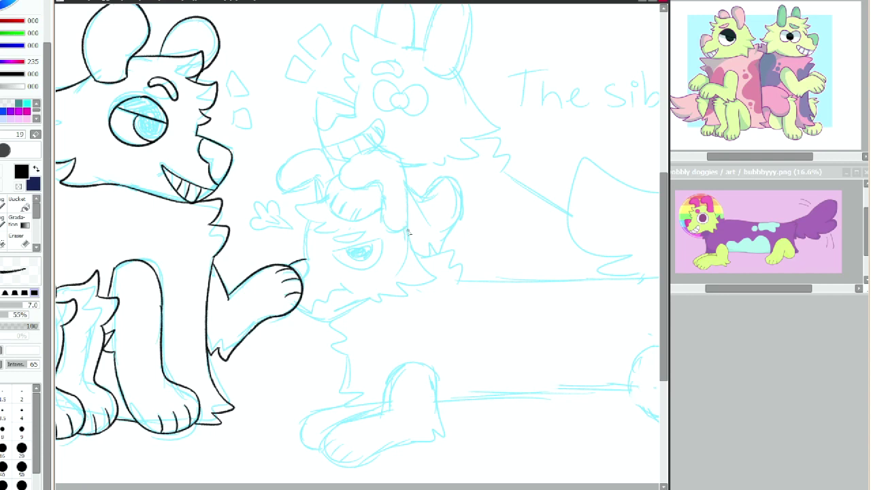
mouse_move(407, 232)
left_mouse_down()
mouse_move(405, 150)
mouse_move(386, 156)
mouse_move(406, 173)
mouse_move(397, 154)
mouse_move(381, 154)
mouse_move(338, 195)
mouse_move(383, 190)
left_mouse_up()
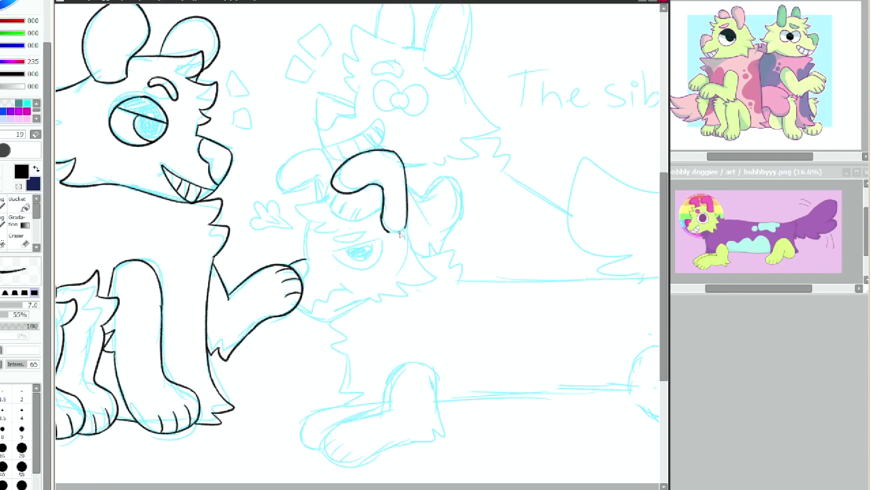
left_click_drag(400, 234, 405, 230)
Ink the two paws resting on the long dog's head beneath the ears, including their toe lines.
mouse_move(331, 180)
left_mouse_down()
mouse_move(327, 206)
mouse_move(359, 219)
left_mouse_up()
key("ctrl+z")
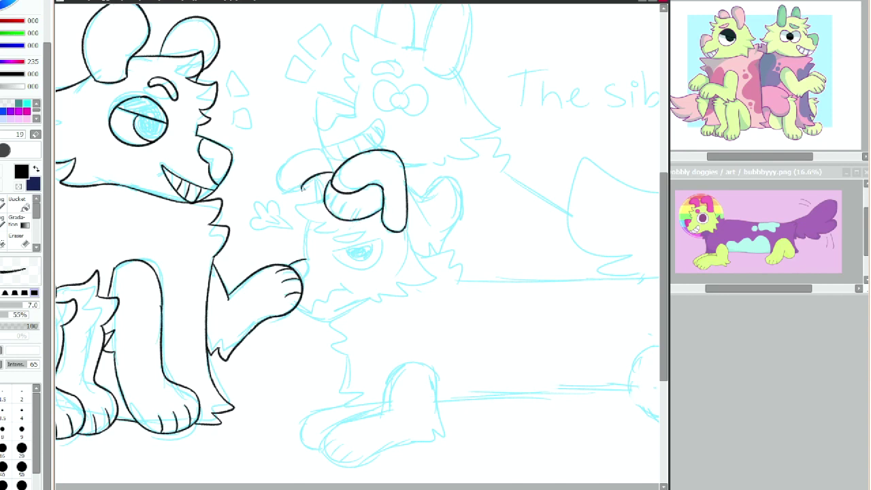
left_click_drag(322, 185, 325, 195)
left_click_drag(330, 198, 327, 211)
mouse_move(340, 199)
left_mouse_down()
mouse_move(338, 215)
mouse_move(355, 216)
left_mouse_up()
Ink the long dog's head outline with forehead tufts, chin and spiky cheek fur.
mouse_move(323, 204)
left_mouse_down()
mouse_move(293, 208)
mouse_move(319, 228)
mouse_move(312, 238)
left_mouse_up()
left_click_drag(312, 238, 333, 235)
key("ctrl+z")
mouse_move(322, 205)
left_mouse_down()
mouse_move(330, 237)
mouse_move(306, 260)
left_mouse_up()
mouse_move(296, 307)
left_mouse_down()
mouse_move(334, 319)
mouse_move(354, 308)
left_mouse_up()
key("ctrl+z")
mouse_move(405, 232)
left_mouse_down()
mouse_move(406, 282)
mouse_move(389, 315)
mouse_move(355, 310)
left_mouse_up()
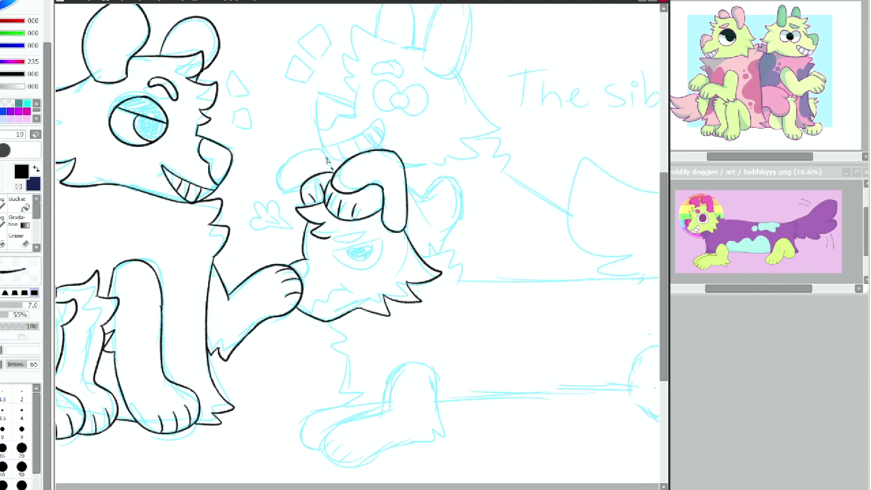
Ink the long dog's far ear as a drooping shape behind the smaller paw.
mouse_move(330, 165)
left_mouse_down()
mouse_move(270, 186)
mouse_move(286, 196)
mouse_move(299, 191)
left_mouse_up()
key("e")
key("n")
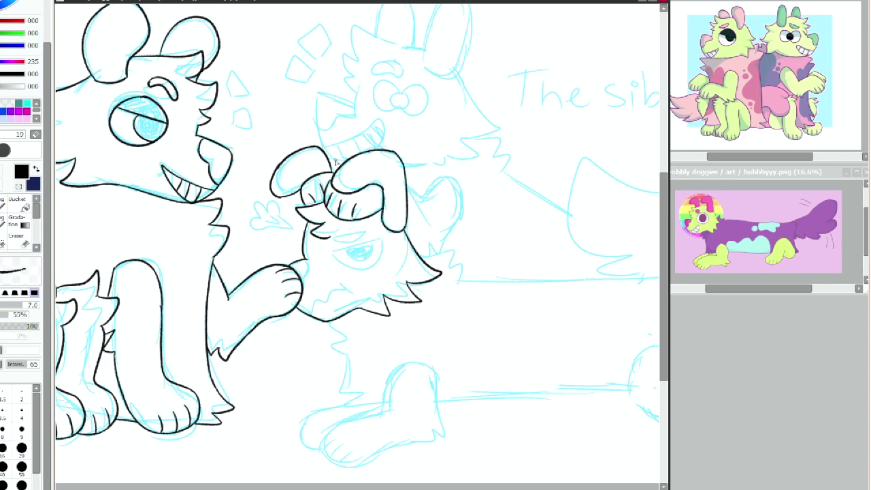
Ink the long dog's eye with a slanted, angry eyelid and a round pupil.
mouse_move(331, 250)
left_mouse_down()
mouse_move(383, 238)
mouse_move(378, 250)
mouse_move(381, 242)
left_mouse_up()
key("ctrl+z")
key("ctrl+z")
key("ctrl+z")
key("ctrl+z")
left_click_drag(333, 253, 381, 244)
key("ctrl+z")
key("ctrl+z")
mouse_move(329, 252)
left_mouse_down()
mouse_move(380, 241)
mouse_move(346, 266)
mouse_move(382, 243)
mouse_move(340, 261)
mouse_move(375, 236)
left_mouse_up()
key("ctrl+z")
key("ctrl+z")
key("ctrl+z")
key("ctrl+z")
key("ctrl+z")
mouse_move(347, 253)
left_mouse_down()
mouse_move(369, 249)
mouse_move(368, 242)
left_mouse_up()
key("ctrl+z")
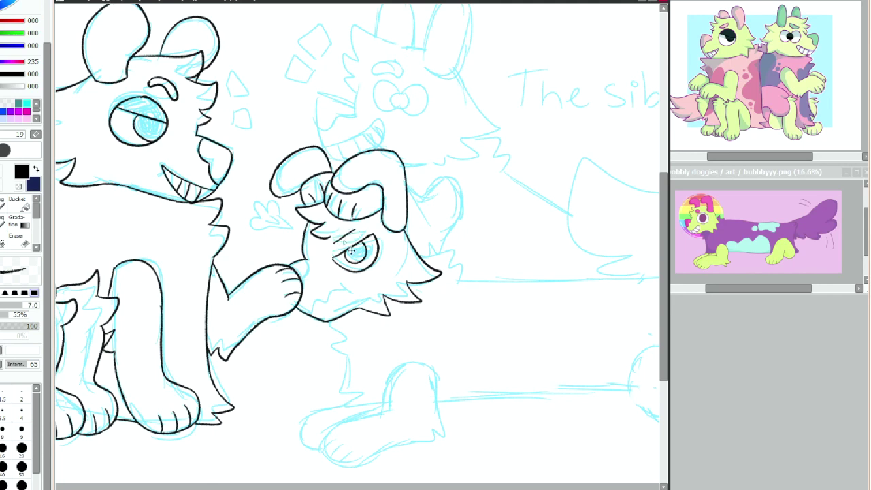
Ink the long dog's short eyebrow and its wavy frowning mouth.
left_click_drag(334, 235, 360, 228)
left_click_drag(315, 308, 342, 287)
left_click_drag(347, 283, 355, 290)
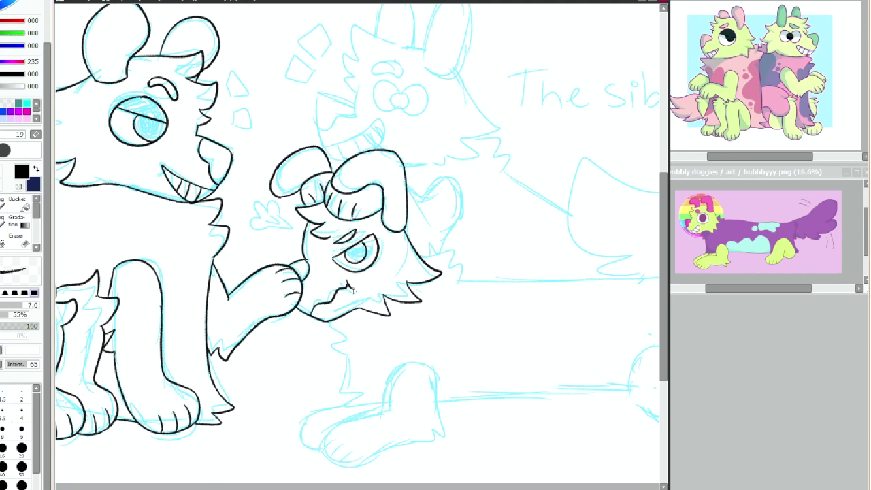
Ink jagged neck fur tufts below the long dog's chin and behind its head.
left_click_drag(312, 322, 343, 362)
left_click_drag(422, 256, 442, 257)
left_click_drag(443, 266, 459, 279)
key("ctrl+z")
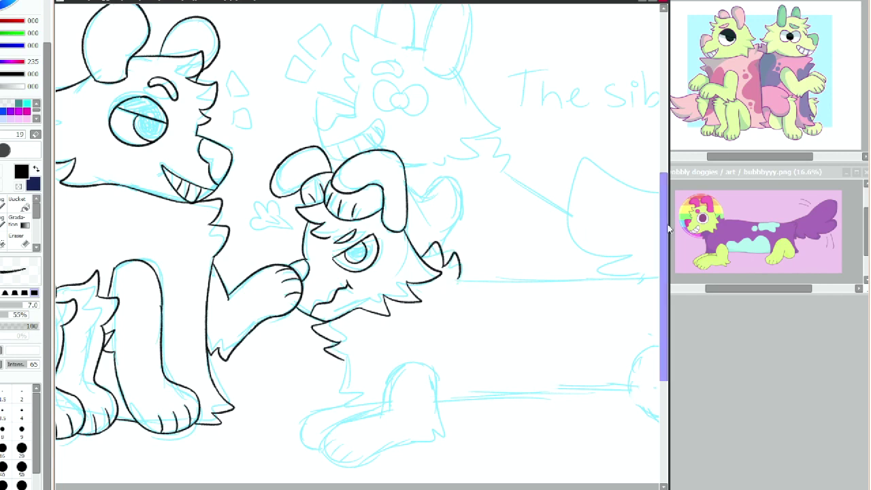
Ink the long dog's near front leg with a rounded top, forward-pointing paw and elbow fur tuft.
left_click_drag(665, 228, 665, 259)
mouse_move(396, 294)
left_mouse_down()
mouse_move(386, 335)
mouse_move(325, 357)
mouse_move(361, 393)
left_mouse_up()
key("ctrl+z")
mouse_move(325, 358)
left_mouse_down()
mouse_move(365, 392)
mouse_move(417, 369)
left_mouse_up()
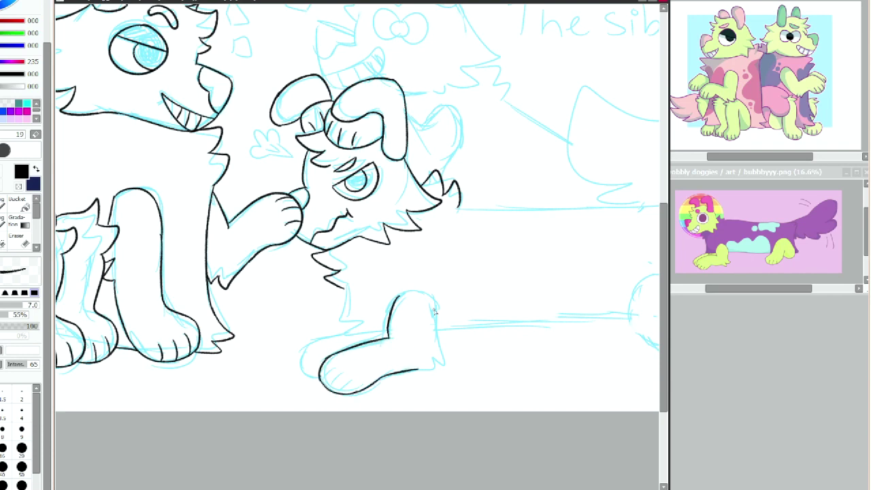
left_click_drag(433, 309, 418, 369)
left_click_drag(432, 309, 399, 299)
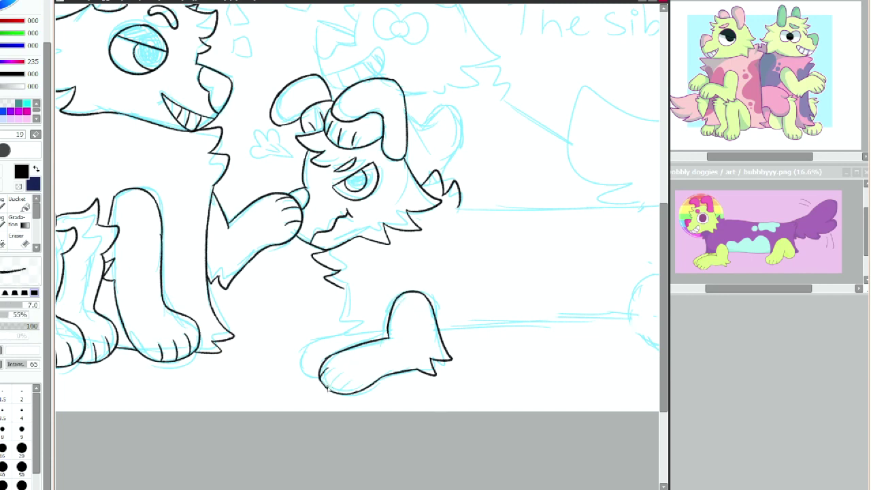
Ink the long dog's chest line down to the legs and outline its far front paw.
mouse_move(348, 295)
left_mouse_down()
mouse_move(355, 340)
mouse_move(300, 367)
mouse_move(320, 378)
left_mouse_up()
key("ctrl+z")
key("ctrl+z")
mouse_move(338, 333)
left_mouse_down()
mouse_move(304, 351)
mouse_move(317, 378)
left_mouse_up()
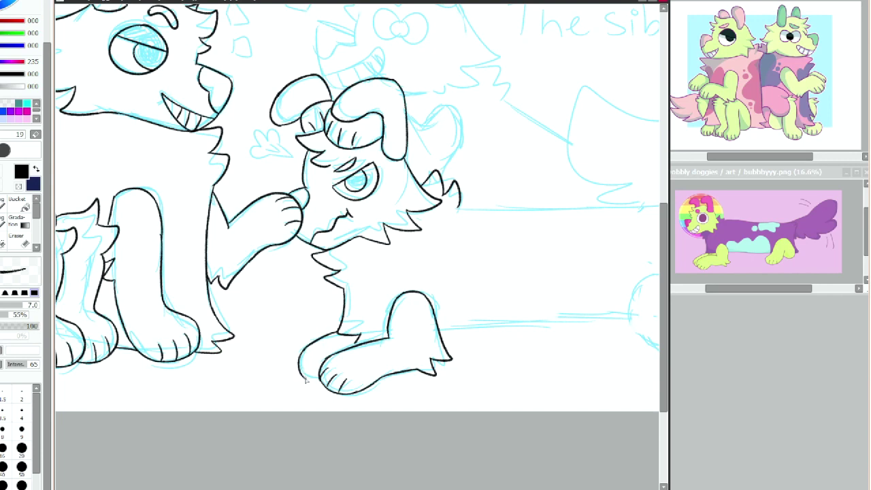
Ink the long dog's belly and back lines, then its rump with pointed fur tufts.
key("Right")
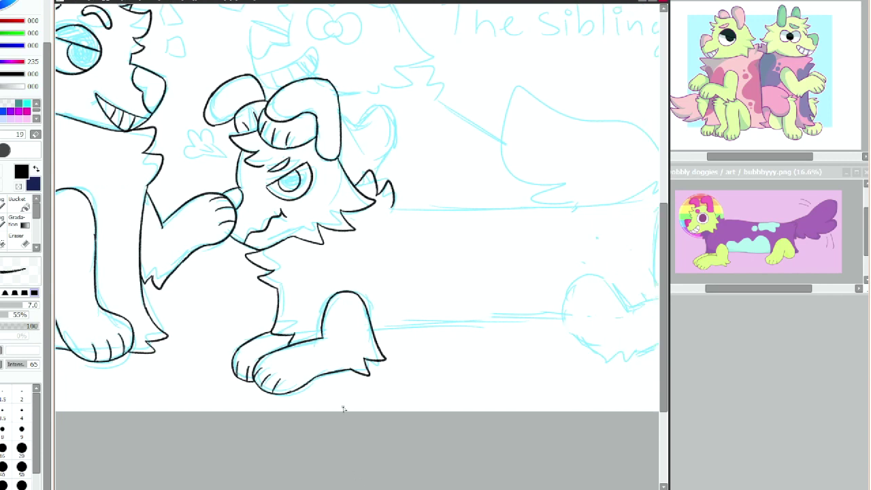
scroll(344, 408, "right", 8)
scroll(313, 374, "left", 3)
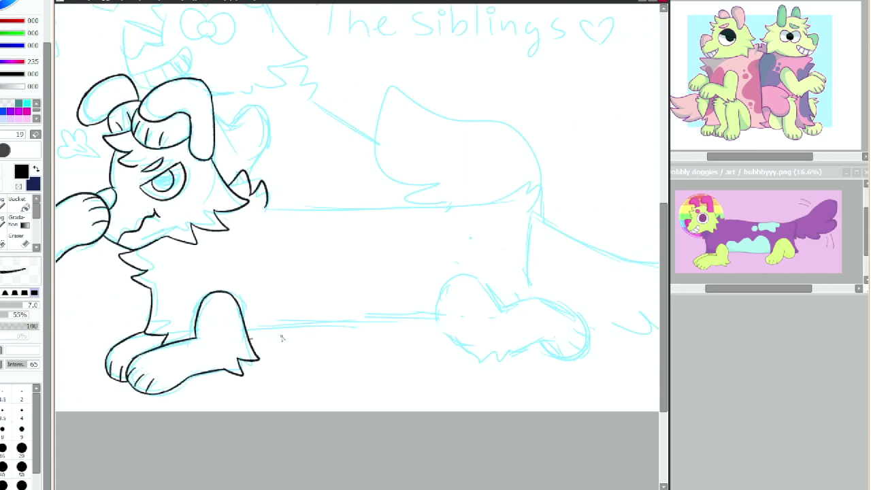
left_click_drag(249, 340, 427, 336)
mouse_move(264, 206)
left_mouse_down()
mouse_move(466, 200)
mouse_move(529, 184)
left_mouse_up()
key("ctrl+z")
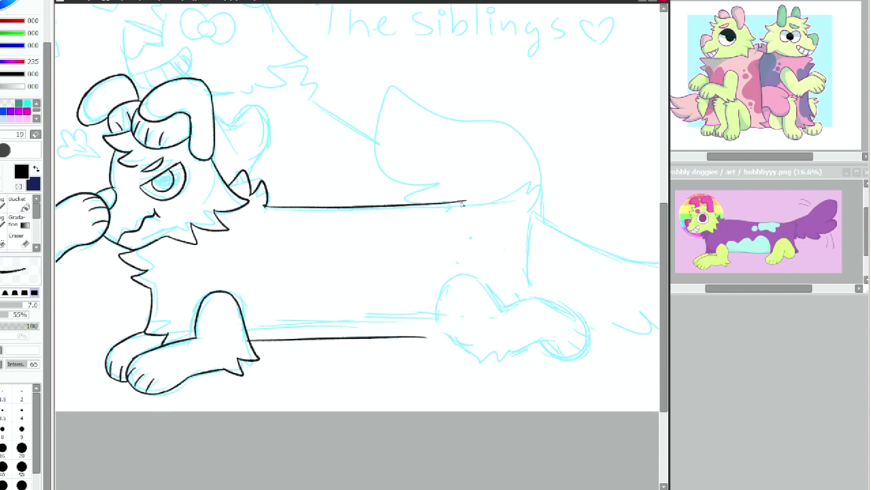
mouse_move(460, 201)
left_mouse_down()
mouse_move(538, 243)
mouse_move(546, 211)
mouse_move(528, 290)
left_mouse_up()
key("ctrl+z")
Ink the long dog's hind leg with a rounded thigh, fur tufts underneath and an extended paw.
mouse_move(442, 289)
left_mouse_down()
mouse_move(487, 359)
mouse_move(546, 345)
left_mouse_up()
mouse_move(543, 344)
left_mouse_down()
mouse_move(576, 359)
mouse_move(554, 300)
mouse_move(506, 304)
left_mouse_up()
key("ctrl+z")
left_click_drag(459, 274, 492, 291)
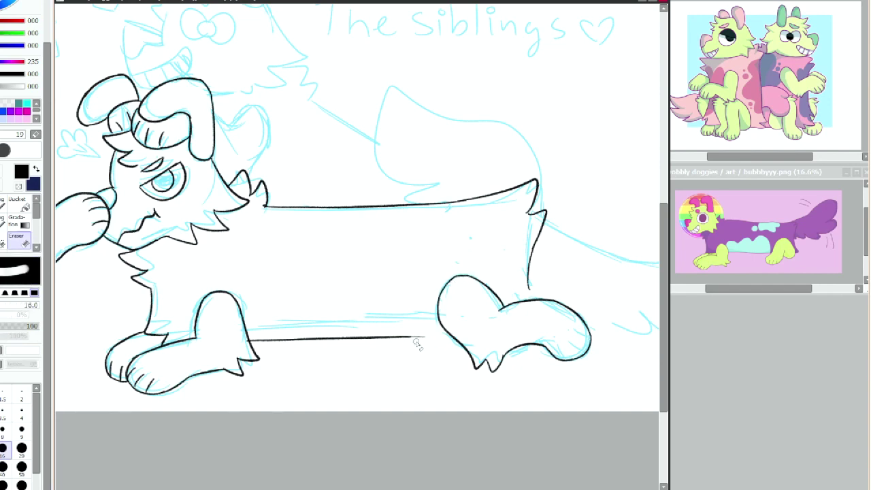
Join the long dog's belly line to the hind thigh and add toe lines to the hind paw.
left_click_drag(408, 338, 448, 337)
key("ctrl+z")
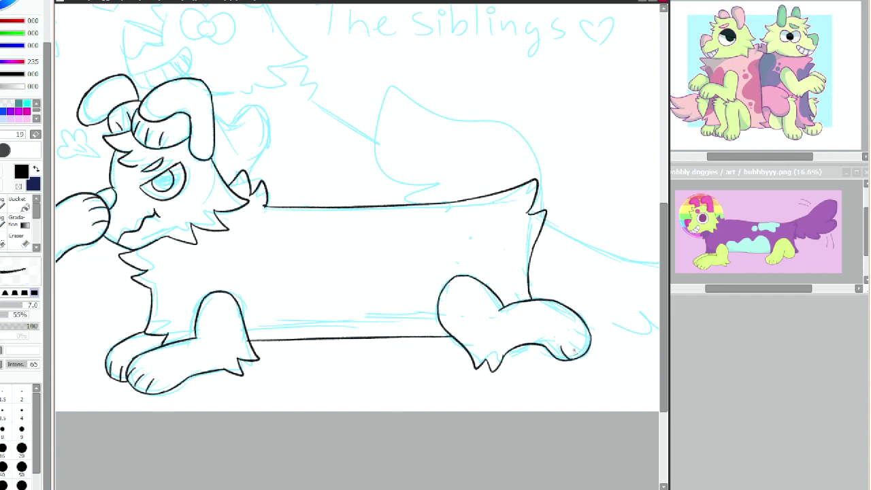
mouse_move(573, 342)
left_mouse_down()
mouse_move(583, 354)
mouse_move(590, 340)
left_mouse_up()
key("ctrl+z")
Ink the long dog's big sweeping tail with wavy fur tufts along its underside.
scroll(356, 245, "right", 3)
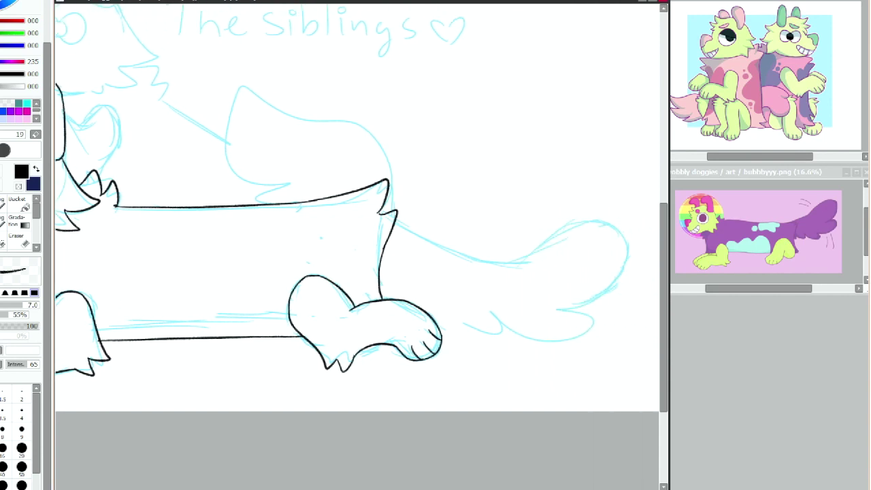
scroll(356, 245, "right", 1)
mouse_move(367, 219)
left_mouse_down()
mouse_move(576, 221)
mouse_move(512, 318)
left_mouse_up()
mouse_move(513, 318)
left_mouse_down()
mouse_move(429, 342)
mouse_move(411, 330)
left_mouse_up()
scroll(444, 447, "left", 3)
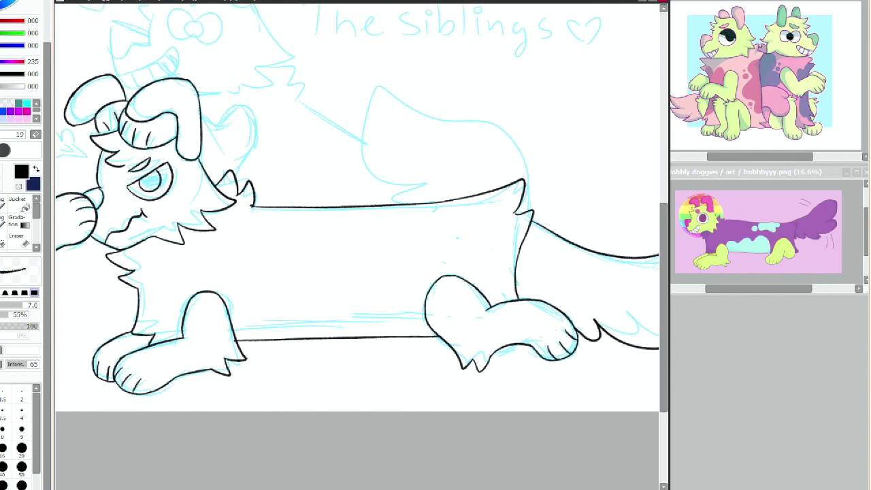
scroll(346, 310, "right", 7)
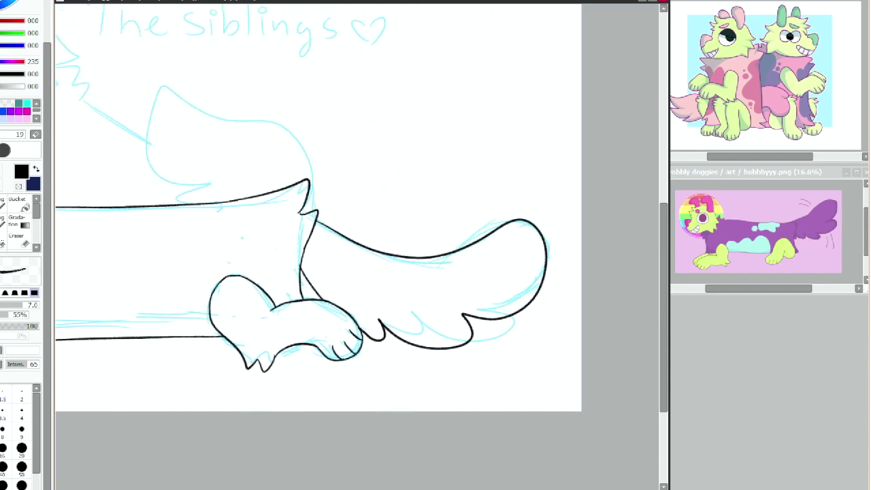
Ink the leaning dog's near ear, head outline, snout and cheek fur, plus its neck tufts and the rounded shape behind the long dog's head.
scroll(493, 313, "left", 12)
scroll(493, 314, "up", 3)
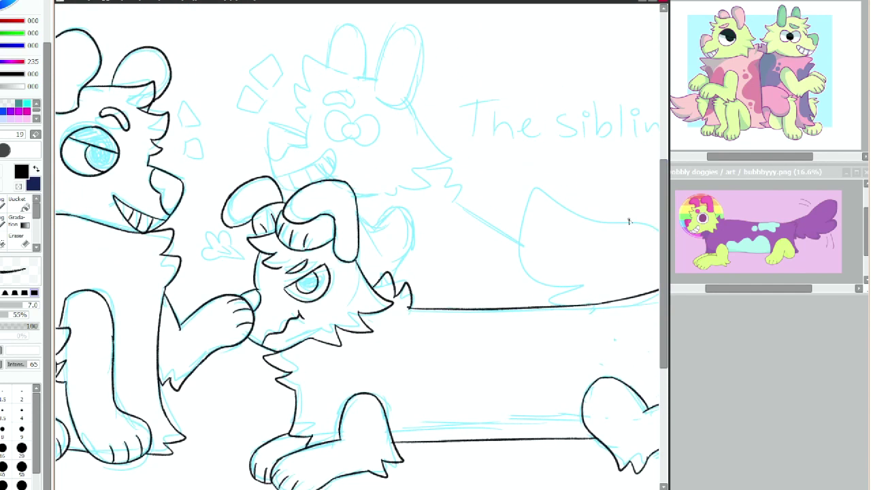
mouse_move(374, 90)
left_mouse_down()
mouse_move(412, 108)
mouse_move(422, 45)
mouse_move(396, 32)
mouse_move(421, 42)
left_mouse_up()
mouse_move(376, 76)
left_mouse_down()
mouse_move(322, 72)
mouse_move(270, 166)
mouse_move(274, 175)
left_mouse_up()
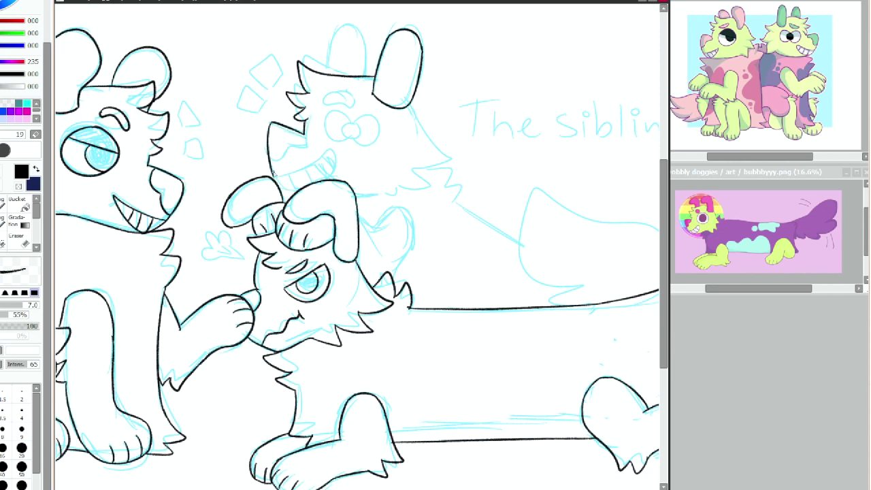
mouse_move(408, 105)
left_mouse_down()
mouse_move(454, 146)
mouse_move(399, 203)
mouse_move(381, 199)
left_mouse_up()
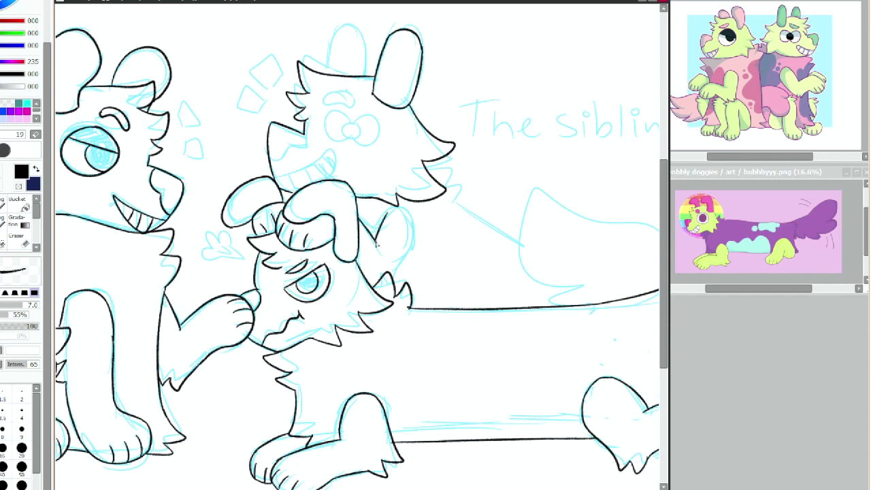
left_click_drag(383, 210, 413, 257)
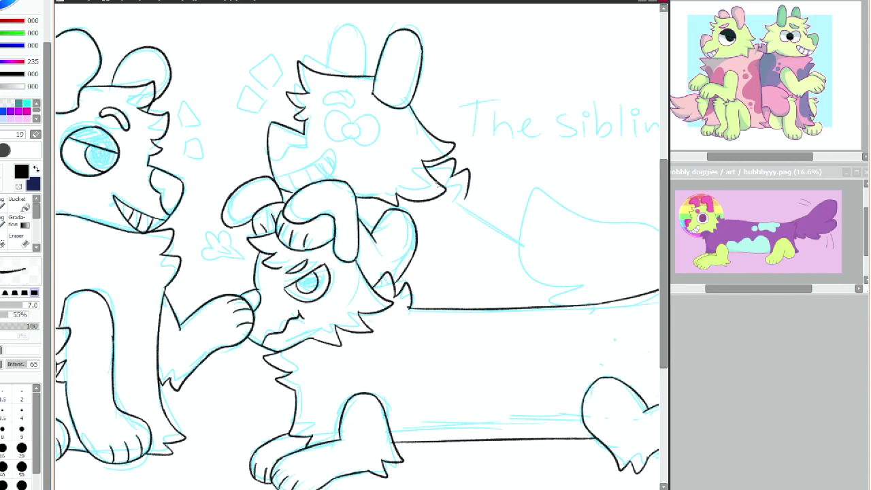
scroll(438, 184, "right", 3)
mouse_move(573, 306)
left_mouse_down()
mouse_move(458, 213)
mouse_move(447, 298)
mouse_move(522, 233)
mouse_move(438, 272)
mouse_move(511, 262)
left_mouse_up()
key("ctrl+z")
key("ctrl+z")
key("ctrl+z")
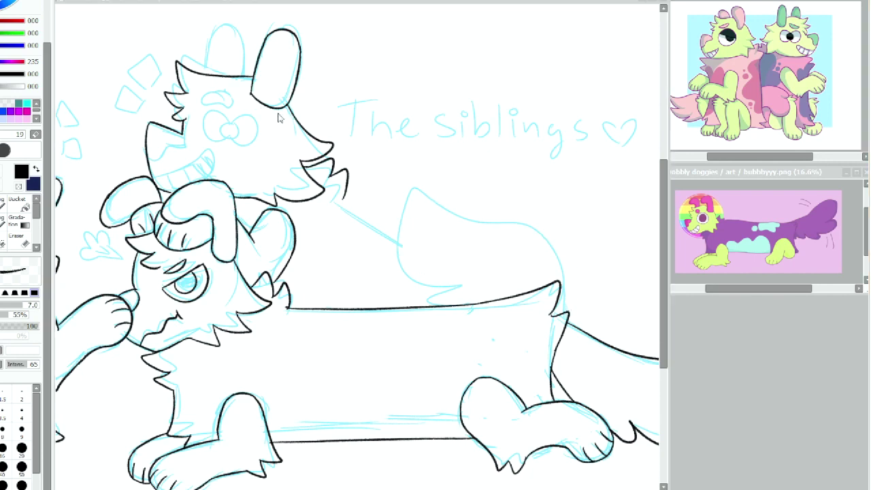
Bring the reference image of the pink dog with the fluffy curled tail to the front beside the canvas.
left_click_drag(397, 54, 767, 13)
left_click(580, 2)
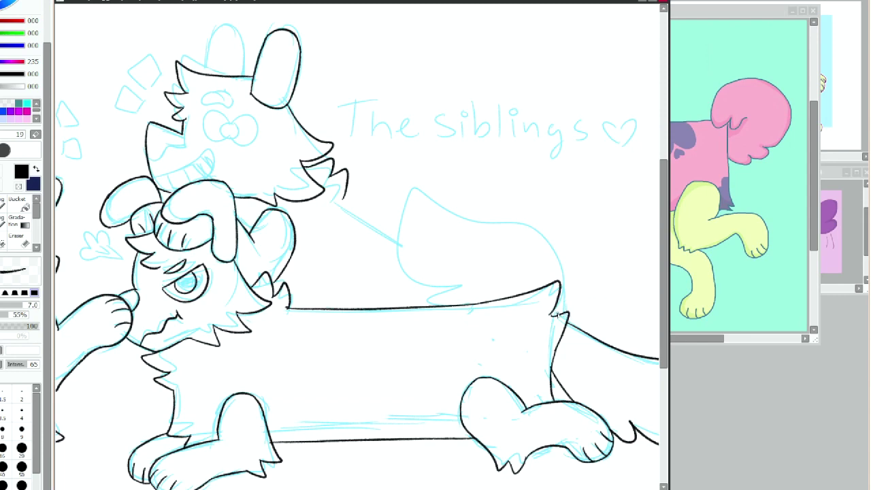
mouse_move(568, 323)
left_mouse_down()
mouse_move(583, 295)
mouse_move(574, 255)
mouse_move(417, 280)
mouse_move(469, 291)
left_mouse_up()
left_click_drag(470, 262, 504, 253)
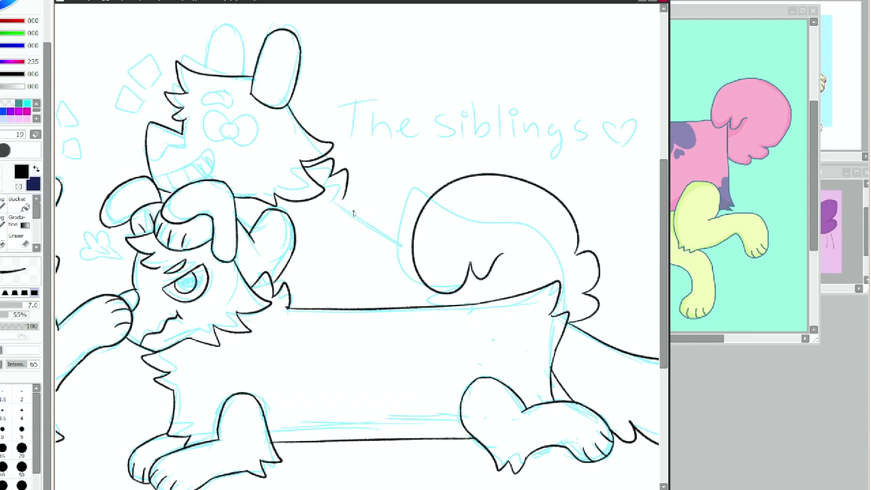
left_click_drag(340, 198, 413, 256)
left_click_drag(468, 284, 487, 297)
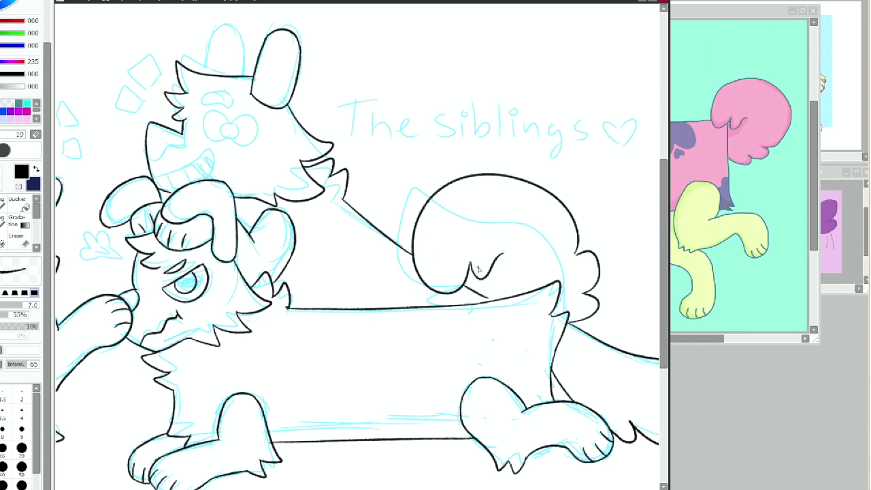
key("ctrl+z")
key("ctrl+z")
key("ctrl+z")
key("ctrl+z")
key("ctrl+z")
key("ctrl+z")
Ink the leaning dog's sloping back line and a rounded fluffy tail above the long dog's back, erasing the line inside the tail.
mouse_move(343, 198)
left_mouse_down()
mouse_move(453, 295)
mouse_move(514, 281)
mouse_move(464, 230)
mouse_move(438, 292)
left_mouse_up()
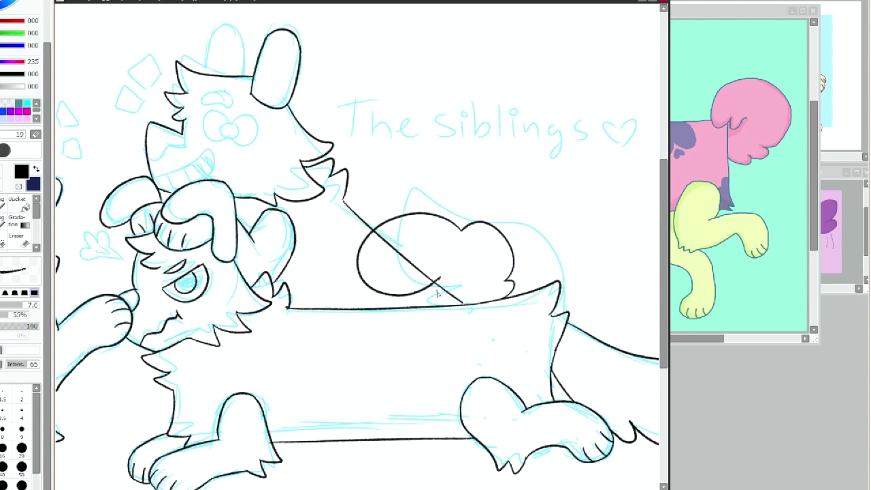
key("ctrl+z")
key("ctrl+z")
mouse_move(504, 298)
left_mouse_down()
mouse_move(518, 255)
mouse_move(419, 281)
left_mouse_up()
left_click_drag(418, 282, 456, 283)
key("ctrl+z")
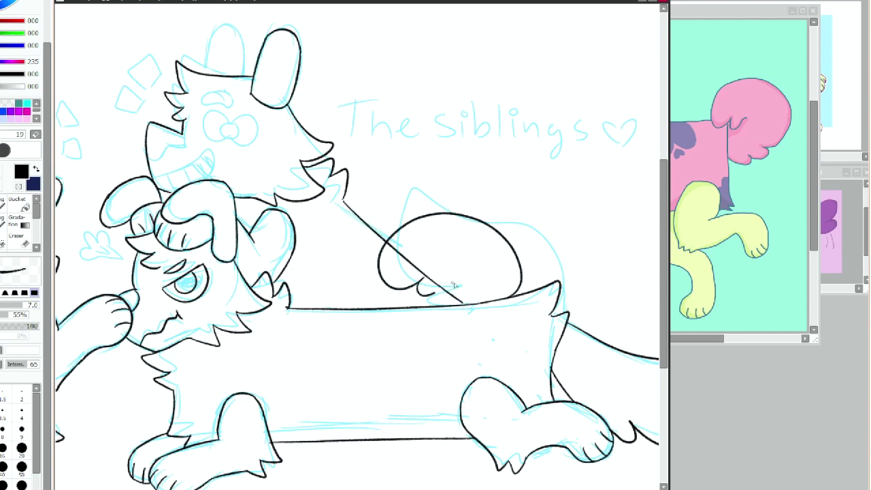
key("e")
mouse_move(393, 248)
left_mouse_down()
mouse_move(420, 258)
mouse_move(441, 284)
mouse_move(401, 251)
left_mouse_up()
key("n")
Ink the leaning dog's second ear, its crossed eyes with touching pupils and a curved eyebrow.
mouse_move(208, 75)
left_mouse_down()
mouse_move(242, 31)
mouse_move(246, 74)
left_mouse_up()
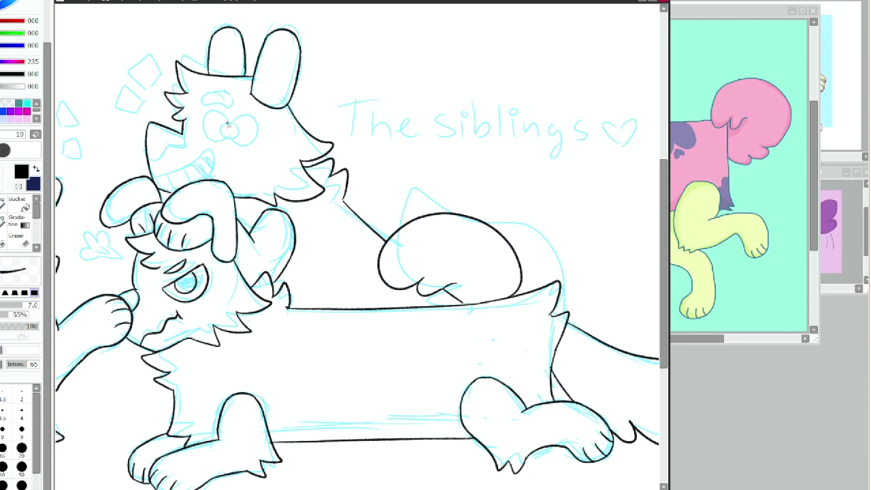
left_click_drag(228, 123, 225, 140)
mouse_move(230, 122)
left_mouse_down()
mouse_move(221, 145)
mouse_move(252, 122)
mouse_move(233, 139)
left_mouse_up()
mouse_move(227, 121)
left_mouse_down()
mouse_move(226, 143)
mouse_move(229, 122)
left_mouse_up()
key("ctrl+z")
key("ctrl+z")
mouse_move(216, 93)
left_mouse_down()
mouse_move(230, 99)
mouse_move(214, 93)
left_mouse_up()
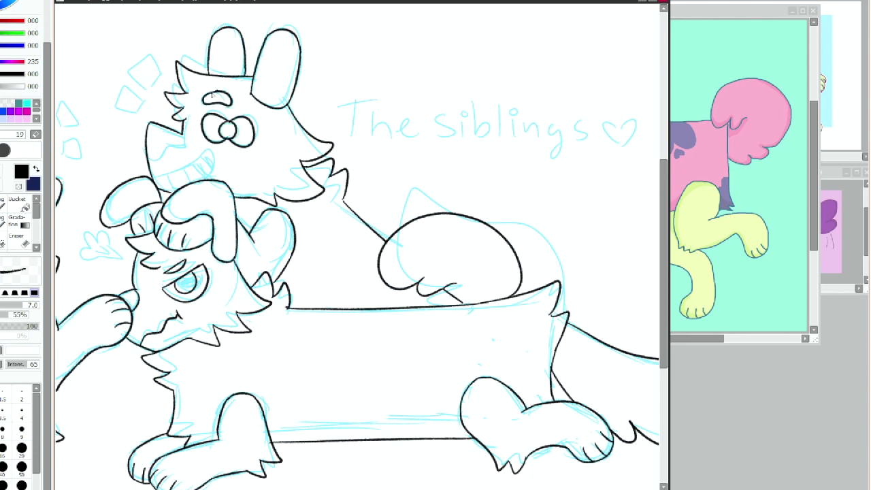
Ink the nose line on the leaning dog's snout and clean up the snout outline with the eraser.
left_click_drag(184, 136, 152, 164)
key("ctrl+z")
left_click_drag(185, 139, 149, 165)
key("ctrl+z")
left_click_drag(374, 488, 306, 488)
key("e")
left_click_drag(300, 130, 315, 127)
key("e")
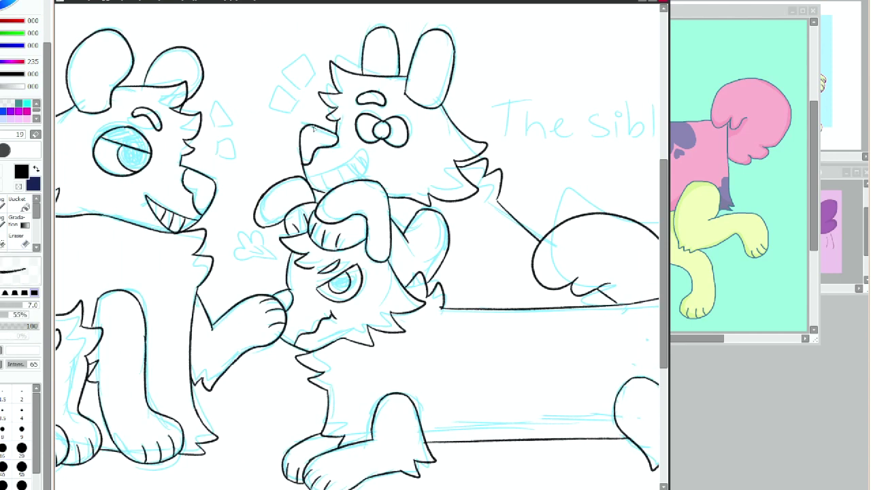
Ink the leaning dog's toothy grin and add short diagonal blush lines on its cheek.
mouse_move(308, 178)
left_mouse_down()
mouse_move(350, 163)
mouse_move(368, 169)
mouse_move(323, 190)
left_mouse_up()
key("ctrl+z")
mouse_move(331, 174)
left_mouse_down()
mouse_move(355, 161)
mouse_move(362, 178)
mouse_move(412, 154)
left_mouse_up()
left_click_drag(414, 161, 420, 155)
left_click_drag(422, 162, 430, 155)
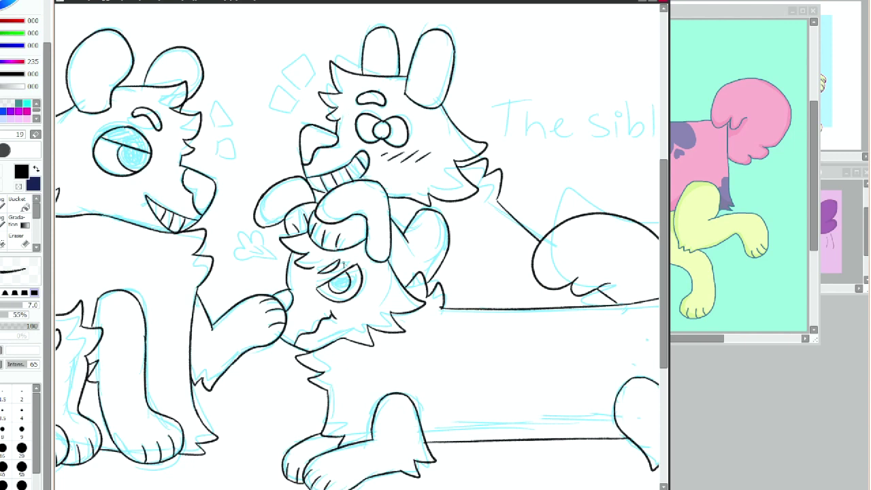
left_click_drag(321, 69, 312, 83)
mouse_move(311, 83)
left_mouse_down()
mouse_move(318, 61)
mouse_move(291, 74)
left_mouse_up()
mouse_move(323, 70)
left_mouse_down()
mouse_move(312, 53)
mouse_move(292, 74)
left_mouse_up()
left_click_drag(305, 83, 294, 103)
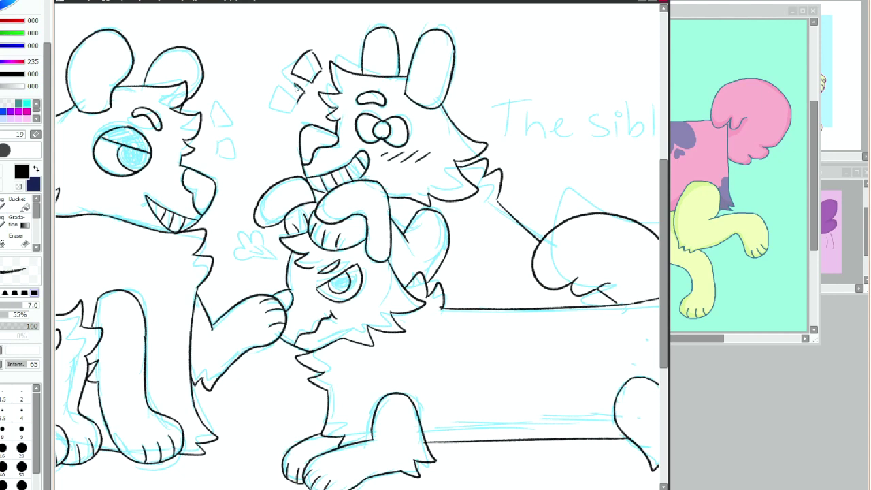
key("ctrl+z")
key("ctrl+z")
key("ctrl+z")
key("ctrl+z")
key("ctrl+z")
left_click_drag(330, 51, 313, 61)
left_click_drag(304, 75, 298, 93)
mouse_move(329, 51)
left_mouse_down()
mouse_move(318, 32)
mouse_move(295, 47)
left_mouse_up()
left_click_drag(295, 47, 318, 31)
mouse_move(292, 64)
left_mouse_down()
mouse_move(304, 75)
mouse_move(278, 91)
left_mouse_up()
mouse_move(278, 90)
left_mouse_down()
mouse_move(291, 63)
mouse_move(299, 71)
left_mouse_up()
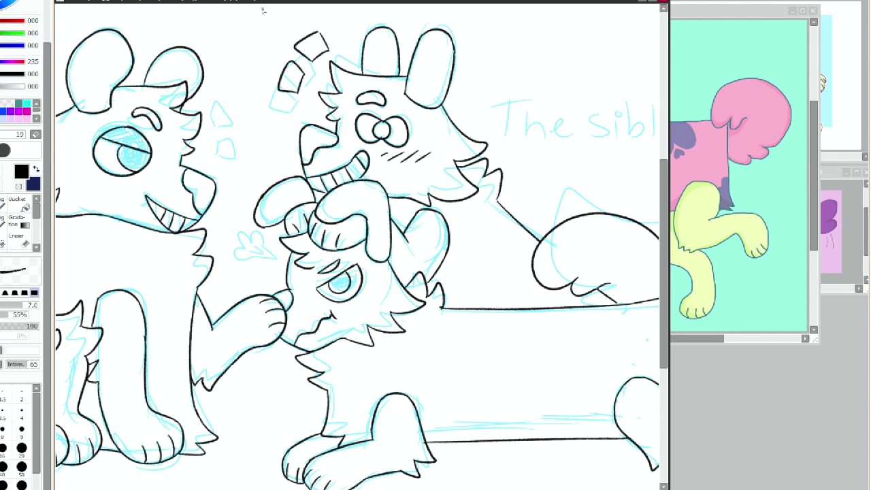
left_click_drag(216, 127, 209, 102)
key("ctrl+z")
mouse_move(216, 127)
left_mouse_down()
mouse_move(207, 107)
mouse_move(212, 157)
left_mouse_up()
key("ctrl+z")
left_click_drag(216, 128, 233, 126)
mouse_move(209, 101)
left_mouse_down()
mouse_move(221, 96)
mouse_move(237, 125)
left_mouse_up()
key("ctrl+z")
key("ctrl+z")
key("ctrl+z")
key("ctrl+z")
key("ctrl+z")
key("ctrl+z")
key("ctrl+z")
key("ctrl+z")
key("ctrl+z")
key("ctrl+z")
key("ctrl+z")
key("ctrl+z")
Ink one larger and one smaller four-sided emphasis mark beside the leaning dog's forehead.
mouse_move(307, 85)
left_mouse_down()
mouse_move(317, 65)
mouse_move(301, 54)
left_mouse_up()
left_click_drag(307, 85, 291, 82)
left_click_drag(291, 82, 297, 55)
left_click_drag(304, 96, 292, 110)
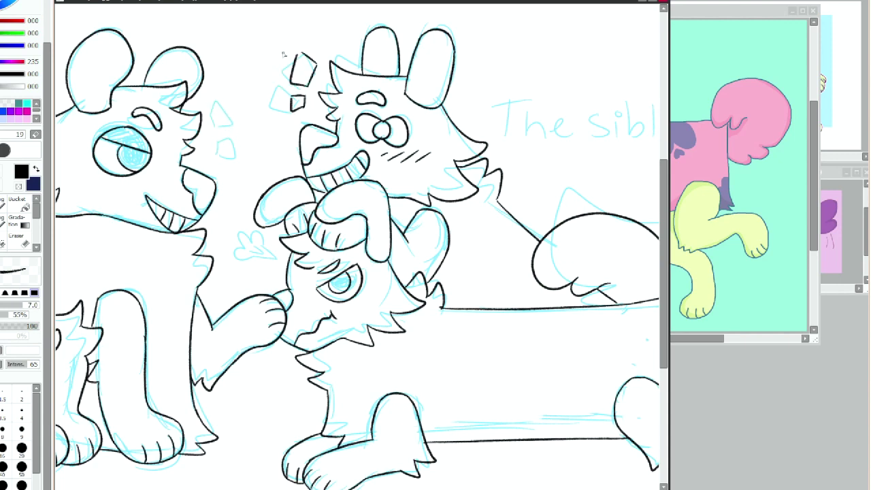
Ink two angular emphasis marks in front of the sitting dog's face.
left_click_drag(210, 111, 216, 136)
mouse_move(210, 112)
left_mouse_down()
mouse_move(223, 99)
mouse_move(216, 125)
left_mouse_up()
key("ctrl+z")
key("ctrl+z")
mouse_move(209, 113)
left_mouse_down()
mouse_move(218, 101)
mouse_move(234, 126)
left_mouse_up()
mouse_move(218, 101)
left_mouse_down()
mouse_move(231, 119)
mouse_move(217, 155)
left_mouse_up()
left_click_drag(218, 139, 236, 144)
left_click_drag(235, 144, 217, 155)
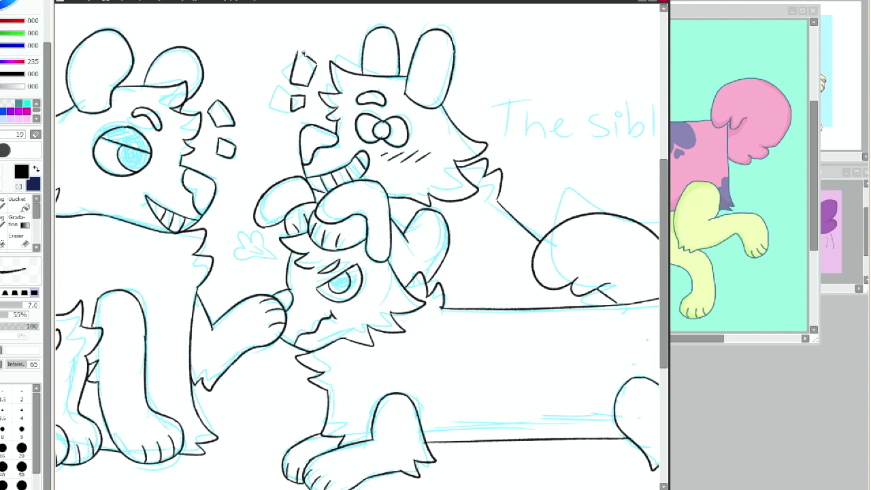
key("ctrl+z")
Ink the small three-lobed puff mark beside the long dog's forehead.
left_click_drag(258, 257, 276, 261)
left_click_drag(263, 247, 248, 250)
left_click_drag(249, 250, 262, 257)
key("ctrl+z")
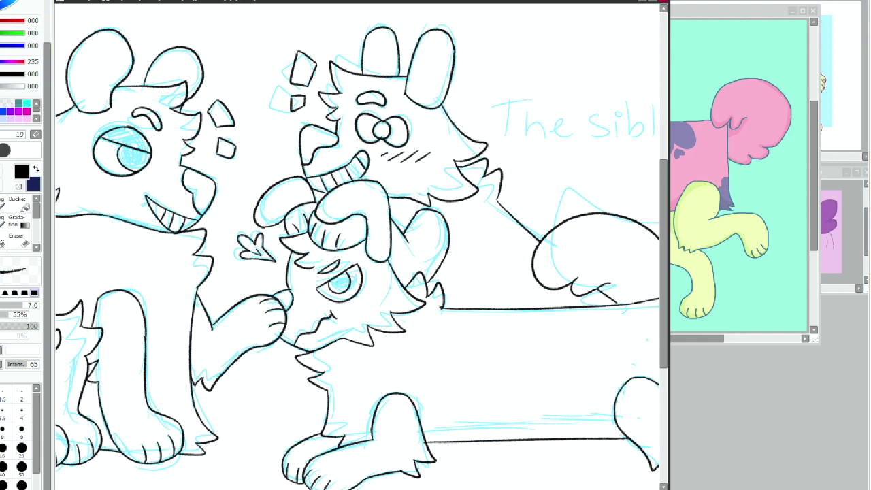
scroll(235, 36, "down", 2)
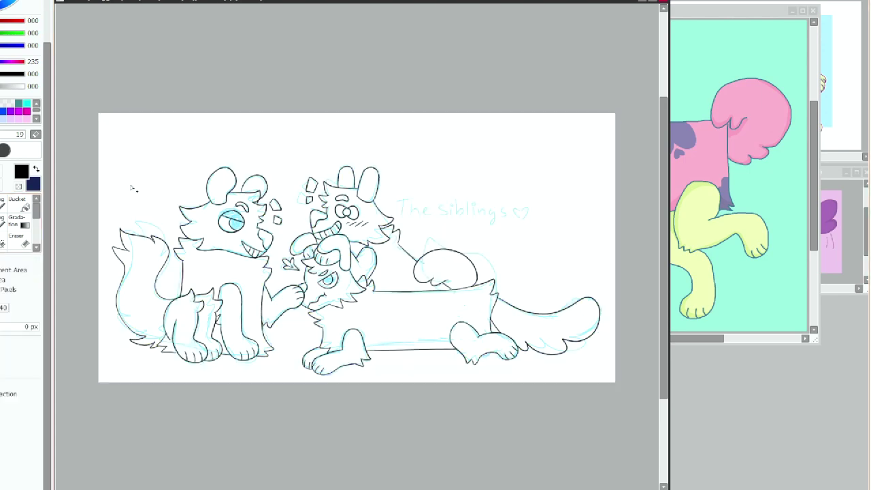
Erase the stray ink where the sitting dog's tail fur meets its hind leg.
scroll(134, 188, "up", 1)
left_click_drag(220, 485, 177, 485)
scroll(357, 247, "up", 2)
scroll(357, 247, "down", 1)
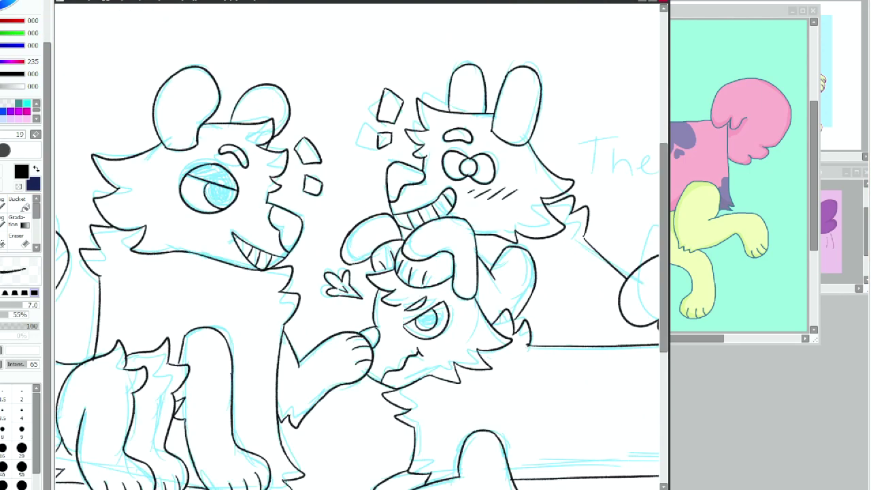
left_click_drag(259, 487, 216, 487)
key("e")
key("n")
key("e")
left_click_drag(185, 438, 190, 449)
key("n")
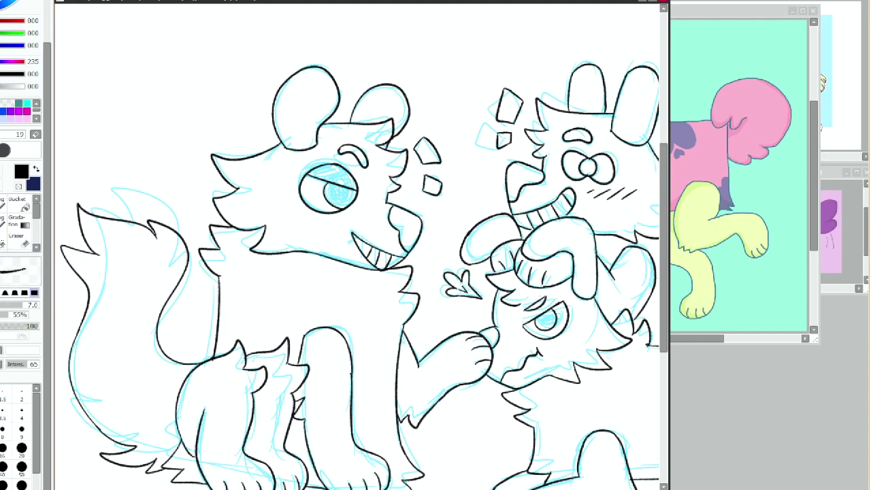
Select the background around the dogs with the Magic Wand to check the outlines for gaps, then deselect.
left_click_drag(224, 487, 362, 487)
left_click_drag(663, 293, 663, 312)
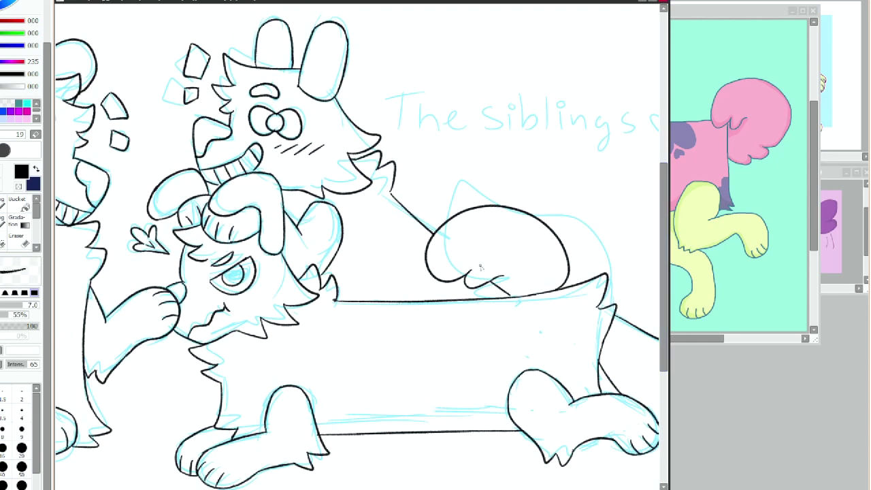
left_click_drag(363, 487, 377, 487)
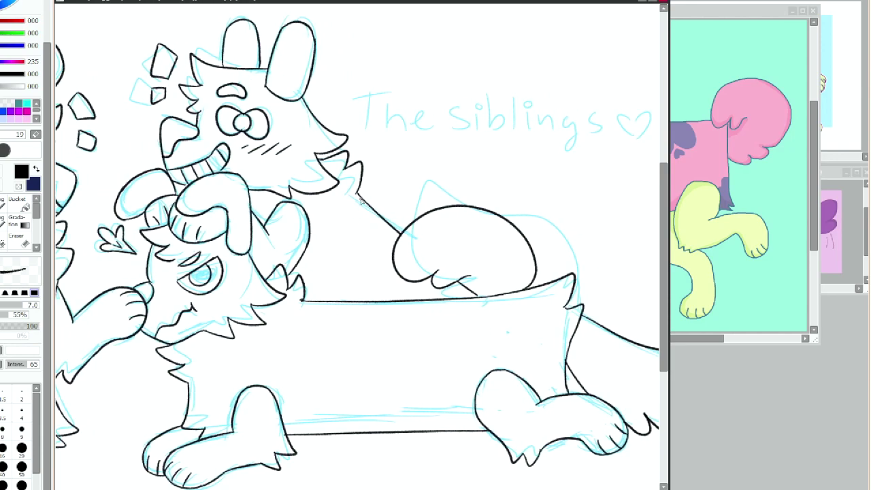
key("w")
left_click(112, 272)
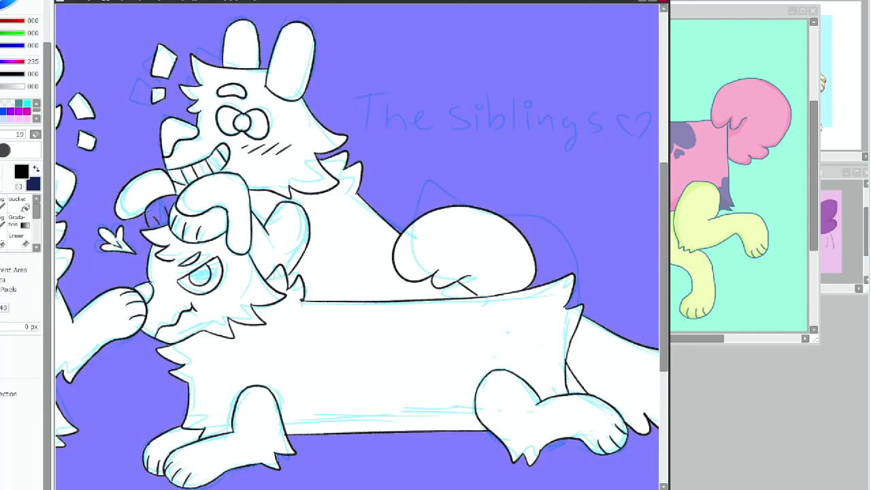
key("ctrl+d")
Close the outline gap between the long dog's ear and forehead fur with a short ink stroke.
scroll(357, 246, "up", 1)
key("n")
scroll(187, 238, "left", 1)
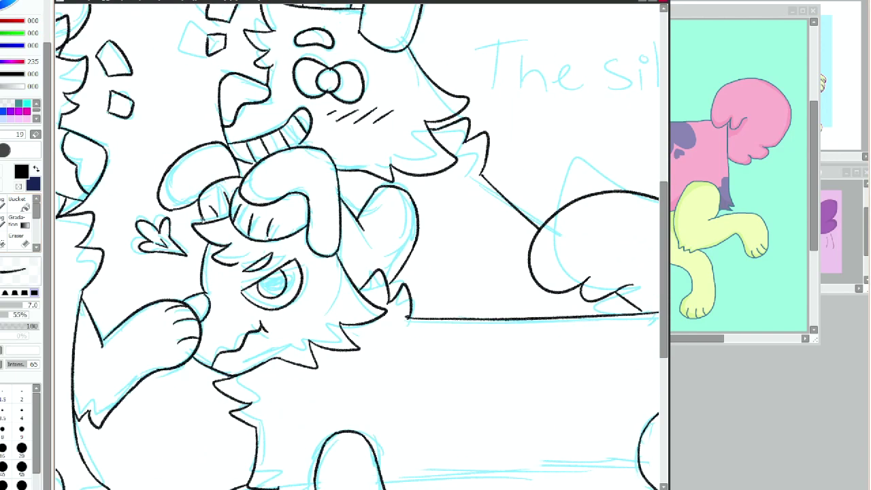
left_click_drag(202, 220, 210, 223)
key("Home")
key("w")
left_click(191, 200)
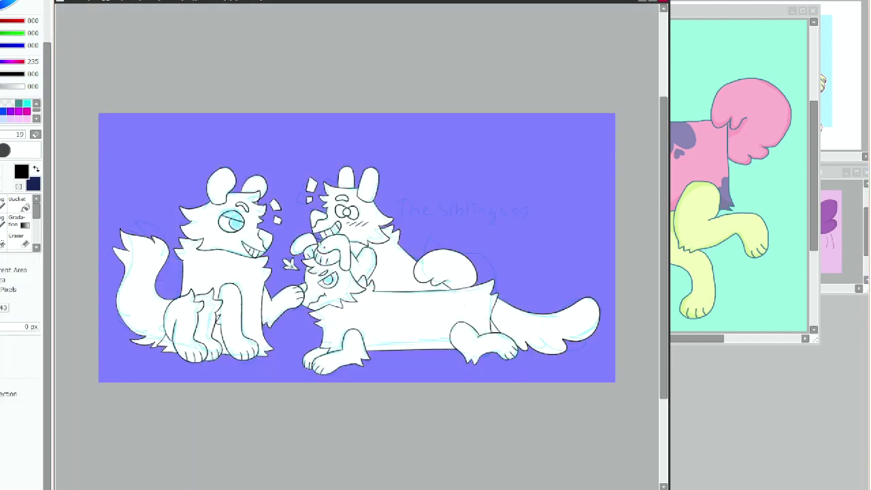
scroll(229, 3, "up", 3)
key("ctrl+d")
key("n")
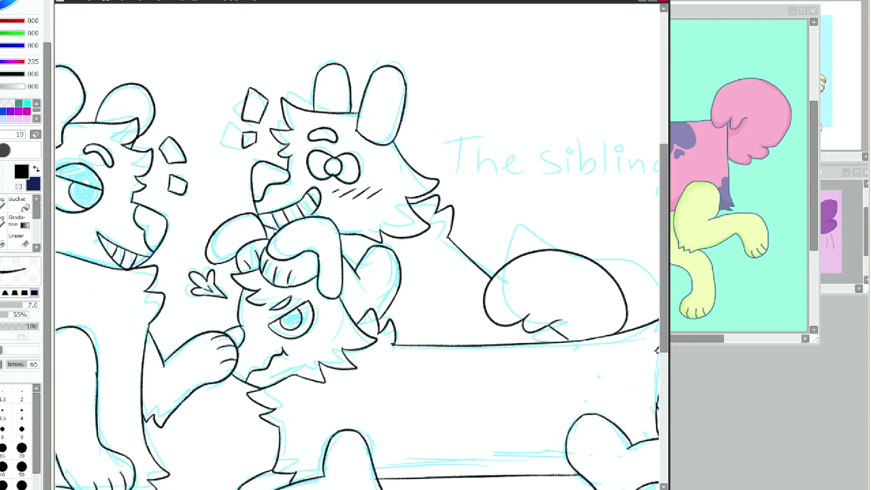
Select the background around the dogs with the Magic Wand and invert the selection to cover the characters.
key("w")
left_click(206, 136)
scroll(265, 189, "down", 3)
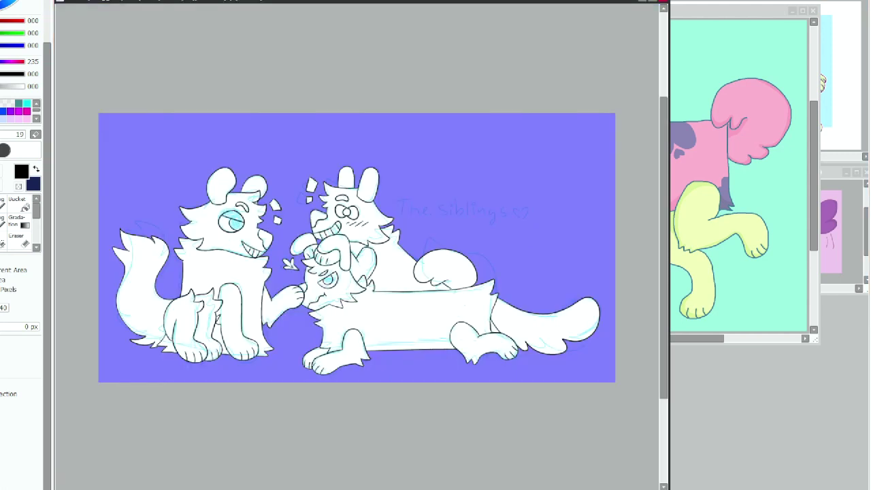
key("ctrl+i")
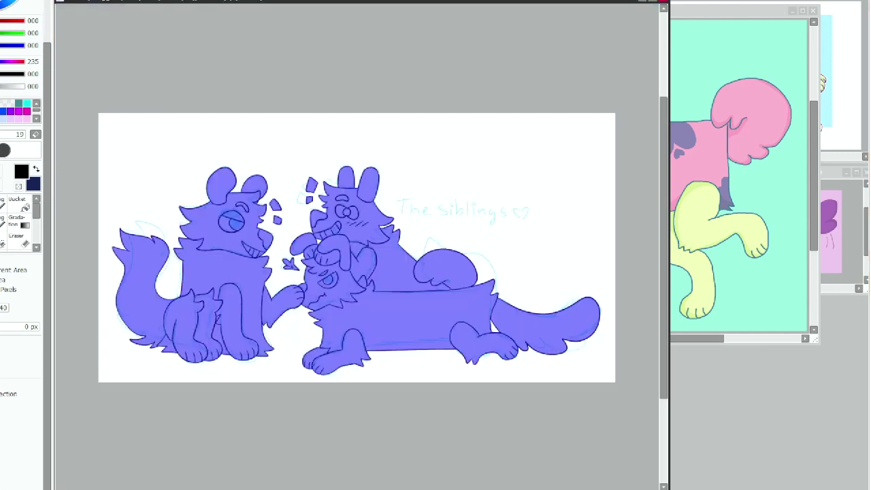
Fill the selected dogs with the light pink sampled from the reference image of the two siblings, using the Bucket.
key("g")
left_click(836, 147)
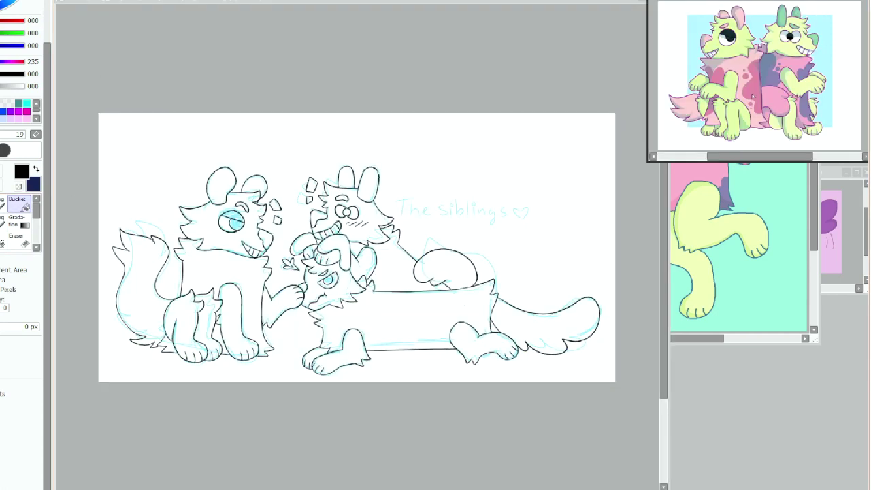
right_click(744, 64)
left_click(422, 320)
left_click(422, 319)
scroll(357, 247, "up", 2)
scroll(356, 272, "left", 1)
key("ctrl+d")
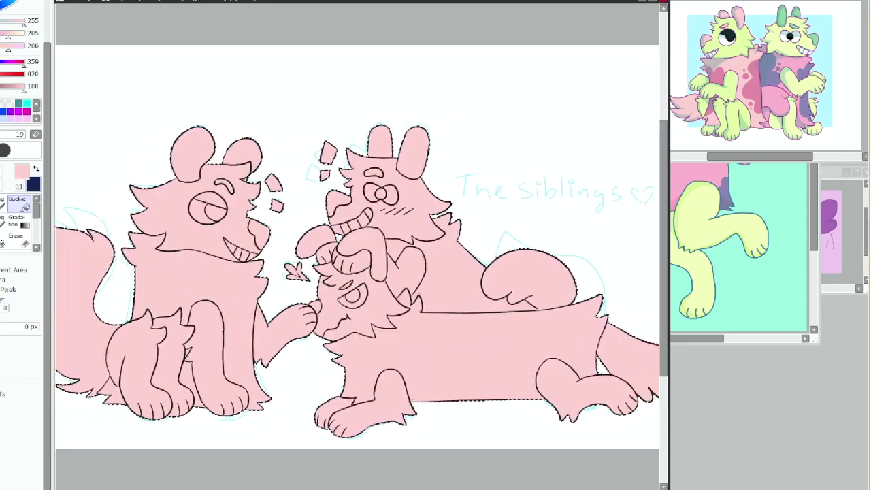
Paint the long dog's nose, ears and forehead edge with the purple sampled from the bubbhyyy.png reference, using the size 50 brush.
left_click(741, 245)
left_click(837, 231)
right_click(782, 252)
left_click(435, 308)
scroll(436, 308, "up", 1)
right_click(789, 231)
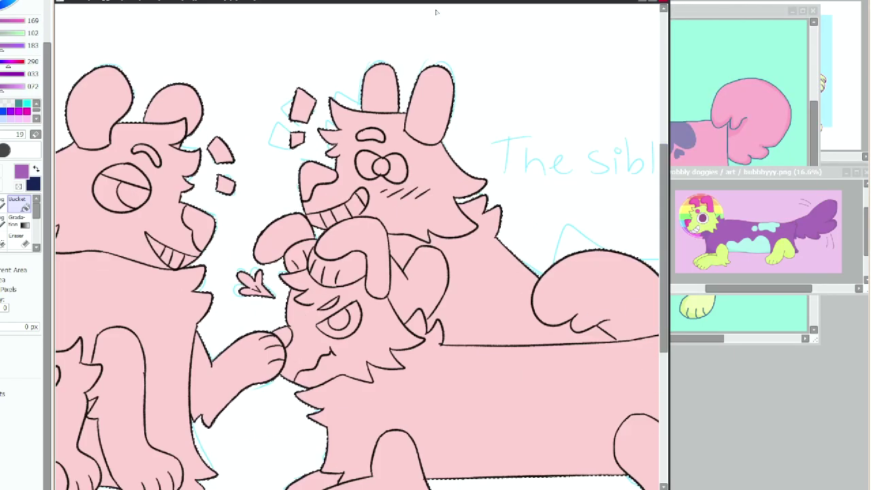
left_click_drag(663, 258, 663, 289)
key("b")
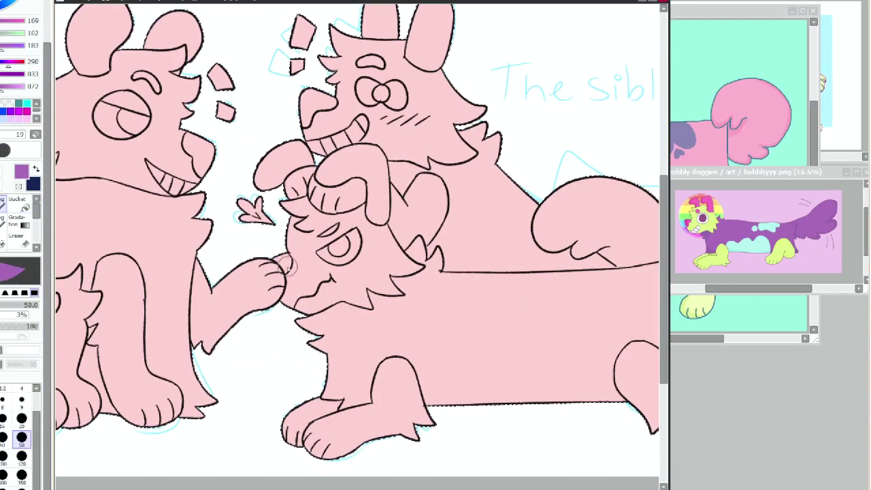
mouse_move(290, 296)
left_mouse_down()
mouse_move(284, 262)
mouse_move(292, 264)
left_mouse_up()
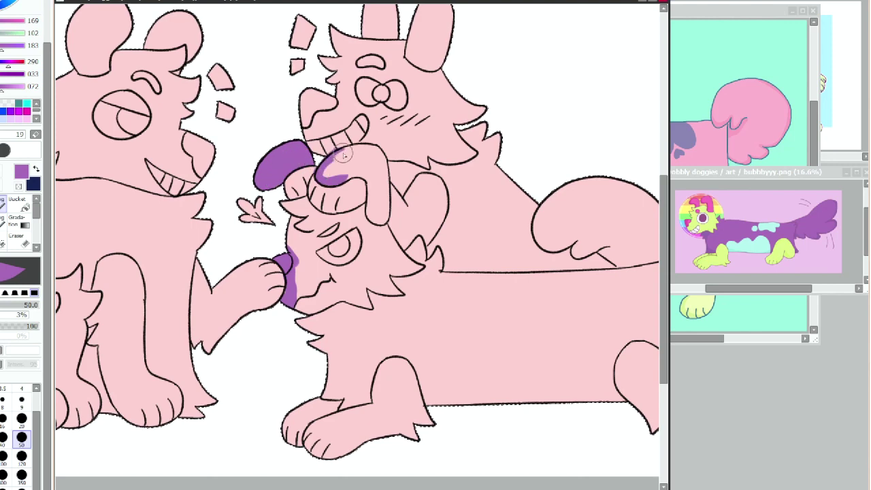
mouse_move(329, 159)
left_mouse_down()
mouse_move(378, 151)
mouse_move(387, 185)
mouse_move(377, 234)
left_mouse_up()
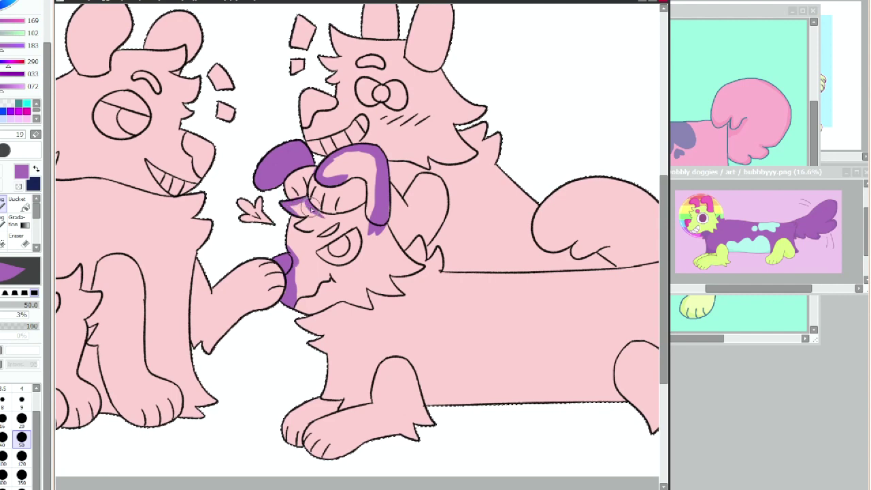
mouse_move(311, 208)
left_mouse_down()
mouse_move(360, 214)
mouse_move(374, 198)
mouse_move(340, 216)
mouse_move(367, 168)
mouse_move(383, 211)
mouse_move(355, 178)
mouse_move(360, 163)
mouse_move(353, 169)
mouse_move(376, 180)
left_mouse_up()
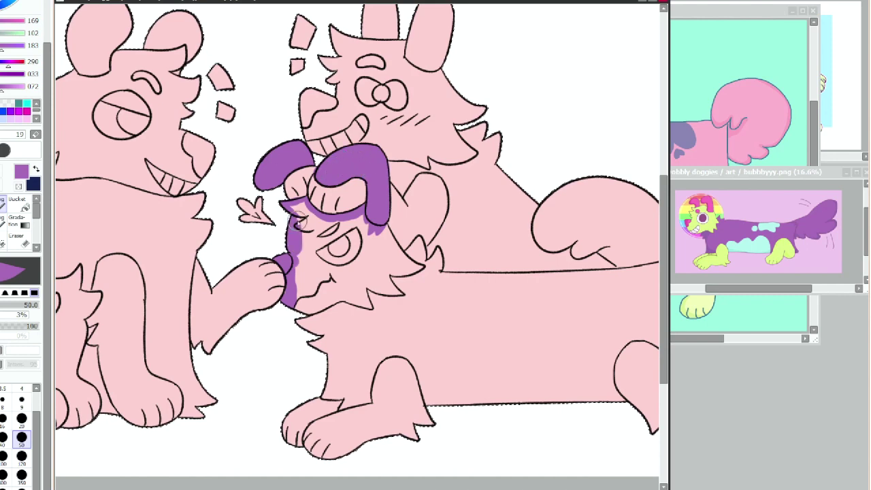
Paint the long dog's face, cheek fur and neck tufts in the same purple.
left_click_drag(299, 298, 313, 281)
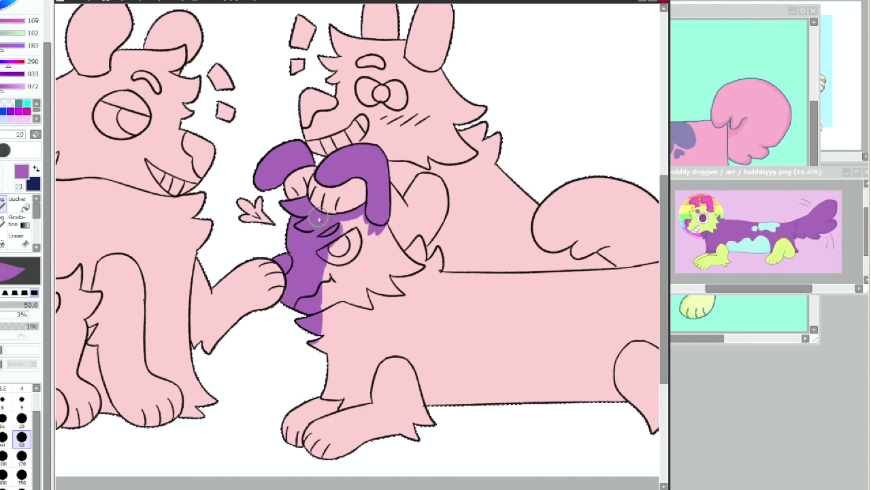
mouse_move(317, 218)
left_mouse_down()
mouse_move(386, 239)
mouse_move(408, 269)
mouse_move(398, 257)
mouse_move(416, 253)
mouse_move(410, 238)
left_mouse_up()
key("e")
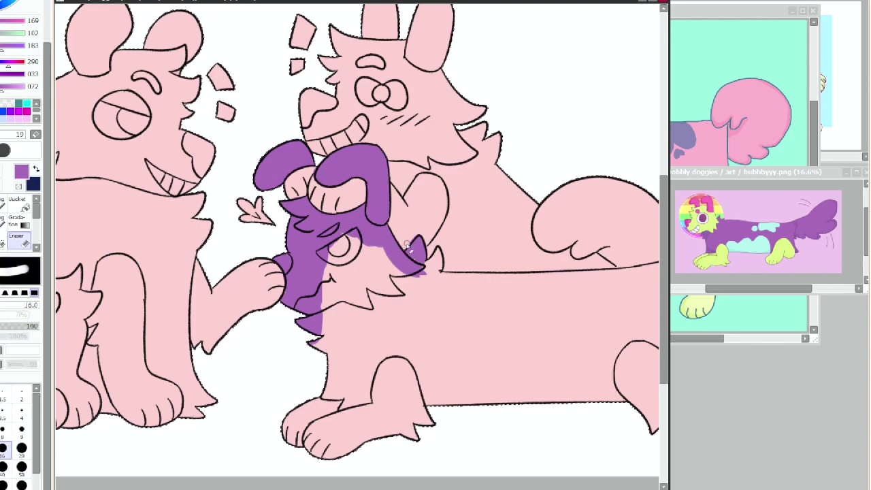
key("b")
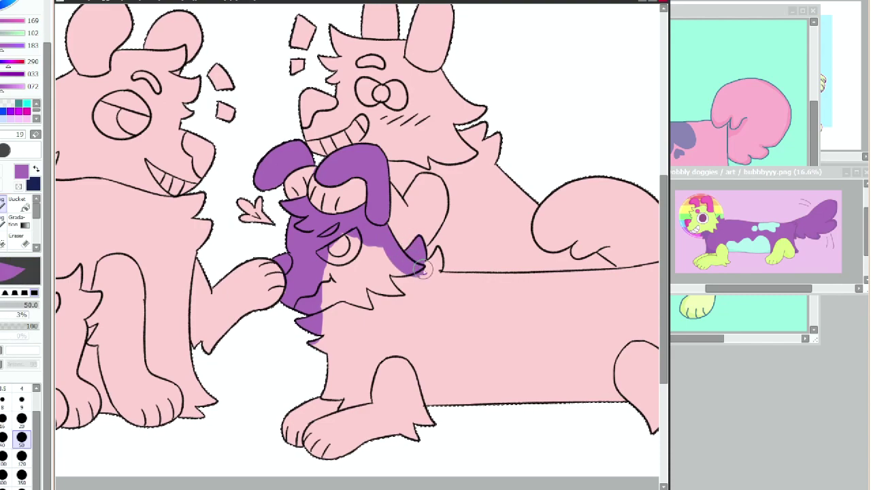
scroll(421, 270, "down", 1)
mouse_move(428, 221)
left_mouse_down()
mouse_move(439, 225)
mouse_move(430, 243)
mouse_move(433, 213)
left_mouse_up()
key("minus")
key("minus")
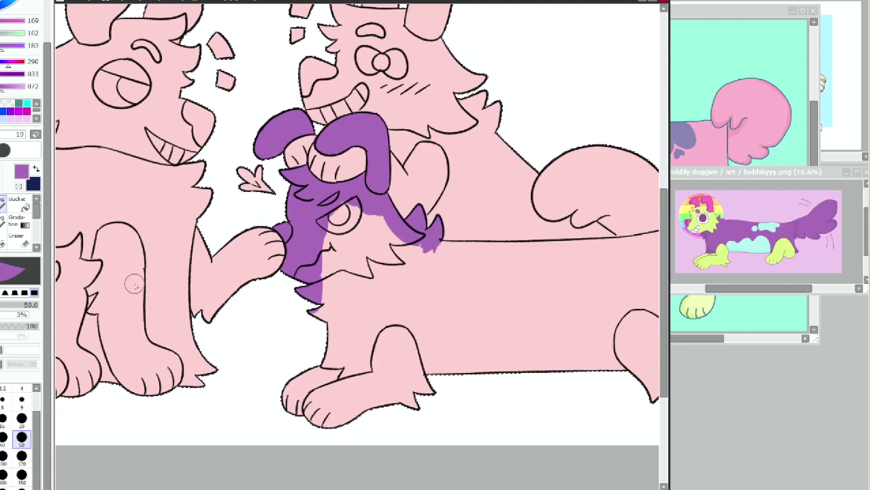
Cover the long dog's back, tail, legs, chest and belly with the purple.
scroll(134, 284, "right", 4)
left_click_drag(292, 246, 449, 248)
mouse_move(391, 243)
left_mouse_down()
mouse_move(481, 243)
mouse_move(451, 245)
mouse_move(569, 219)
mouse_move(520, 342)
mouse_move(578, 371)
left_mouse_up()
scroll(544, 340, "right", 5)
mouse_move(517, 299)
left_mouse_down()
mouse_move(432, 391)
mouse_move(515, 320)
mouse_move(592, 233)
mouse_move(619, 326)
left_mouse_up()
scroll(544, 292, "left", 5)
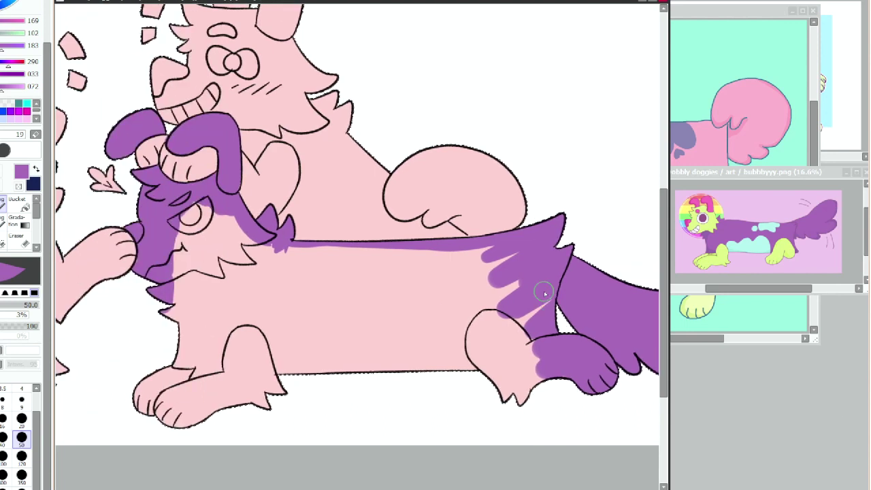
mouse_move(544, 292)
left_mouse_down()
mouse_move(531, 320)
mouse_move(461, 252)
mouse_move(466, 349)
mouse_move(320, 248)
mouse_move(204, 224)
mouse_move(184, 299)
mouse_move(232, 232)
mouse_move(218, 326)
mouse_move(184, 374)
mouse_move(194, 431)
mouse_move(136, 395)
left_mouse_up()
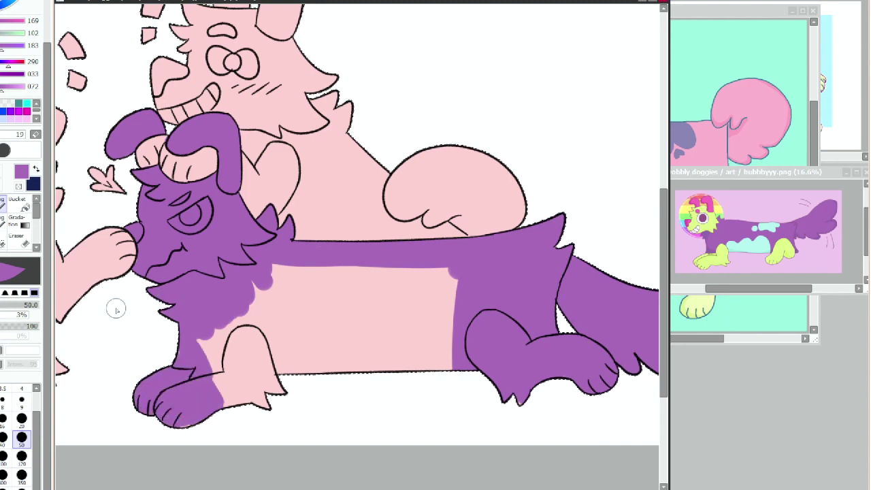
mouse_move(191, 420)
left_mouse_down()
mouse_move(221, 423)
mouse_move(264, 304)
mouse_move(381, 311)
mouse_move(347, 288)
mouse_move(431, 334)
mouse_move(380, 265)
mouse_move(438, 284)
left_mouse_up()
key("a")
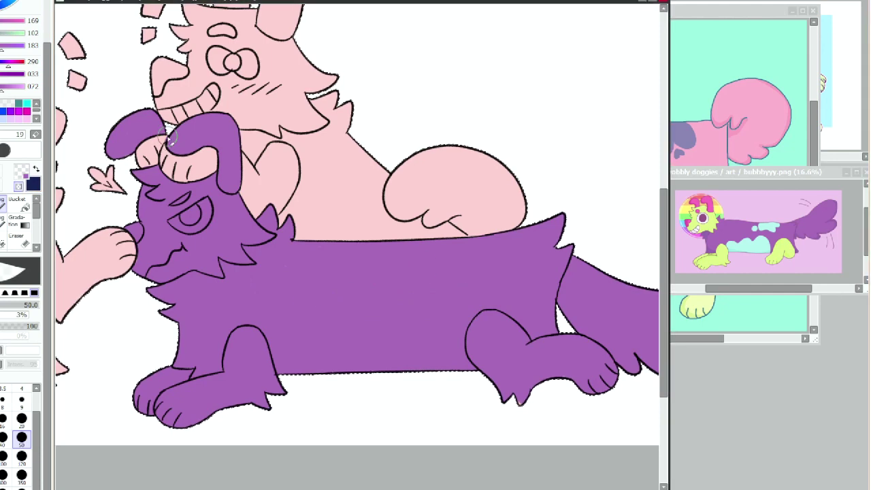
Paint the paws, head, body and tail of the dog behind the long dog with the pink sampled from the SQUEEEEEEEEE.png reference.
right_click(748, 139)
left_click(811, 164)
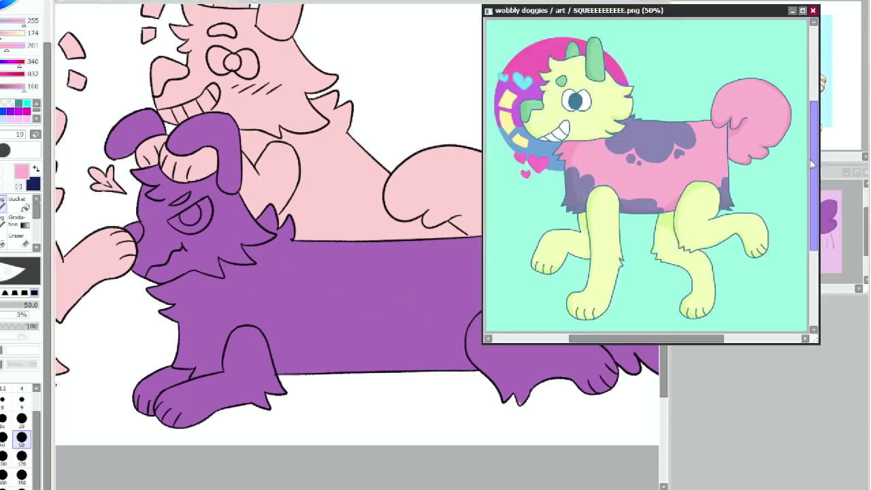
left_click(616, 231, "alt")
left_click_drag(151, 144, 187, 168)
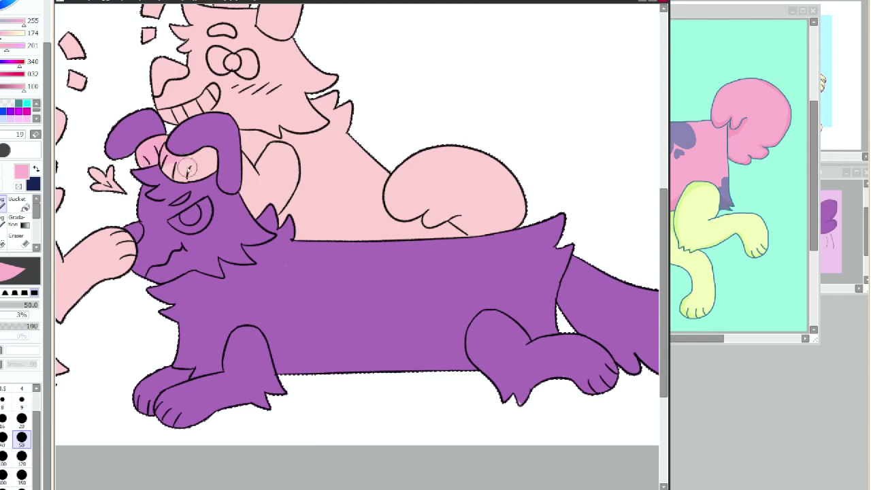
left_click_drag(187, 71, 230, 15)
left_click_drag(663, 249, 663, 236)
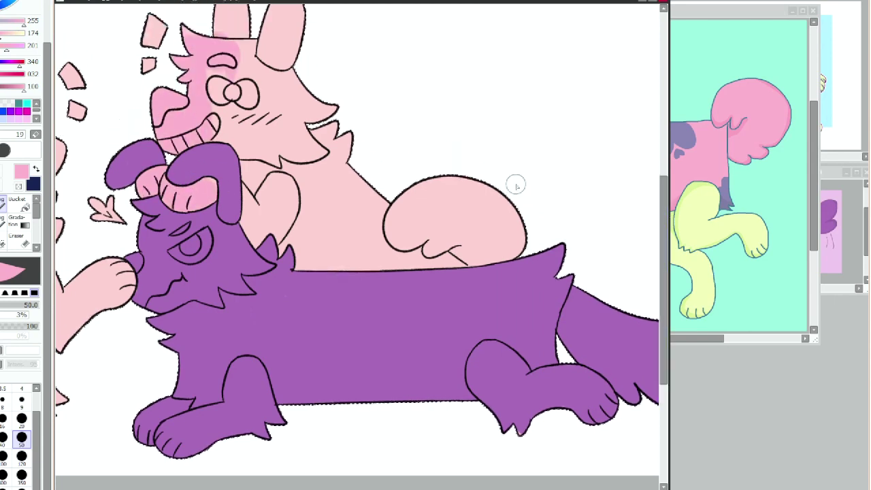
left_click_drag(189, 31, 232, 15)
left_click_drag(663, 190, 663, 174)
mouse_move(235, 39)
left_mouse_down()
mouse_move(278, 320)
mouse_move(316, 293)
mouse_move(311, 27)
mouse_move(395, 306)
mouse_move(437, 252)
mouse_move(519, 255)
mouse_move(488, 297)
left_mouse_up()
left_click_drag(299, 489, 267, 489)
Paint the rear dog's paws, arm, head and ears with the pale yellow sampled from the reference dog's leg.
right_click(695, 215)
mouse_move(224, 216)
left_mouse_down()
mouse_move(257, 244)
mouse_move(276, 240)
mouse_move(257, 227)
left_mouse_up()
mouse_move(321, 219)
left_mouse_down()
mouse_move(344, 232)
mouse_move(353, 219)
mouse_move(357, 225)
mouse_move(339, 237)
mouse_move(361, 214)
mouse_move(349, 219)
mouse_move(374, 227)
mouse_move(375, 245)
mouse_move(356, 275)
mouse_move(372, 258)
mouse_move(335, 195)
mouse_move(374, 252)
mouse_move(350, 281)
mouse_move(363, 240)
mouse_move(358, 224)
mouse_move(327, 268)
mouse_move(368, 222)
left_mouse_up()
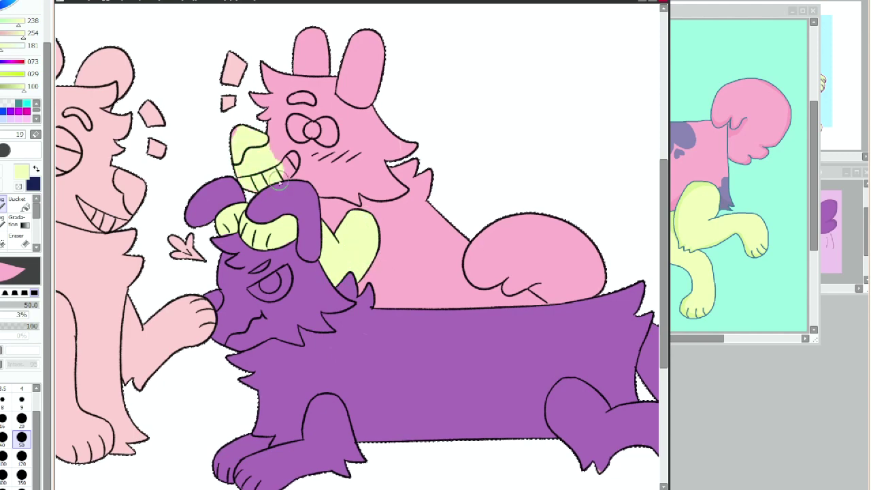
mouse_move(278, 184)
left_mouse_down()
mouse_move(344, 173)
mouse_move(325, 195)
mouse_move(361, 199)
mouse_move(342, 195)
mouse_move(360, 184)
mouse_move(408, 192)
mouse_move(349, 177)
mouse_move(351, 197)
mouse_move(334, 178)
mouse_move(401, 187)
mouse_move(383, 165)
mouse_move(397, 181)
mouse_move(376, 161)
mouse_move(351, 158)
mouse_move(417, 135)
mouse_move(361, 144)
mouse_move(335, 164)
mouse_move(289, 138)
left_mouse_up()
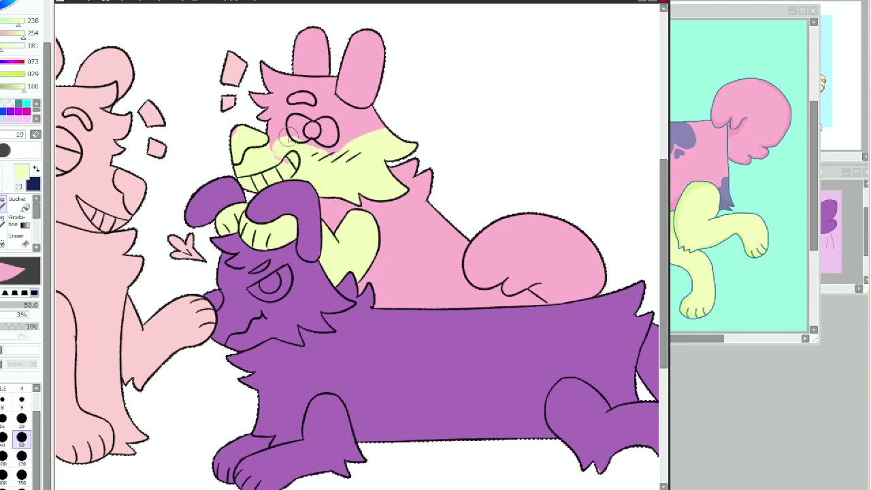
mouse_move(238, 117)
left_mouse_down()
mouse_move(304, 61)
mouse_move(320, 109)
mouse_move(318, 26)
mouse_move(342, 172)
left_mouse_up()
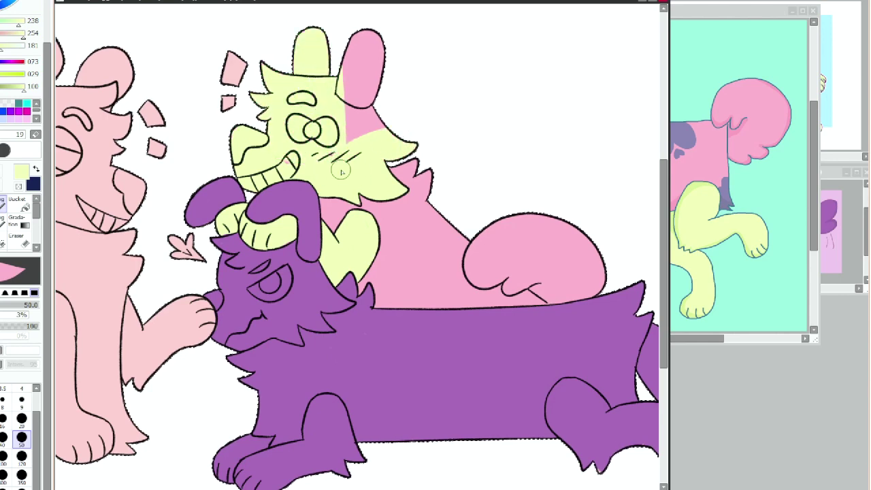
Paint the rear dog's back patch, neck tufts, heart and small spots with the greyish purple sampled from the reference dog's markings.
right_click(672, 141)
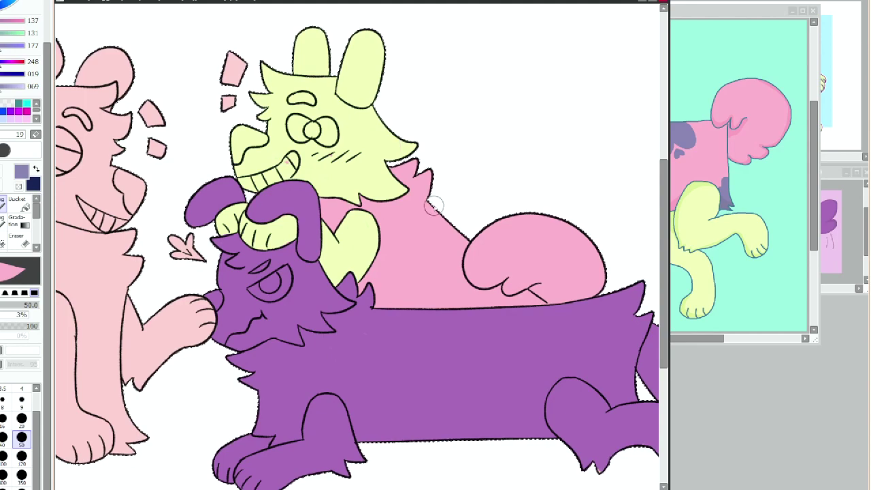
left_click_drag(692, 339, 658, 340)
left_click(813, 11)
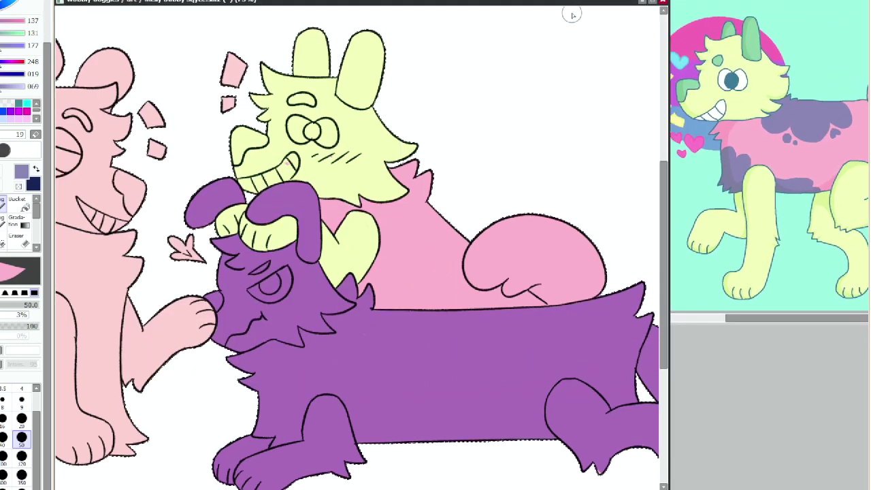
mouse_move(411, 185)
left_mouse_down()
mouse_move(401, 181)
mouse_move(373, 198)
mouse_move(409, 224)
mouse_move(431, 223)
mouse_move(446, 270)
left_mouse_up()
key("ctrl+z")
key("ctrl+z")
mouse_move(421, 231)
left_mouse_down()
mouse_move(466, 282)
mouse_move(463, 242)
mouse_move(452, 264)
mouse_move(464, 242)
mouse_move(444, 233)
mouse_move(426, 246)
mouse_move(391, 211)
mouse_move(383, 214)
mouse_move(408, 196)
mouse_move(391, 169)
mouse_move(428, 175)
mouse_move(423, 162)
mouse_move(425, 200)
mouse_move(404, 207)
left_mouse_up()
mouse_move(448, 289)
left_mouse_down()
mouse_move(444, 298)
mouse_move(453, 299)
left_mouse_up()
left_click(389, 243)
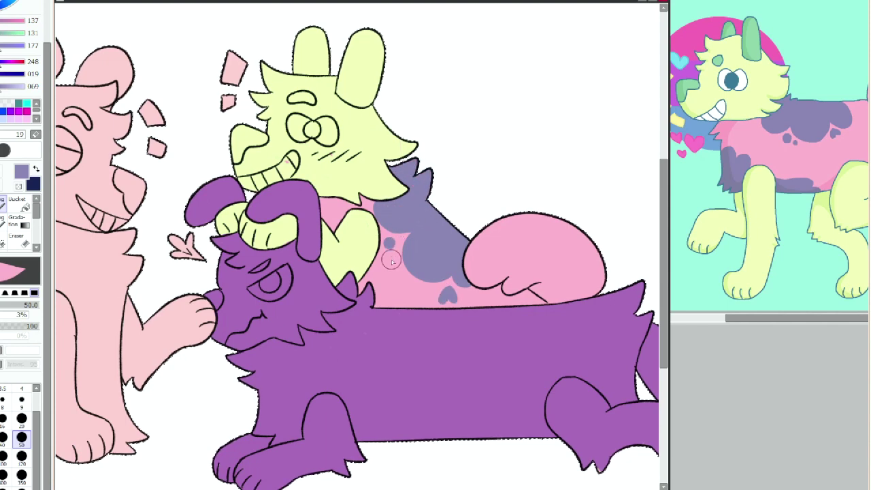
left_click(392, 257)
Colour the rear dog's ears, eyebrow and nose with the green sampled from the reference dog's ear.
left_click(748, 54, "alt")
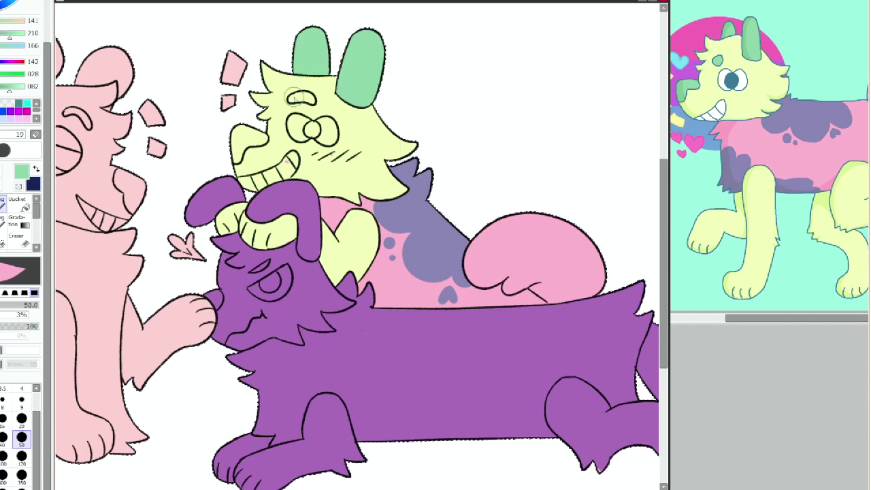
left_click(239, 157)
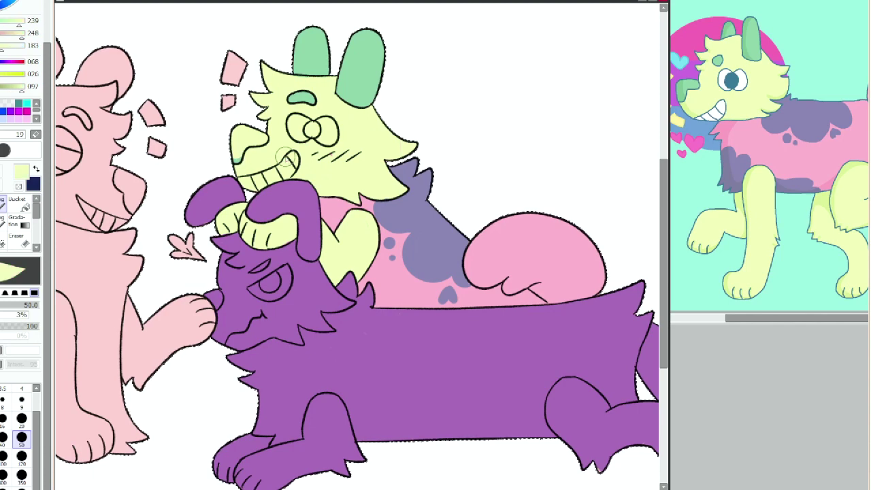
right_click(230, 119)
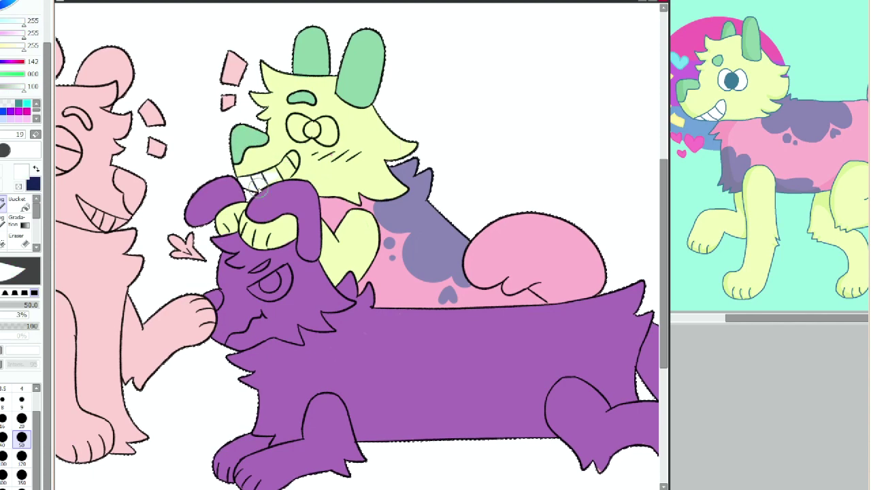
Paint the rear dog's teeth and eyes white and its pupil black.
left_click_drag(286, 188, 303, 160)
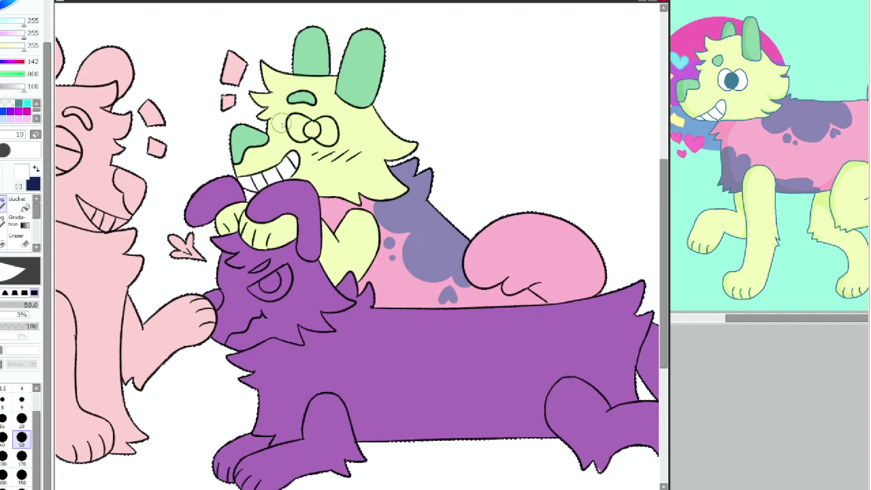
mouse_move(311, 121)
left_mouse_down()
mouse_move(335, 138)
mouse_move(316, 127)
left_mouse_up()
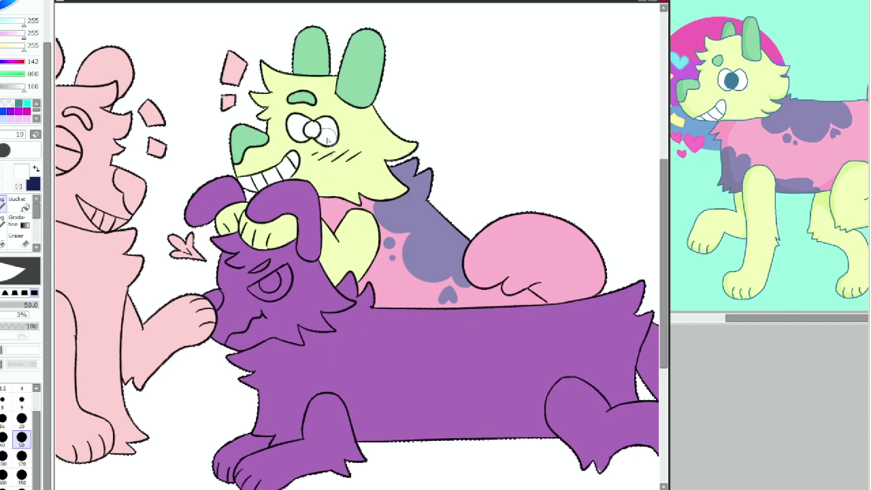
left_click_drag(24, 86, 0, 87)
left_click_drag(312, 124, 311, 131)
Paint the long dog's nose, ears, forehead and lower face with the yellow-green sampled from the bubbhyyy.png reference.
key("Home")
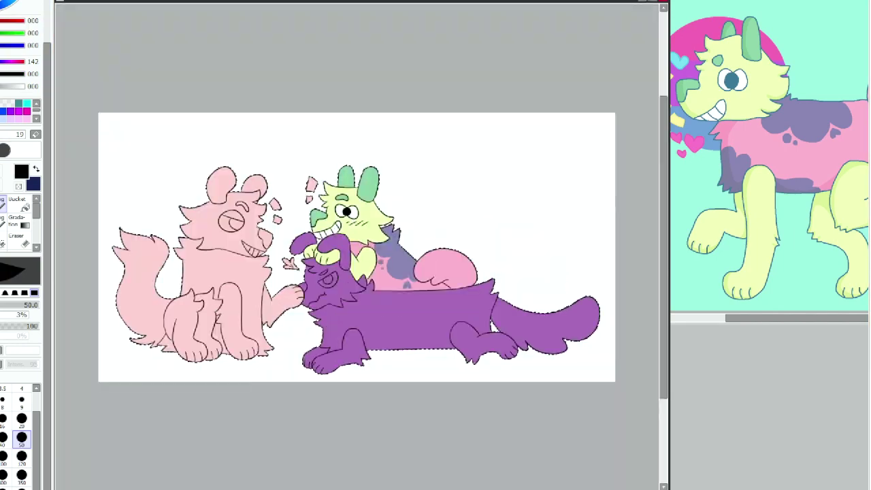
key("Page_Up")
key("Page_Up")
key("Right")
key("Right")
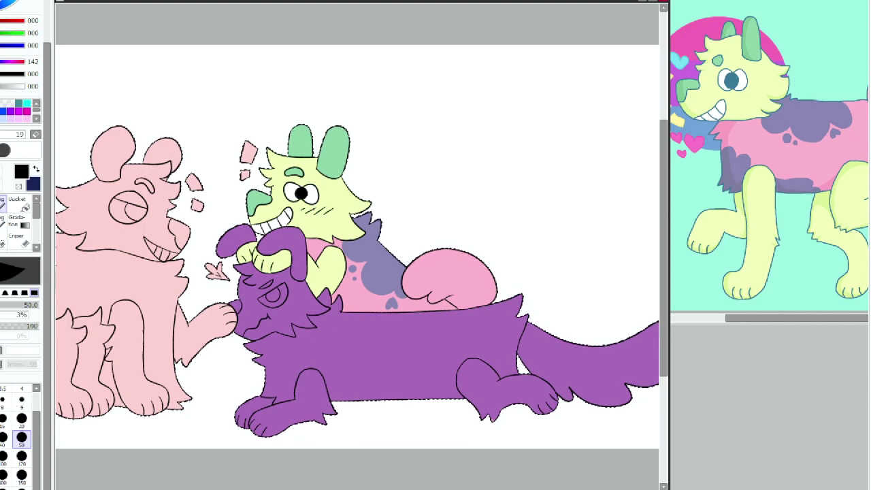
mouse_move(272, 489)
left_mouse_down()
mouse_move(264, 489)
mouse_move(289, 489)
left_mouse_up()
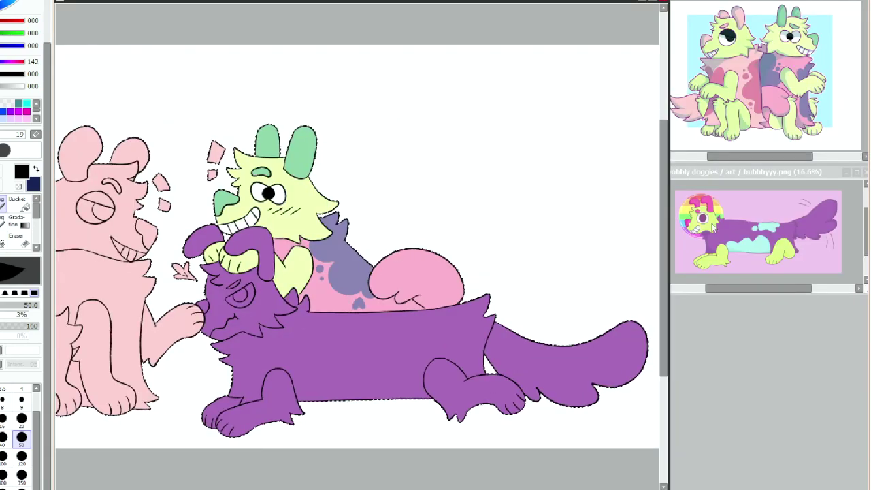
left_click_drag(292, 306, 283, 369)
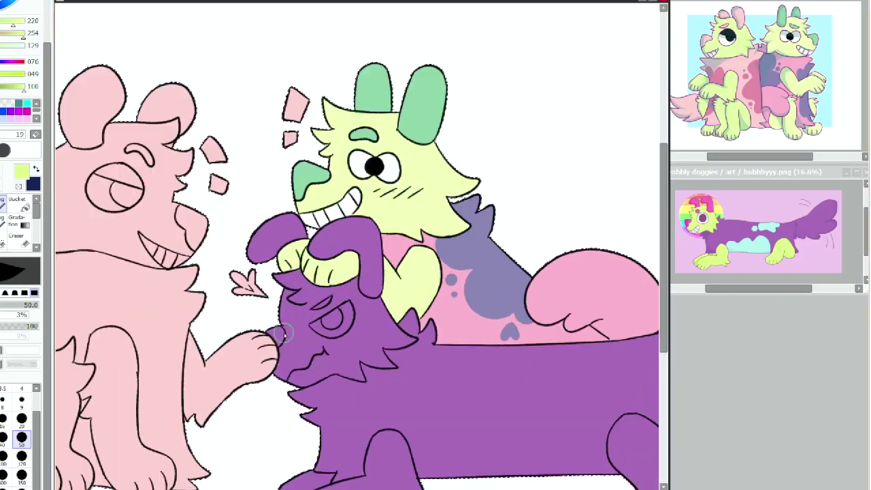
key("ctrl+z")
left_click_drag(271, 337, 288, 278)
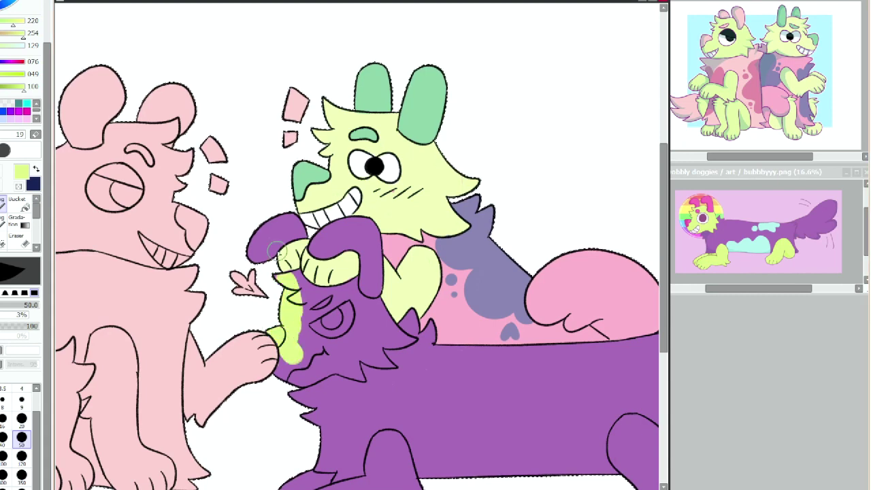
mouse_move(285, 235)
left_mouse_down()
mouse_move(336, 221)
mouse_move(374, 267)
mouse_move(350, 271)
mouse_move(333, 312)
mouse_move(301, 261)
mouse_move(306, 321)
mouse_move(294, 378)
mouse_move(337, 372)
mouse_move(365, 382)
mouse_move(355, 358)
mouse_move(343, 368)
mouse_move(358, 358)
mouse_move(371, 377)
mouse_move(352, 355)
mouse_move(383, 368)
mouse_move(372, 360)
mouse_move(389, 357)
mouse_move(375, 348)
mouse_move(390, 365)
mouse_move(353, 348)
mouse_move(314, 367)
mouse_move(330, 369)
mouse_move(315, 352)
mouse_move(332, 378)
left_mouse_up()
Clean up the colour edge under the long dog's jaw and fill its eye and cheek area with yellow-green.
right_click(372, 378)
right_click(353, 368)
right_click(333, 382)
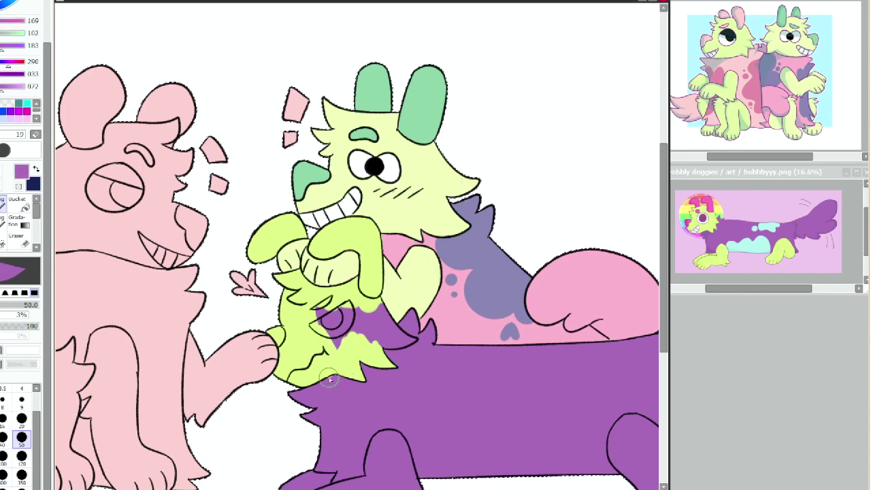
right_click(331, 367)
mouse_move(324, 320)
left_mouse_down()
mouse_move(340, 350)
mouse_move(368, 320)
mouse_move(408, 344)
mouse_move(381, 310)
mouse_move(403, 335)
mouse_move(385, 323)
mouse_move(388, 338)
left_mouse_up()
Paint the long dog's front and hind legs yellow-green.
scroll(381, 326, "down", 3)
mouse_move(314, 376)
left_mouse_down()
mouse_move(289, 424)
mouse_move(334, 404)
mouse_move(324, 414)
mouse_move(342, 386)
mouse_move(335, 385)
mouse_move(337, 397)
mouse_move(367, 382)
mouse_move(392, 343)
mouse_move(410, 383)
mouse_move(386, 347)
mouse_move(376, 385)
mouse_move(357, 396)
mouse_move(376, 410)
mouse_move(384, 367)
mouse_move(404, 387)
mouse_move(381, 409)
left_mouse_up()
scroll(381, 409, "right", 3)
scroll(381, 367, "right", 1)
mouse_move(367, 367)
left_mouse_down()
mouse_move(385, 330)
mouse_move(416, 361)
mouse_move(372, 369)
mouse_move(407, 398)
mouse_move(419, 373)
mouse_move(445, 402)
mouse_move(421, 356)
mouse_move(455, 352)
mouse_move(438, 358)
mouse_move(476, 397)
mouse_move(503, 377)
mouse_move(507, 383)
mouse_move(493, 360)
mouse_move(467, 349)
mouse_move(500, 380)
mouse_move(487, 357)
left_mouse_up()
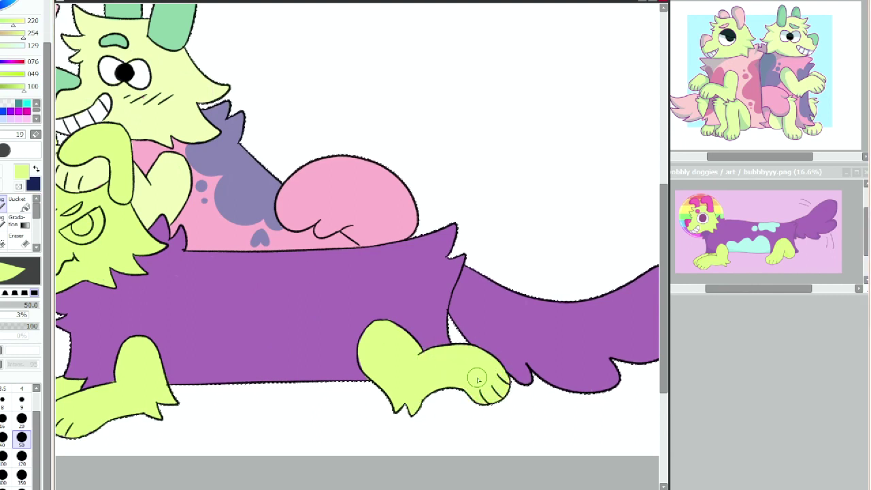
Paint cloud-shaped patches on the long dog's belly and back, plus a small spot, with the light aqua sampled from the bubbhyyy.png reference.
left_click_drag(446, 488, 392, 487)
right_click(759, 250)
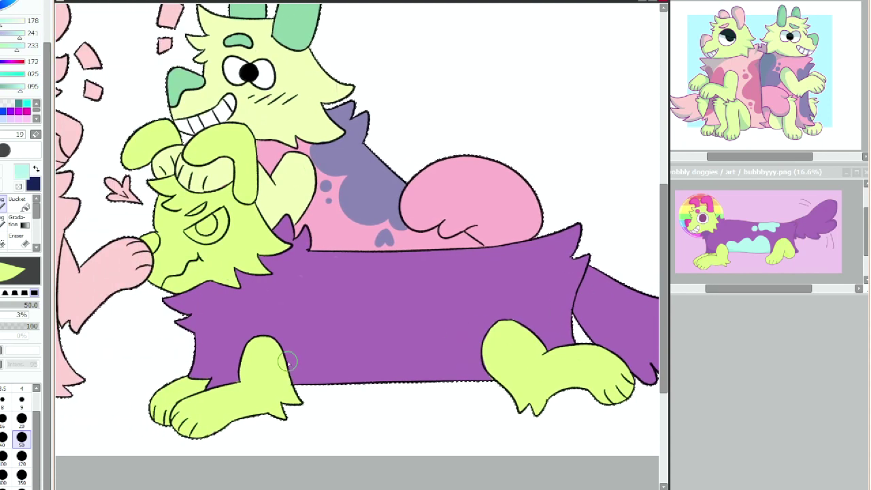
mouse_move(288, 360)
left_mouse_down()
mouse_move(406, 363)
mouse_move(410, 378)
mouse_move(335, 354)
mouse_move(334, 362)
mouse_move(295, 356)
mouse_move(292, 365)
mouse_move(300, 376)
mouse_move(379, 380)
mouse_move(395, 356)
mouse_move(357, 336)
mouse_move(314, 350)
left_mouse_up()
mouse_move(416, 246)
left_mouse_down()
mouse_move(481, 277)
mouse_move(494, 247)
mouse_move(385, 276)
left_mouse_up()
left_click_drag(374, 488, 340, 488)
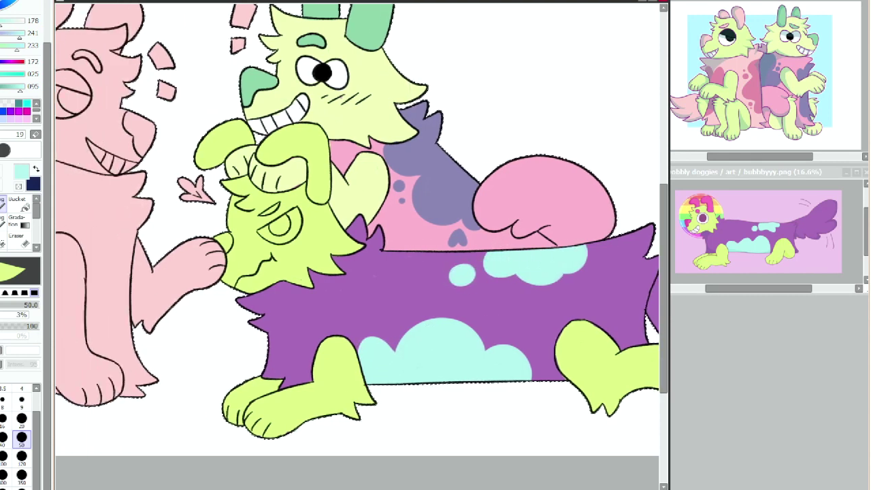
Paint the long dog's ears, eyebrow and nose with the hot pink sampled from the bubbhyyy.png reference.
right_click(701, 203)
mouse_move(286, 148)
left_mouse_down()
mouse_move(318, 165)
mouse_move(281, 152)
left_mouse_up()
key("ctrl+z")
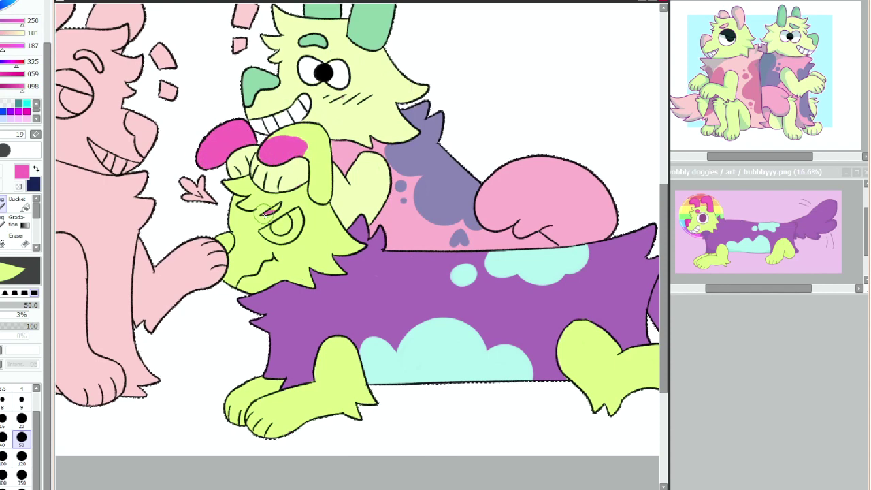
left_click_drag(261, 211, 276, 204)
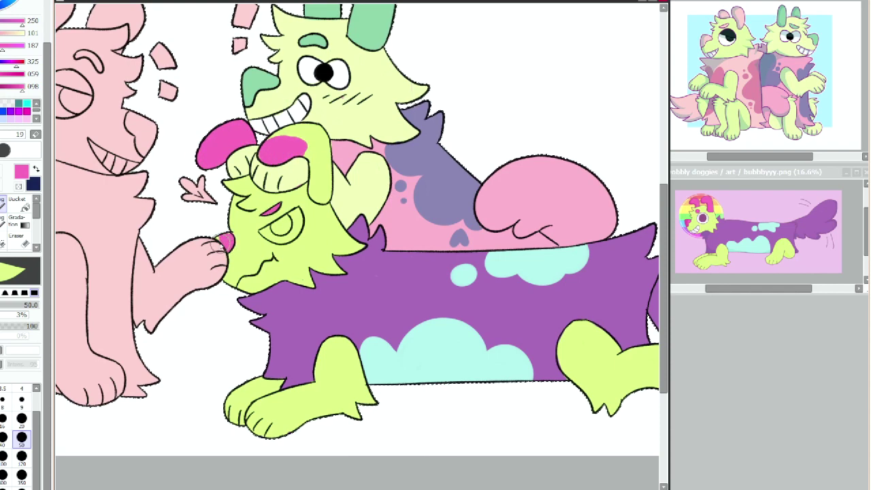
mouse_move(309, 133)
left_mouse_down()
mouse_move(330, 161)
mouse_move(328, 187)
mouse_move(314, 173)
mouse_move(315, 191)
mouse_move(328, 198)
mouse_move(316, 187)
left_mouse_up()
Fill the long dog's eye with white and its pupil with black.
right_click(189, 214)
mouse_move(270, 236)
left_mouse_down()
mouse_move(289, 215)
mouse_move(297, 229)
mouse_move(299, 219)
mouse_move(280, 238)
mouse_move(275, 230)
mouse_move(285, 225)
left_mouse_up()
right_click(323, 73)
Paint the sitting dog's outstretched arm with the light yellow-green sampled from the two-headed dog reference.
scroll(210, 14, "down", 1)
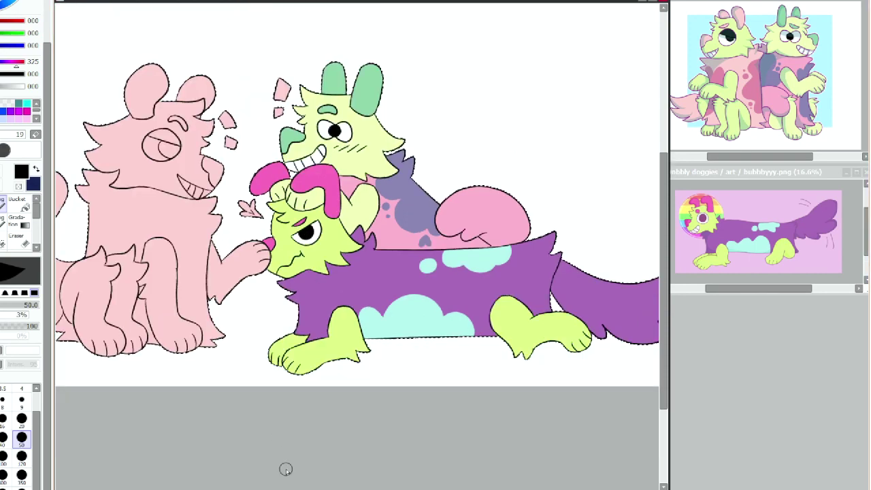
left_click_drag(286, 488, 251, 488)
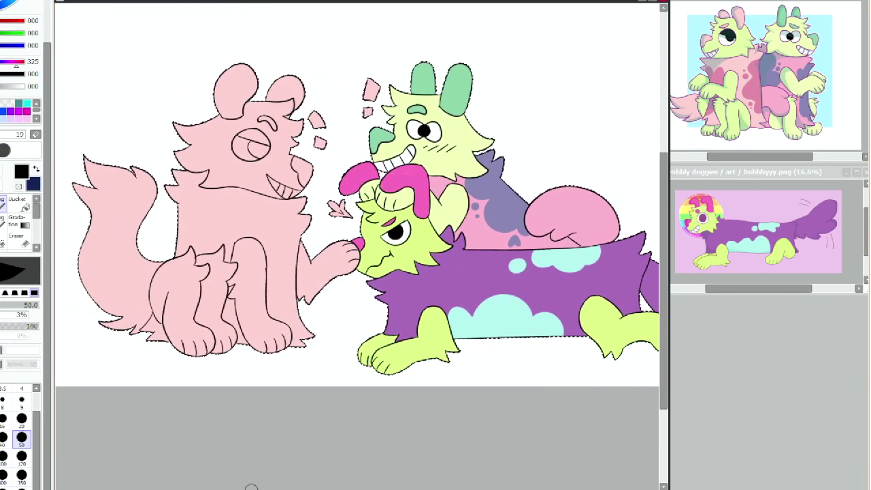
right_click(721, 83)
mouse_move(306, 253)
left_mouse_down()
mouse_move(307, 301)
mouse_move(317, 256)
mouse_move(335, 276)
mouse_move(352, 254)
left_mouse_up()
Paint the sitting dog's hind legs and front leg with the same light yellow-green.
left_click_drag(181, 260, 154, 297)
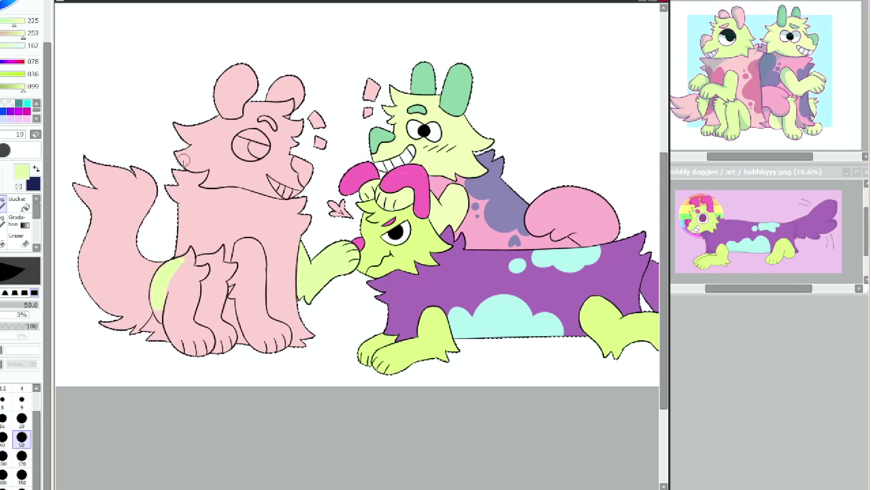
scroll(163, 282, "up", 1)
scroll(185, 292, "left", 4)
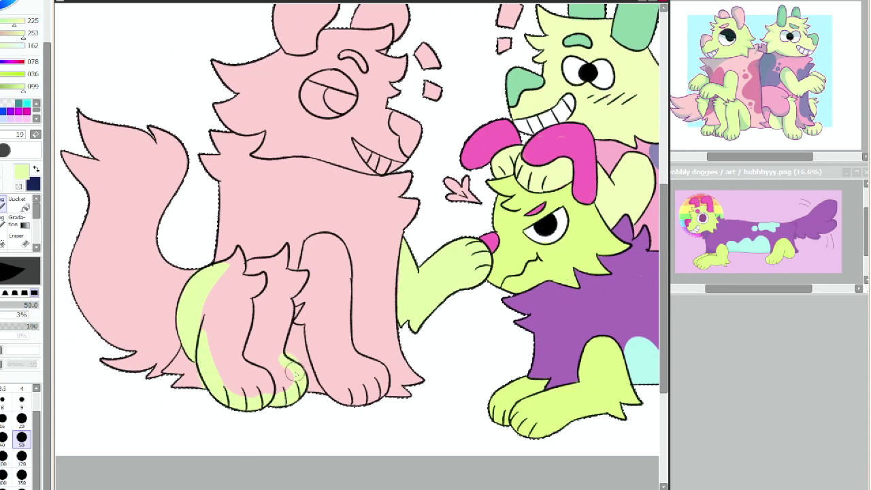
left_click_drag(253, 383, 256, 370)
right_click(238, 364)
right_click(260, 376)
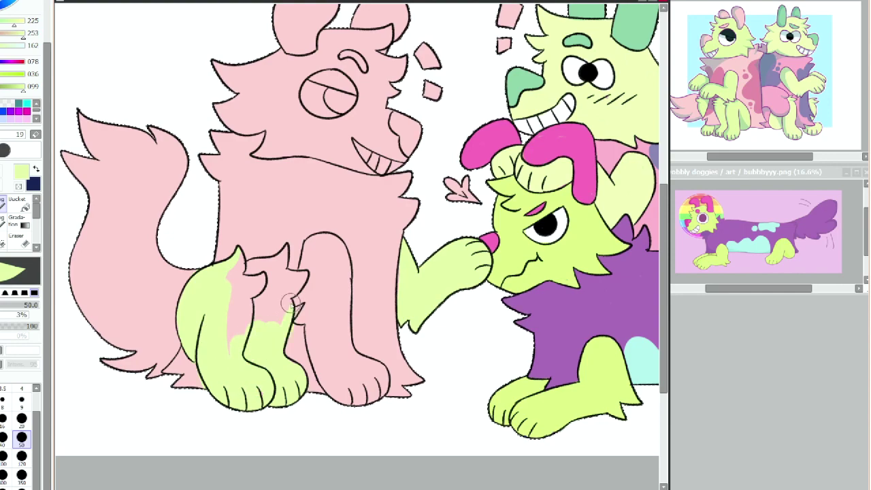
mouse_move(227, 344)
left_mouse_down()
mouse_move(240, 252)
mouse_move(235, 274)
mouse_move(263, 266)
mouse_move(286, 244)
mouse_move(255, 267)
mouse_move(303, 272)
mouse_move(306, 242)
mouse_move(296, 281)
mouse_move(283, 281)
mouse_move(285, 295)
mouse_move(315, 289)
mouse_move(305, 322)
mouse_move(314, 251)
mouse_move(332, 247)
mouse_move(341, 288)
mouse_move(336, 261)
mouse_move(314, 292)
mouse_move(323, 304)
mouse_move(339, 286)
mouse_move(342, 350)
mouse_move(375, 371)
mouse_move(367, 396)
mouse_move(338, 370)
mouse_move(350, 390)
mouse_move(330, 385)
mouse_move(316, 328)
mouse_move(315, 340)
mouse_move(323, 304)
left_mouse_up()
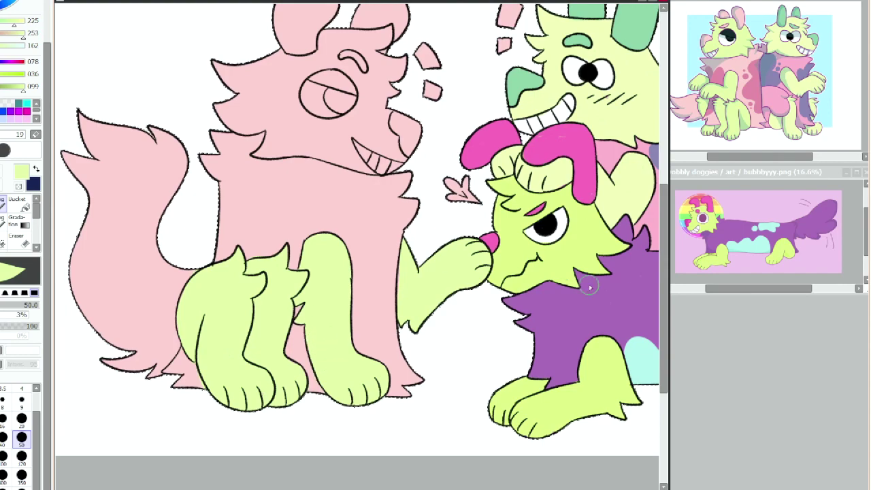
Fill the sitting dog's whole head, including both ears, with light yellow-green down to the jaw line.
scroll(589, 287, "up", 3)
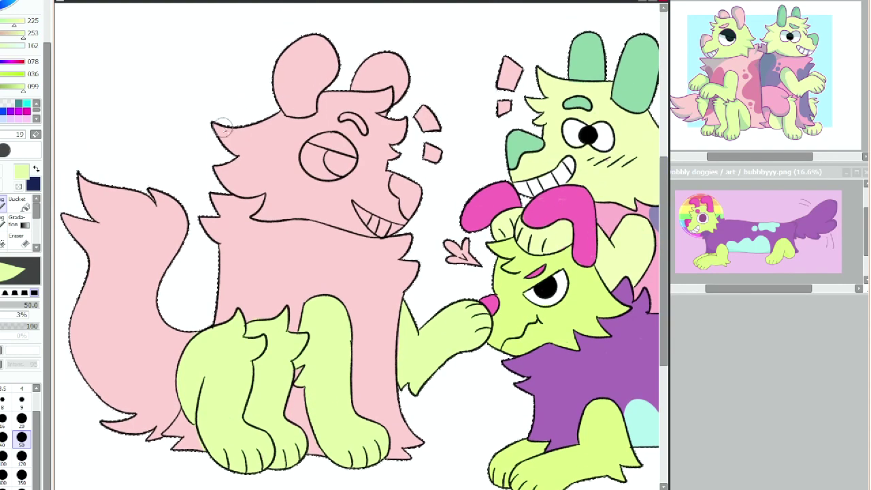
mouse_move(223, 128)
left_mouse_down()
mouse_move(270, 169)
mouse_move(262, 189)
mouse_move(260, 180)
mouse_move(273, 190)
mouse_move(255, 218)
mouse_move(298, 206)
left_mouse_up()
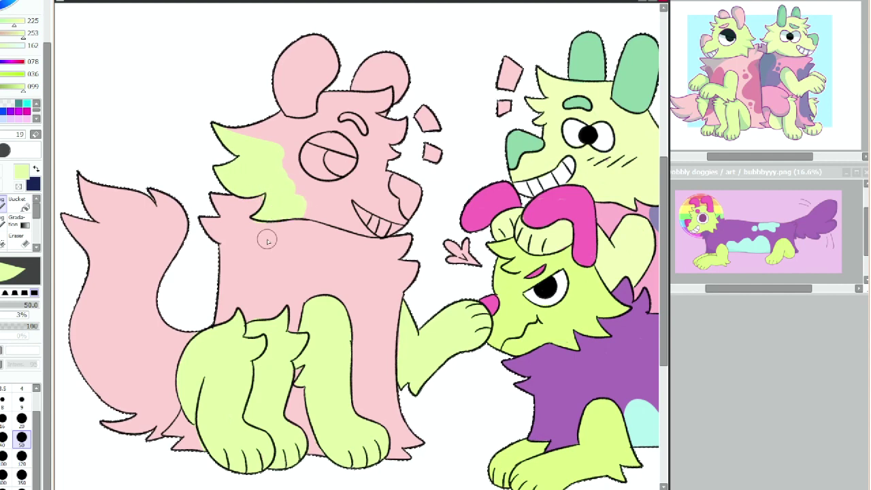
mouse_move(293, 163)
left_mouse_down()
mouse_move(284, 116)
mouse_move(321, 89)
left_mouse_up()
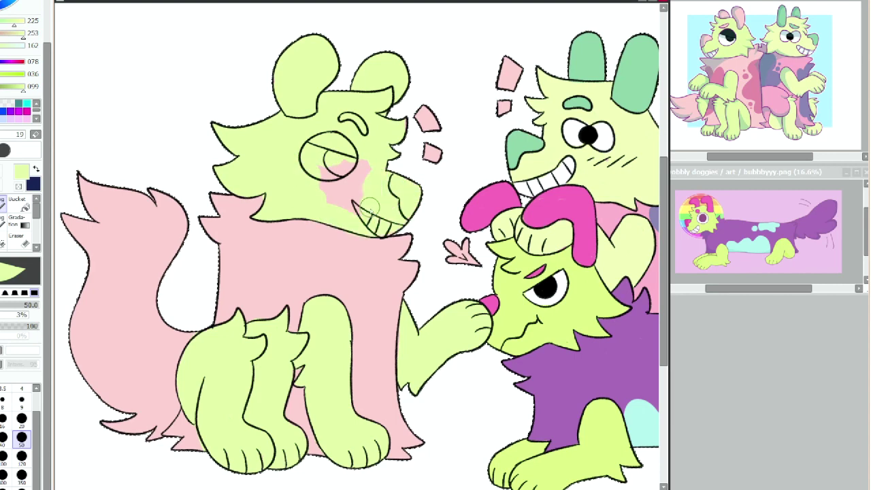
right_click(366, 242)
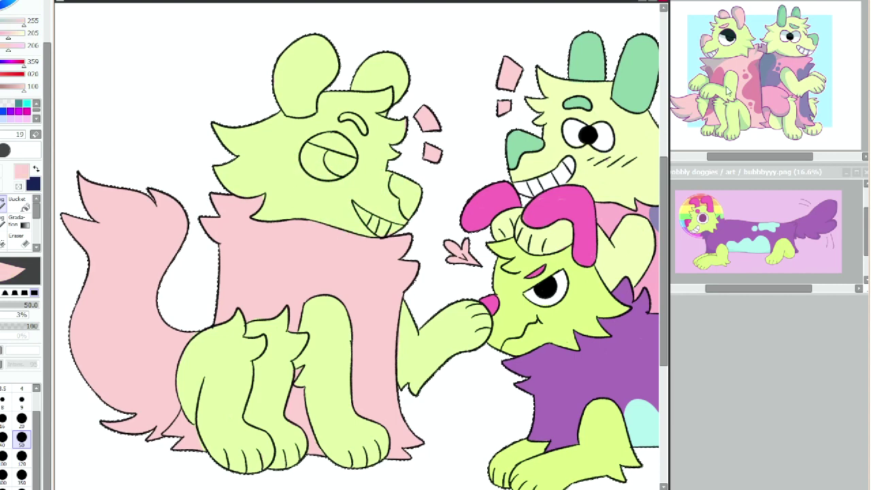
Paint back and chest patches and two spots on the sitting dog in darker pink sampled from the reference, keeping the arm's edge yellow-green.
right_click(726, 88)
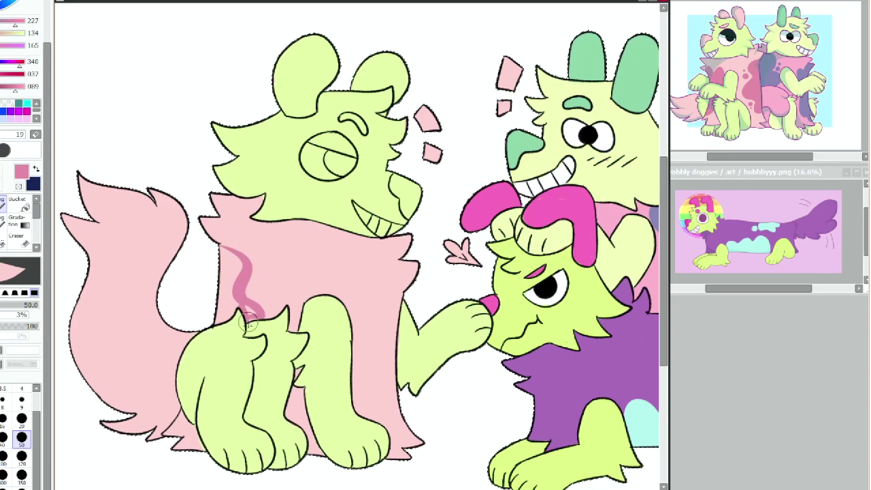
right_click(225, 327)
right_click(236, 301)
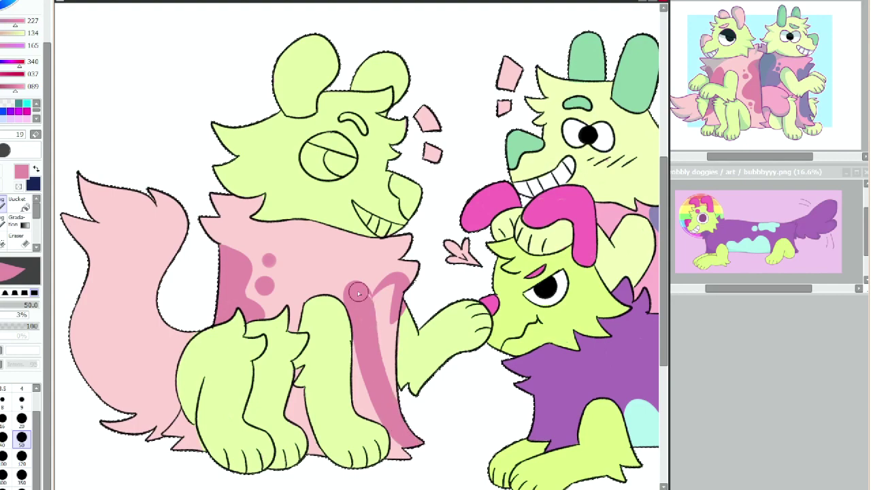
left_click(411, 302, "alt")
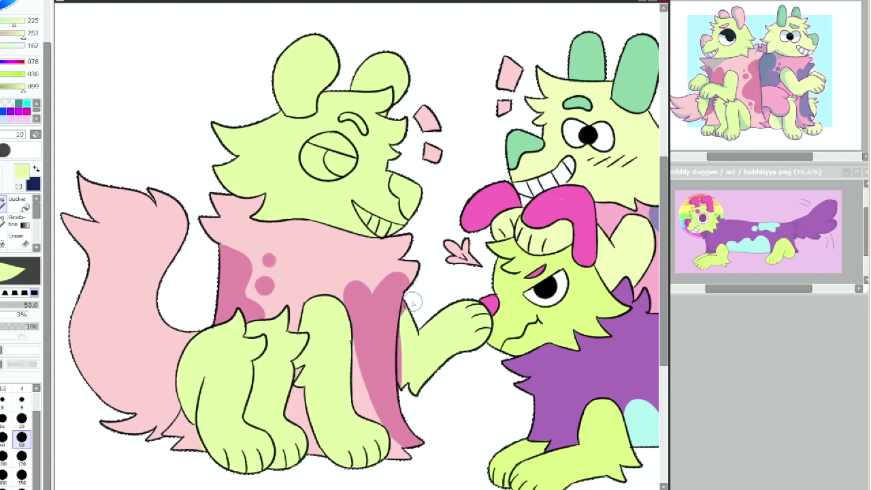
left_click(347, 303, "alt")
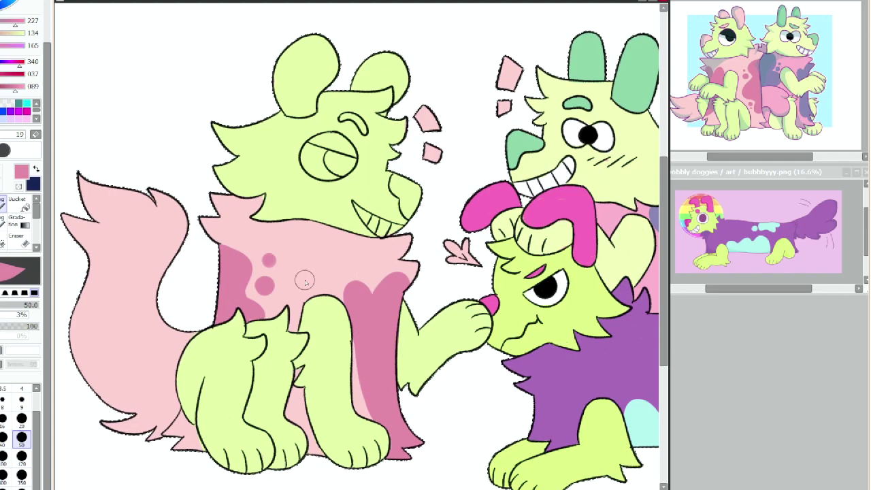
Paint the sitting dog's ears, eyebrow and nose with its light body pink, and its eye and teeth white.
left_click(334, 243, "alt")
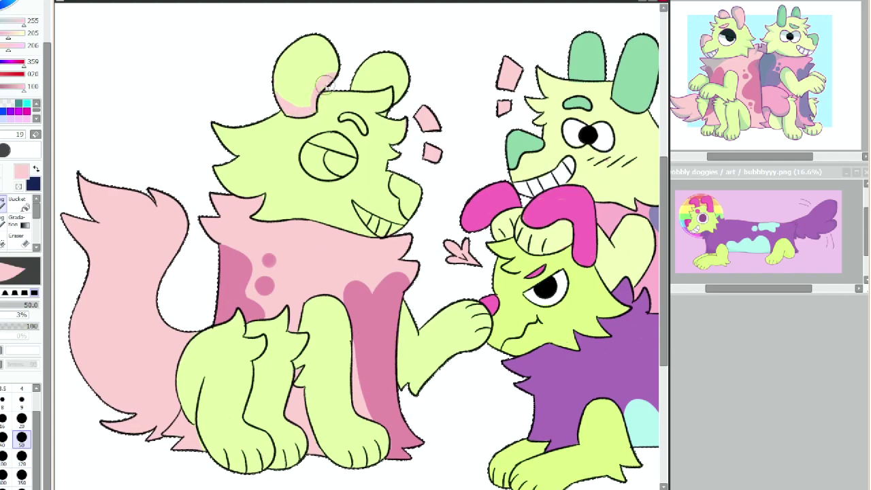
left_click_drag(347, 83, 398, 85)
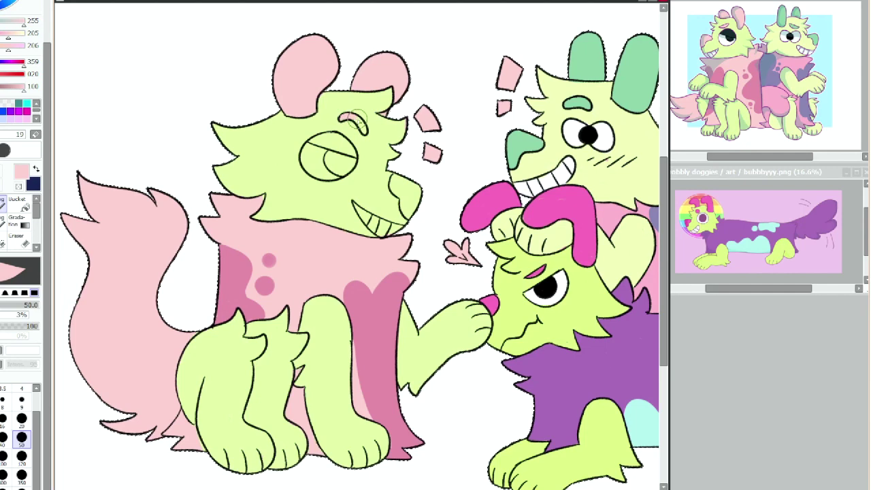
right_click(428, 188)
left_click_drag(322, 163, 315, 149)
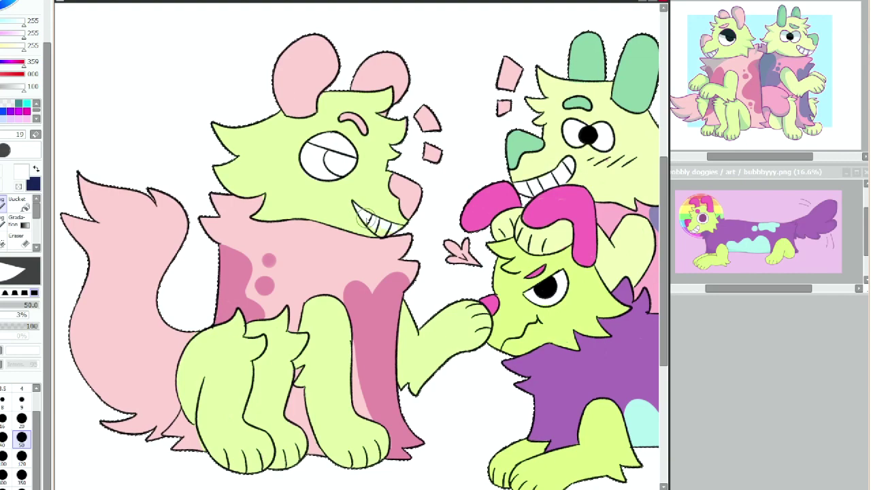
Fill the sitting dog's upper eyelid and pupil with black.
left_click(395, 235, "alt")
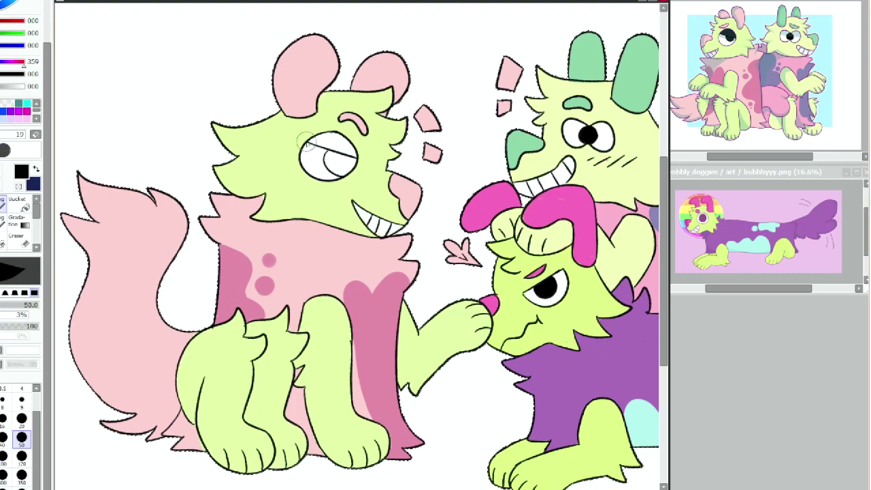
mouse_move(307, 141)
left_mouse_down()
mouse_move(355, 157)
mouse_move(323, 136)
left_mouse_up()
mouse_move(328, 168)
left_mouse_down()
mouse_move(338, 174)
mouse_move(353, 156)
left_mouse_up()
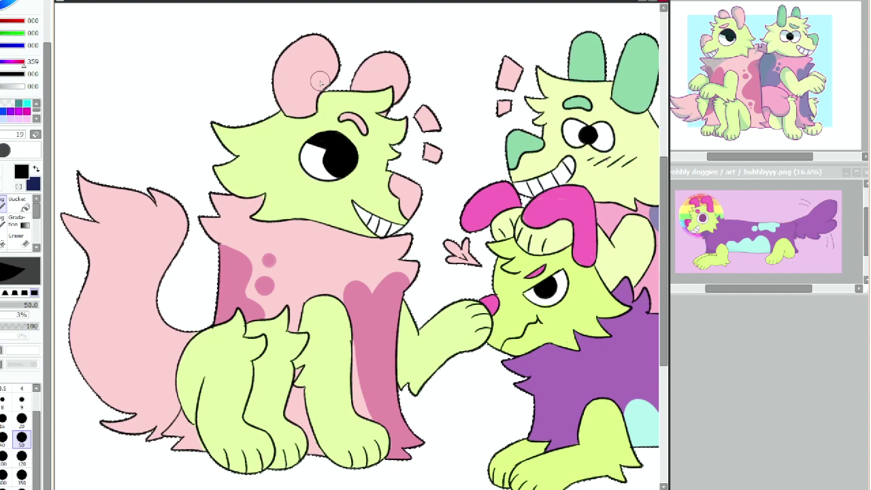
Choose the teal swatch and shade the fur tufts on both sides of the sitting dog's neck.
key("Home")
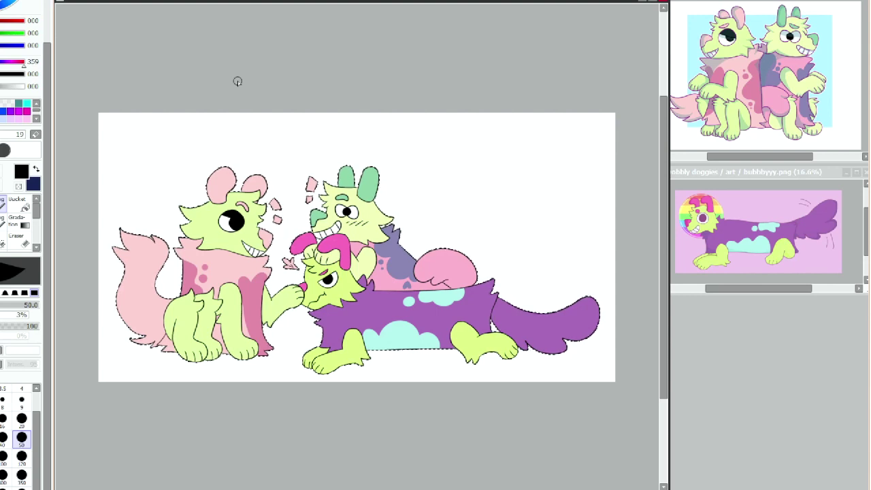
key("Left")
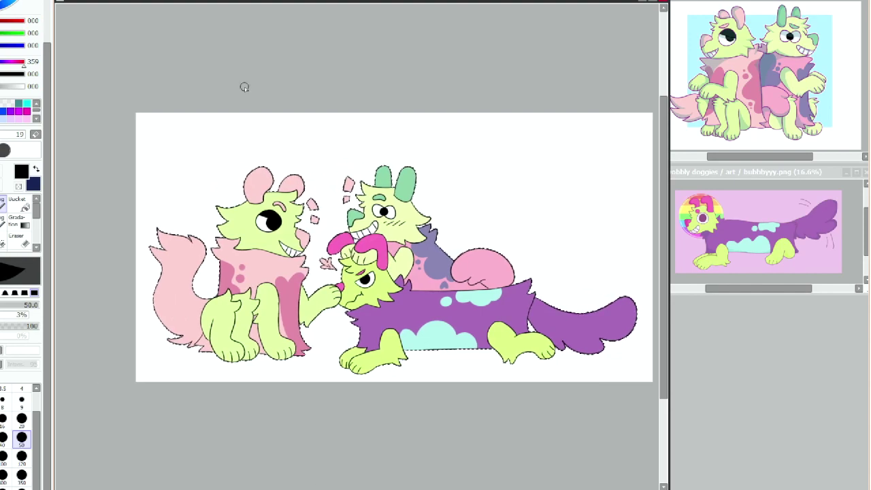
scroll(245, 87, "up", 1)
left_click(1, 111)
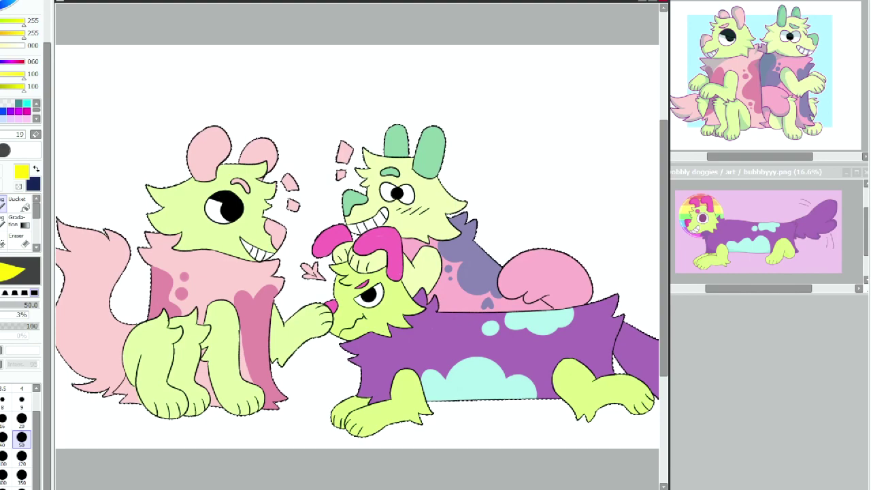
left_click(18, 104)
key("Page_Up")
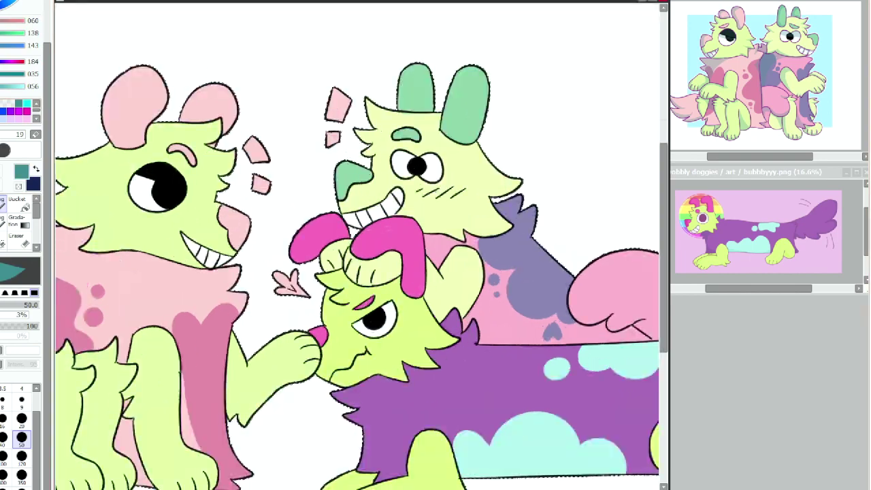
key("Left")
mouse_move(108, 225)
left_mouse_down()
mouse_move(102, 256)
mouse_move(119, 275)
left_mouse_up()
mouse_move(308, 267)
left_mouse_down()
mouse_move(311, 310)
mouse_move(294, 327)
left_mouse_up()
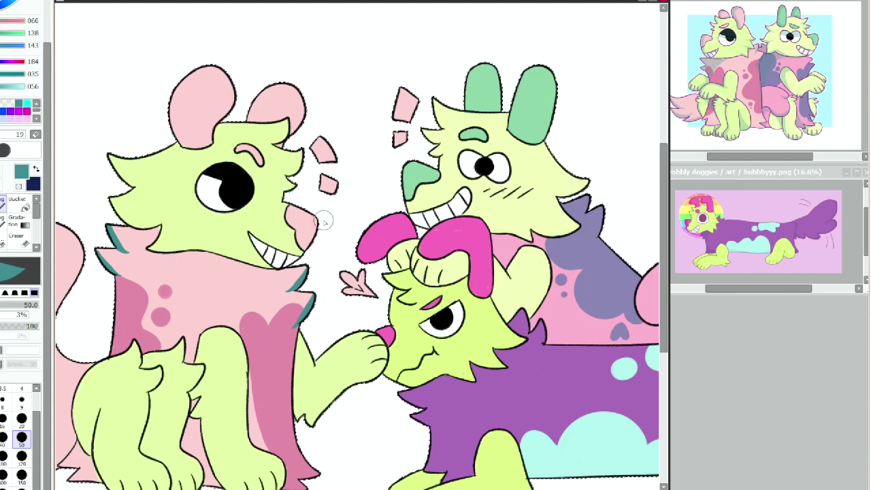
Shade the area under the sitting dog's jaw, its lower cheek tuft and a triangular chest shadow in teal.
left_click_drag(300, 258, 272, 265)
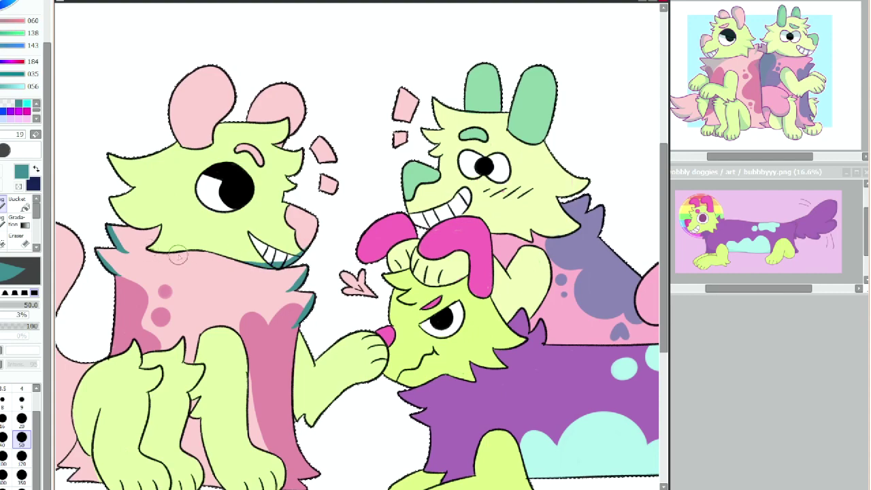
left_click_drag(148, 250, 210, 250)
mouse_move(111, 197)
left_mouse_down()
mouse_move(126, 219)
mouse_move(164, 219)
left_mouse_up()
mouse_move(168, 249)
left_mouse_down()
mouse_move(218, 251)
mouse_move(259, 302)
mouse_move(277, 275)
mouse_move(233, 262)
mouse_move(263, 316)
mouse_move(265, 343)
left_mouse_up()
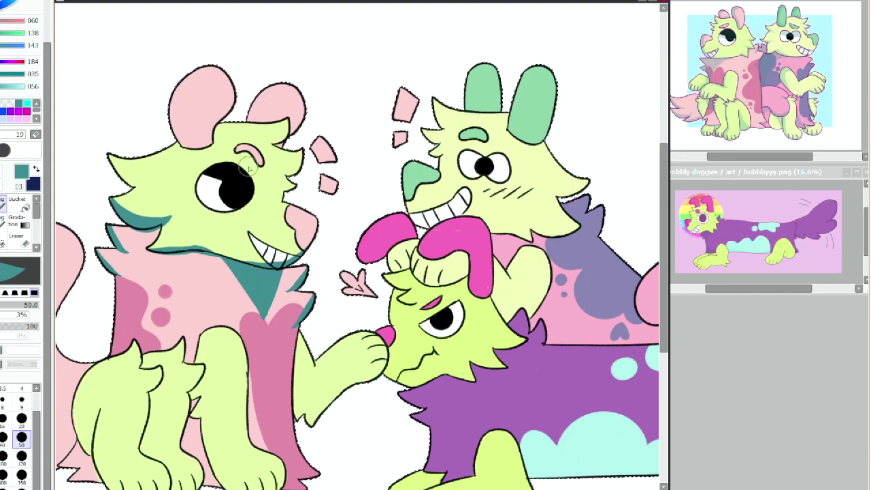
Add teal shading to the sitting dog's ear edges, forehead fur and teeth, and to the green-eared dog's nose and muzzle.
left_click_drag(265, 142, 287, 134)
left_click_drag(294, 86, 292, 133)
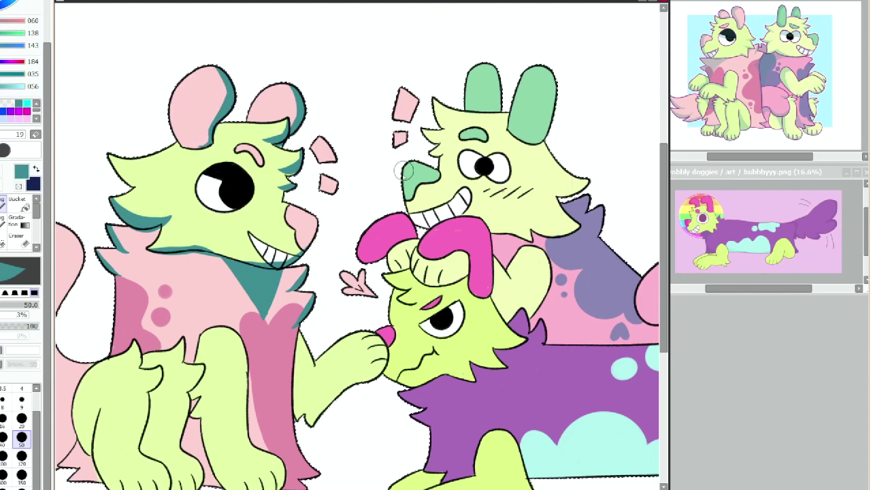
left_click_drag(250, 235, 289, 252)
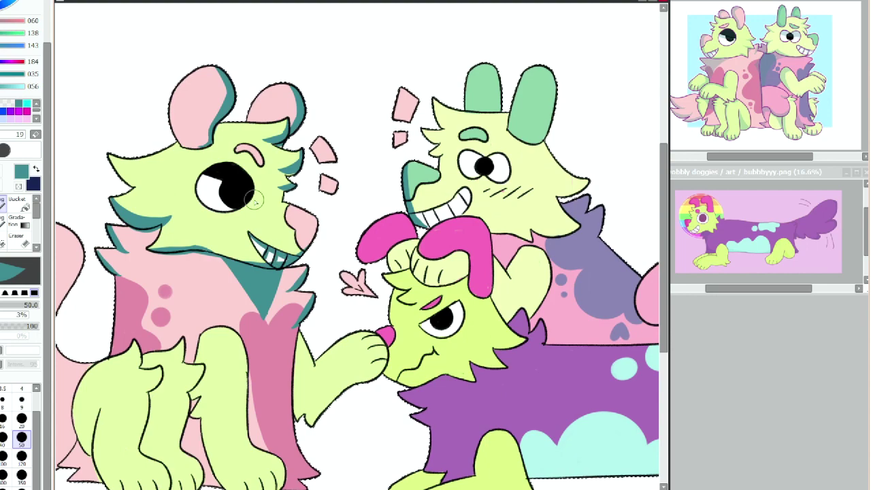
Shade the long dog's snout and mouth line and the sitting dog's upper cheek tuft in teal.
key("Right")
mouse_move(330, 358)
left_mouse_down()
mouse_move(341, 376)
mouse_move(347, 369)
left_mouse_up()
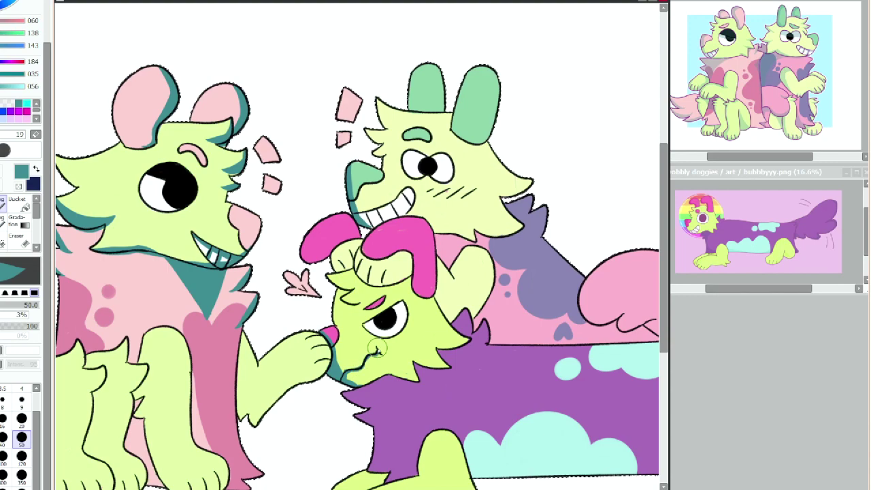
scroll(346, 367, "left", 1)
scroll(357, 338, "left", 2)
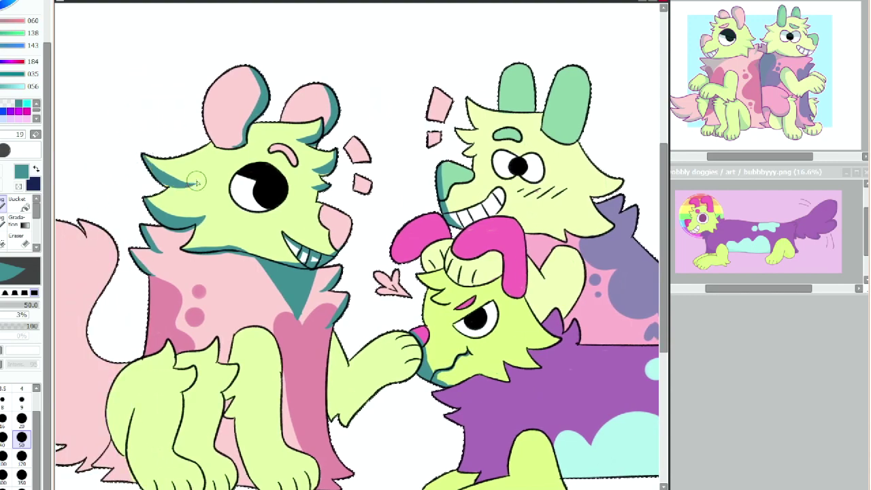
Shade the sitting dog's outstretched arm and paw and the long dog's cheek fur tips in teal.
mouse_move(333, 331)
left_mouse_down()
mouse_move(329, 377)
mouse_move(343, 438)
mouse_move(346, 384)
left_mouse_up()
mouse_move(409, 333)
left_mouse_down()
mouse_move(421, 352)
mouse_move(408, 379)
mouse_move(349, 416)
left_mouse_up()
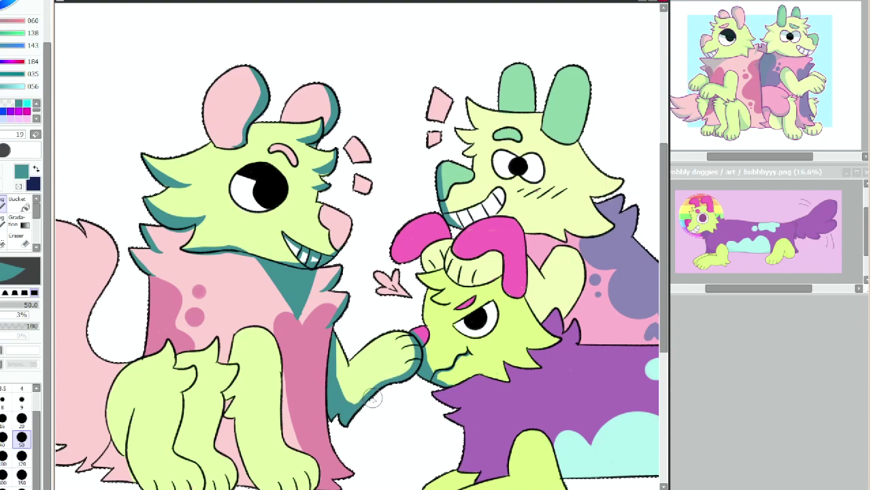
mouse_move(411, 348)
left_mouse_down()
mouse_move(507, 381)
mouse_move(533, 369)
mouse_move(514, 358)
mouse_move(533, 342)
mouse_move(539, 366)
mouse_move(556, 340)
left_mouse_up()
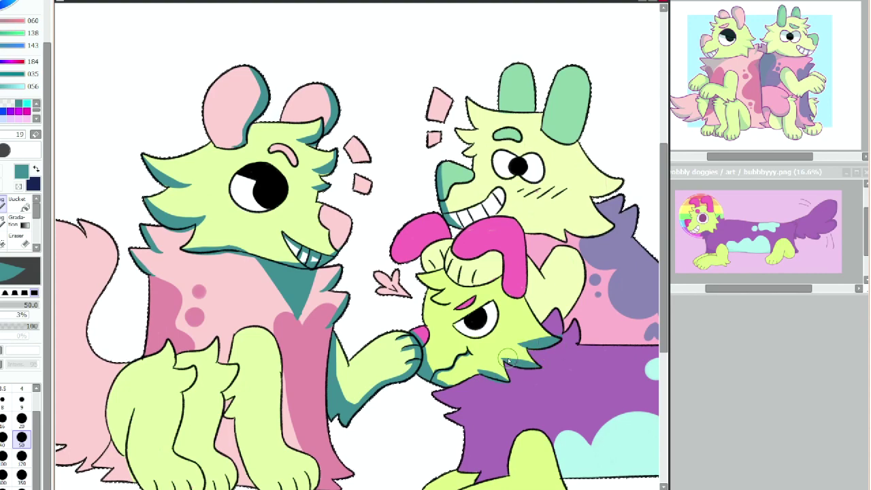
left_click_drag(469, 489, 438, 489)
left_click_drag(664, 306, 664, 336)
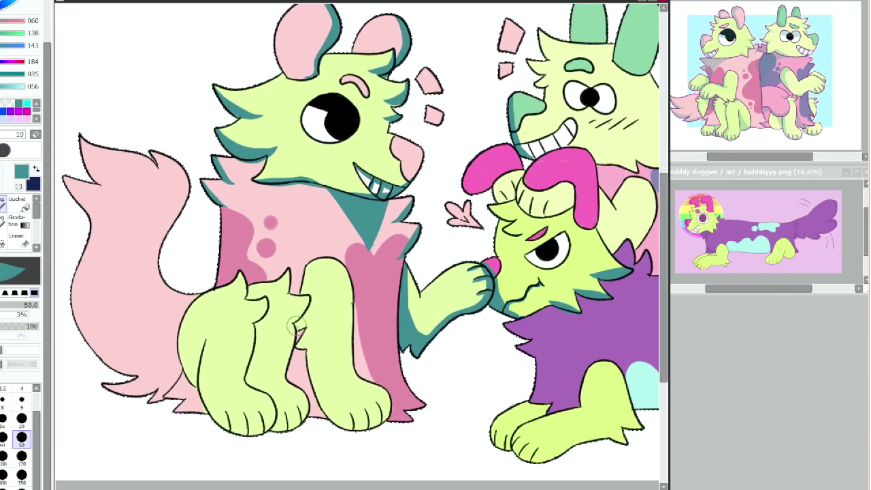
Replace the teal shading on the sitting dog's ears with teal along their back edges, and shade its forehead tuft and eye white.
scroll(323, 322, "up", 2)
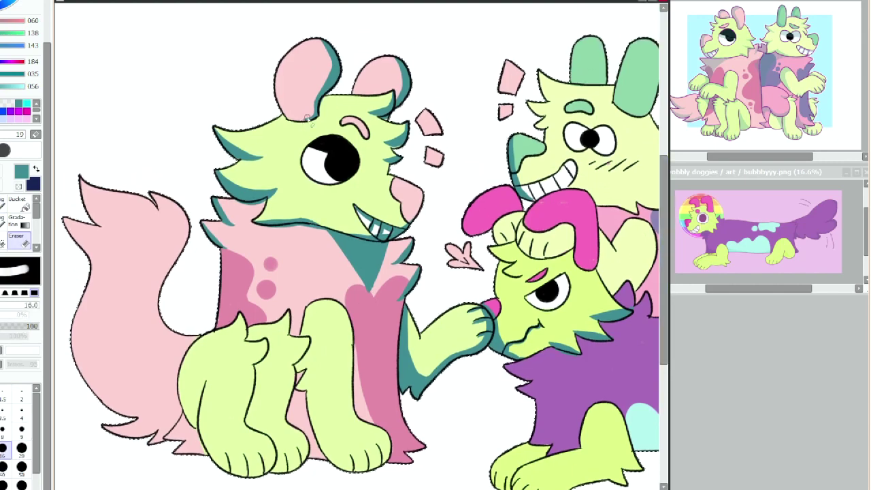
key("e")
left_click_drag(398, 61, 386, 113)
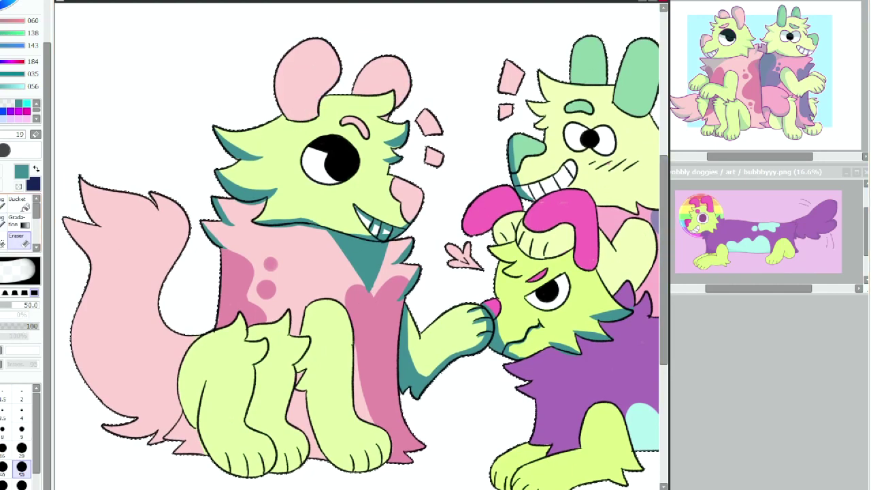
key("n")
mouse_move(366, 66)
left_mouse_down()
mouse_move(357, 91)
mouse_move(387, 56)
mouse_move(395, 59)
left_mouse_up()
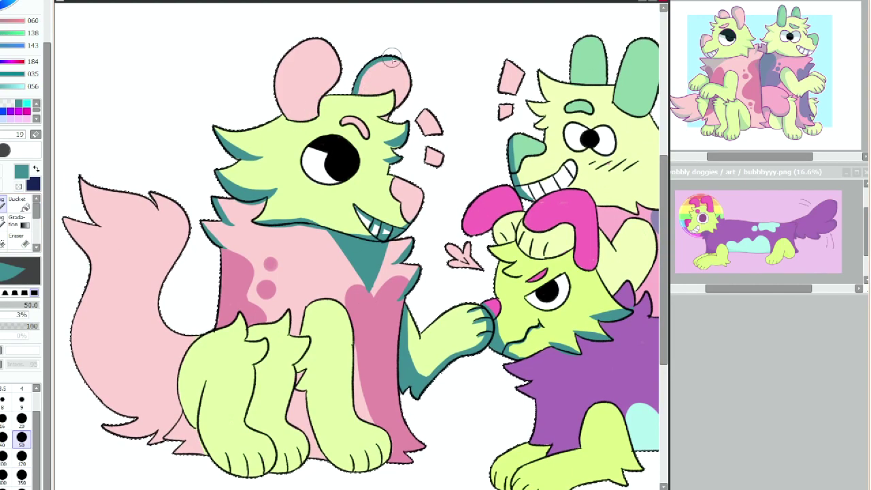
mouse_move(299, 45)
left_mouse_down()
mouse_move(288, 114)
mouse_move(313, 39)
mouse_move(334, 51)
left_mouse_up()
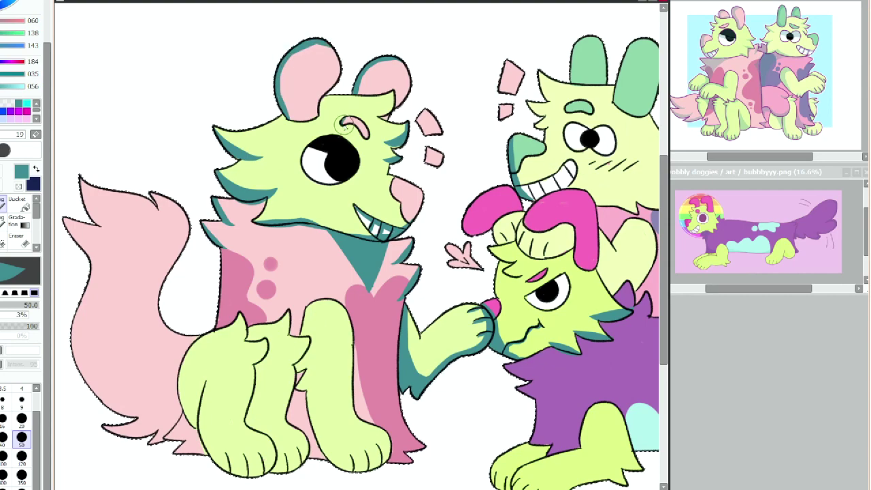
left_click_drag(374, 116, 394, 97)
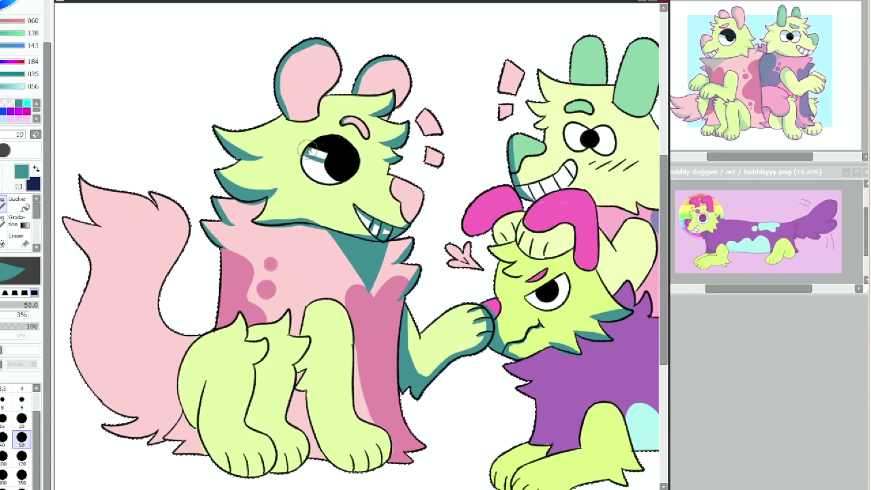
left_click_drag(308, 151, 325, 158)
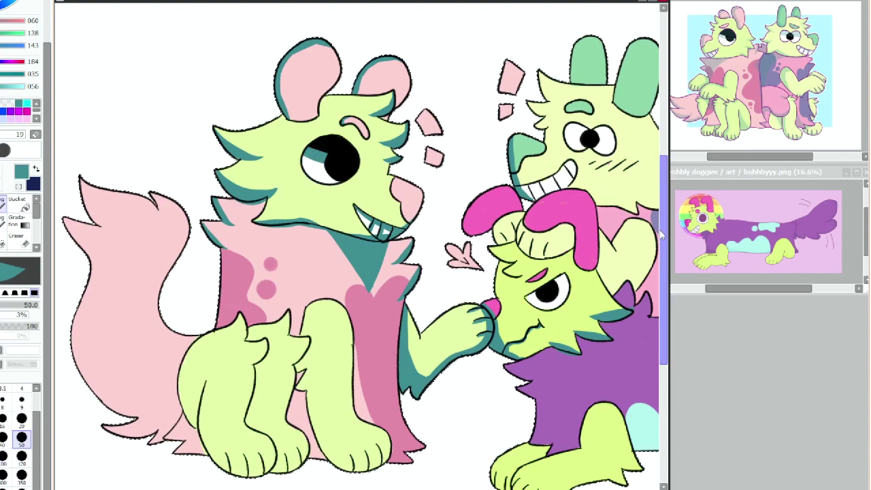
Shade the sitting dog's front and hind legs in teal along the leg fur, rear edges and undersides of the paws.
scroll(308, 255, "down", 2)
mouse_move(306, 255)
left_mouse_down()
mouse_move(302, 280)
mouse_move(313, 300)
mouse_move(299, 311)
mouse_move(302, 338)
mouse_move(315, 310)
left_mouse_up()
mouse_move(309, 334)
left_mouse_down()
mouse_move(313, 363)
mouse_move(310, 340)
mouse_move(331, 410)
mouse_move(395, 401)
mouse_move(360, 415)
mouse_move(388, 390)
mouse_move(379, 407)
mouse_move(339, 409)
mouse_move(373, 419)
mouse_move(349, 419)
mouse_move(349, 404)
mouse_move(380, 403)
left_mouse_up()
Shade the outer edge, tips and base of the sitting dog's tail and the fur hem behind its hind paws in teal.
left_click_drag(354, 488, 335, 488)
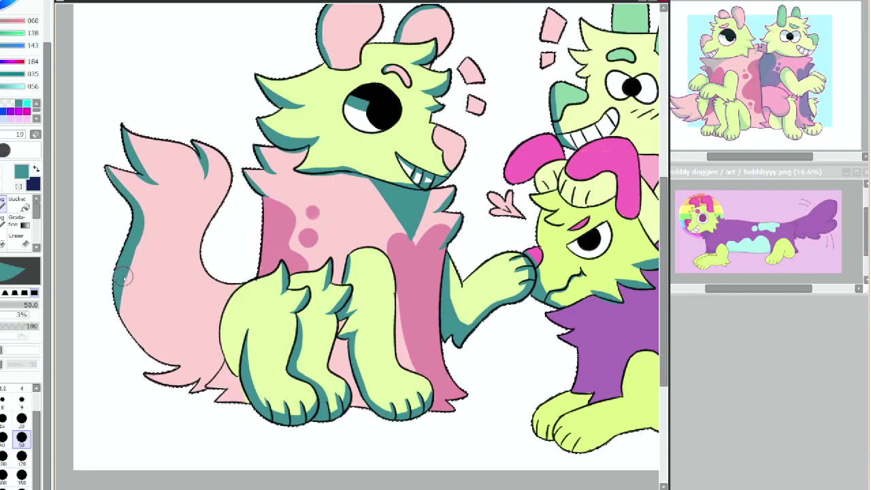
mouse_move(124, 277)
left_mouse_down()
mouse_move(122, 327)
mouse_move(132, 242)
mouse_move(120, 274)
mouse_move(124, 314)
left_mouse_up()
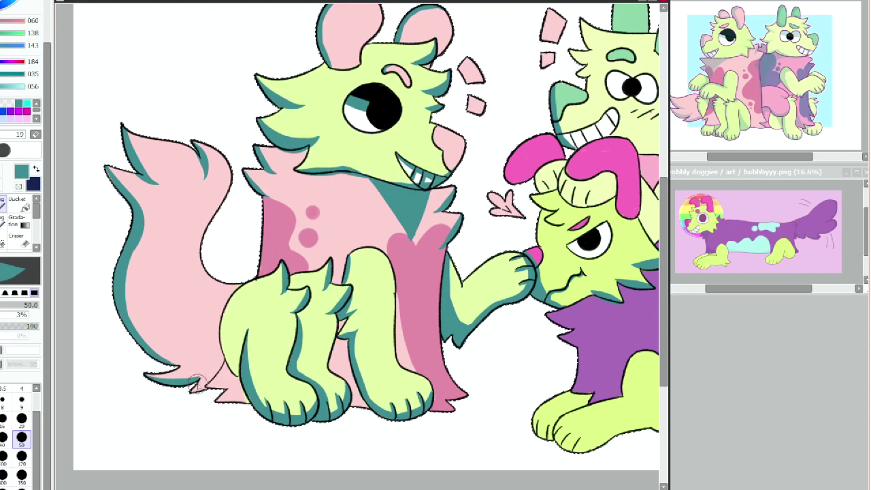
key("minus")
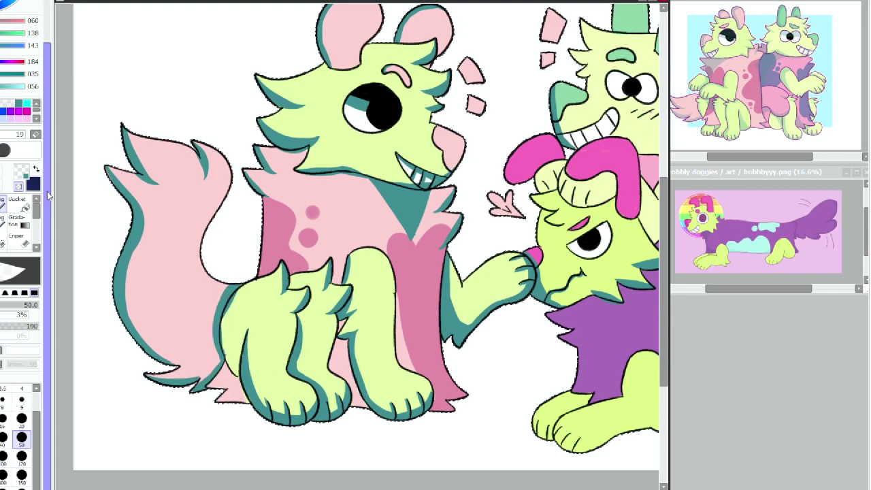
key("minus")
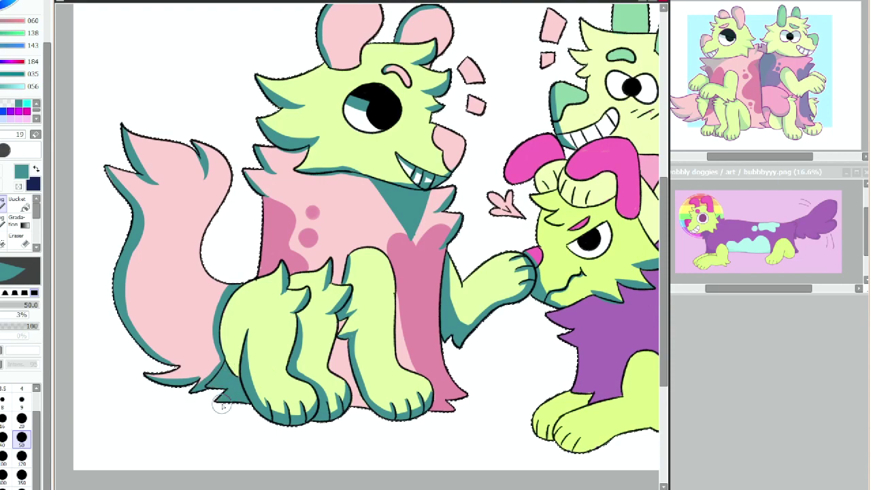
Shade the lower hem of the sitting dog's body and the gap between its hind and front legs in teal.
scroll(292, 269, "right", 2)
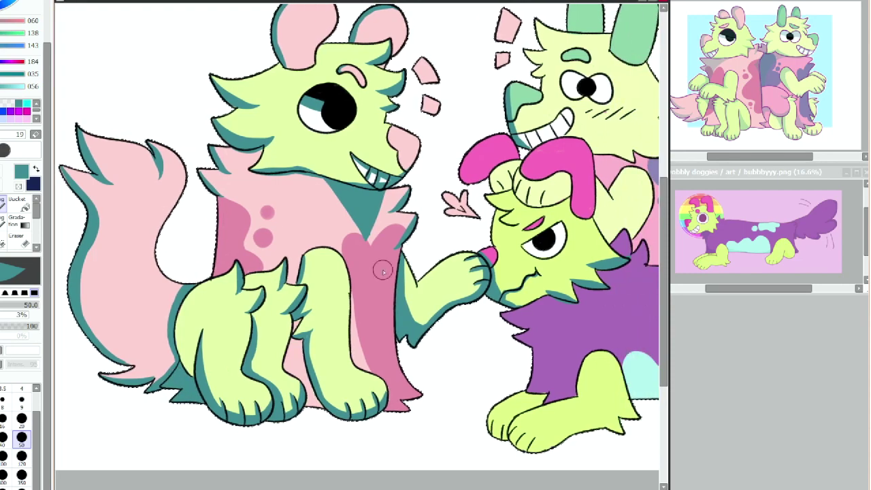
left_click_drag(395, 404, 406, 408)
mouse_move(301, 317)
left_mouse_down()
mouse_move(287, 366)
mouse_move(291, 345)
mouse_move(287, 367)
mouse_move(315, 407)
left_mouse_up()
left_click_drag(295, 334, 299, 342)
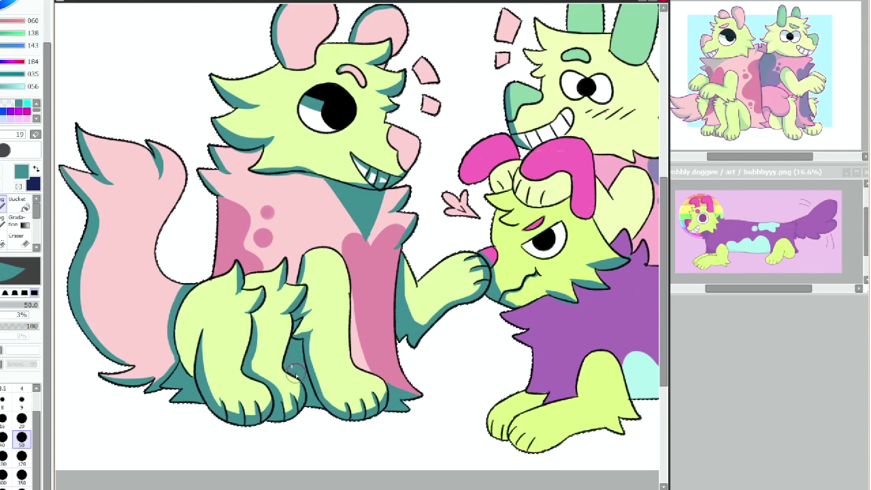
Shade the long dog's brow fur and eye, the chest under its head and its front legs and paws in teal.
left_click_drag(347, 487, 431, 487)
mouse_move(325, 219)
left_mouse_down()
mouse_move(344, 242)
mouse_move(382, 231)
left_mouse_up()
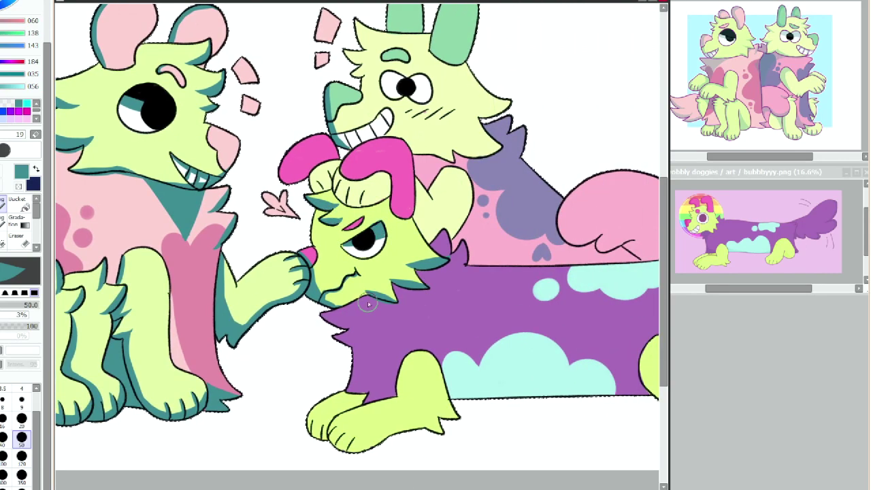
mouse_move(384, 304)
left_mouse_down()
mouse_move(375, 340)
mouse_move(348, 319)
mouse_move(364, 334)
mouse_move(350, 319)
mouse_move(362, 312)
mouse_move(368, 341)
mouse_move(380, 303)
mouse_move(324, 313)
mouse_move(347, 336)
mouse_move(314, 313)
mouse_move(364, 341)
mouse_move(348, 320)
mouse_move(370, 300)
mouse_move(362, 349)
left_mouse_up()
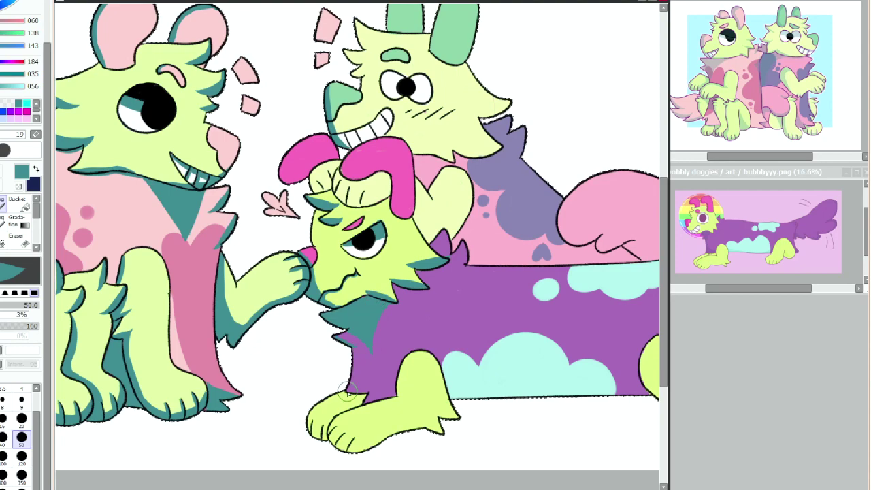
mouse_move(366, 391)
left_mouse_down()
mouse_move(397, 365)
mouse_move(383, 396)
left_mouse_up()
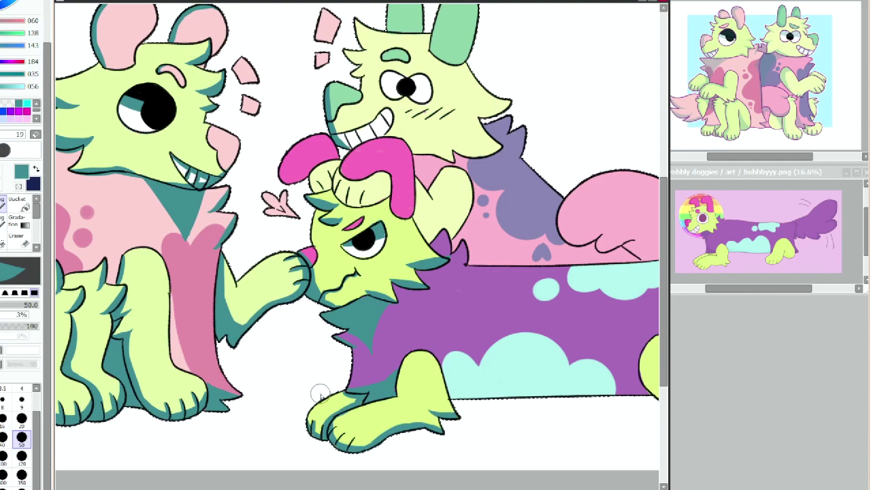
key("a")
key("a")
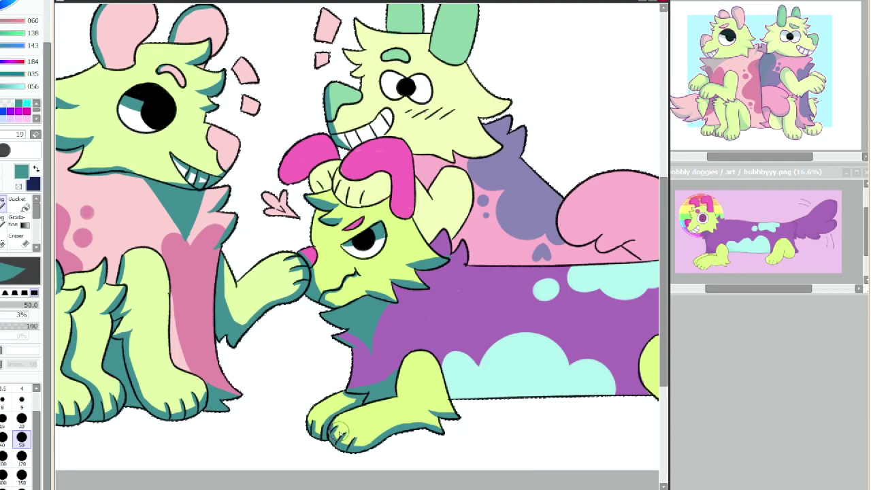
Shade the long dog's belly, hind leg and ears and the green-eared dog's neck fur, arm and tail underside in teal.
left_click_drag(347, 489, 433, 489)
left_click_drag(283, 385, 430, 365)
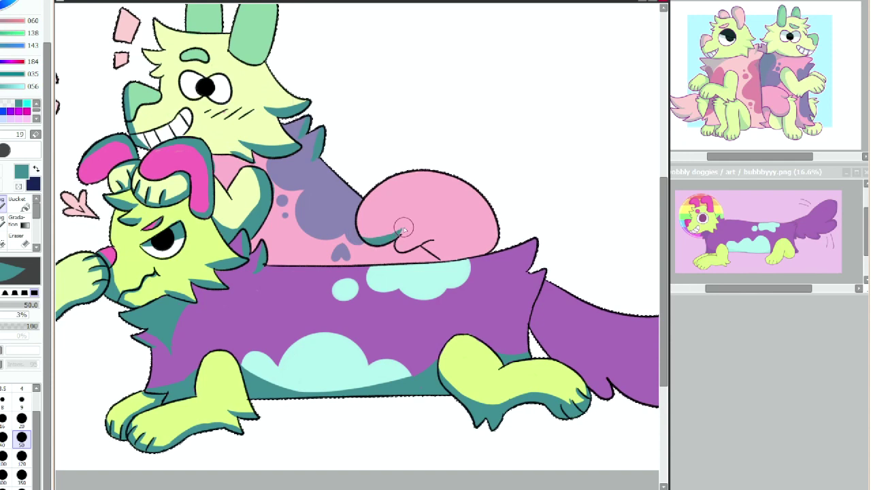
mouse_move(403, 227)
left_mouse_down()
mouse_move(409, 249)
mouse_move(437, 245)
left_mouse_up()
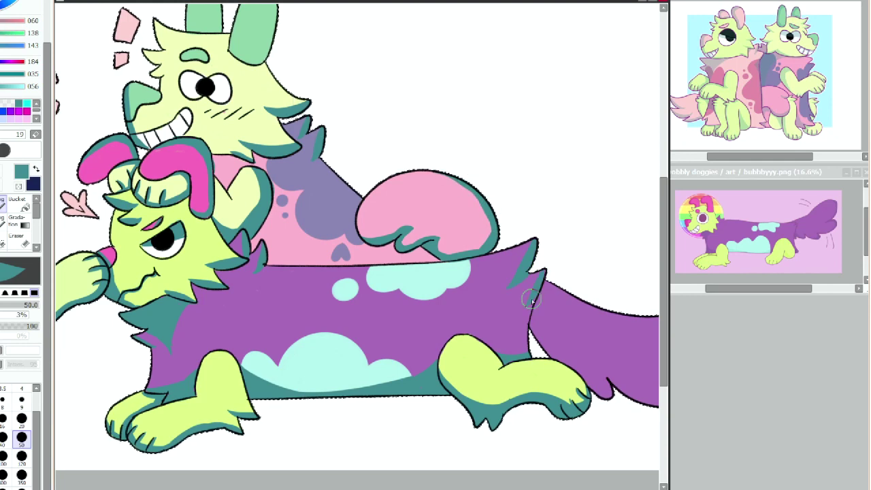
Shade the long dog's rump edge and the base and underside of its purple tail in teal.
left_click_drag(419, 487, 499, 487)
mouse_move(364, 283)
left_mouse_down()
mouse_move(355, 313)
mouse_move(370, 346)
mouse_move(432, 392)
mouse_move(427, 383)
mouse_move(424, 398)
mouse_move(514, 377)
left_mouse_up()
mouse_move(480, 354)
left_mouse_down()
mouse_move(514, 364)
mouse_move(603, 317)
mouse_move(587, 285)
left_mouse_up()
Shade the green-eared dog's body in teal behind its arm and along the edge resting on the long dog's back.
left_click_drag(499, 487, 380, 487)
mouse_move(358, 200)
left_mouse_down()
mouse_move(376, 257)
mouse_move(412, 260)
mouse_move(388, 254)
left_mouse_up()
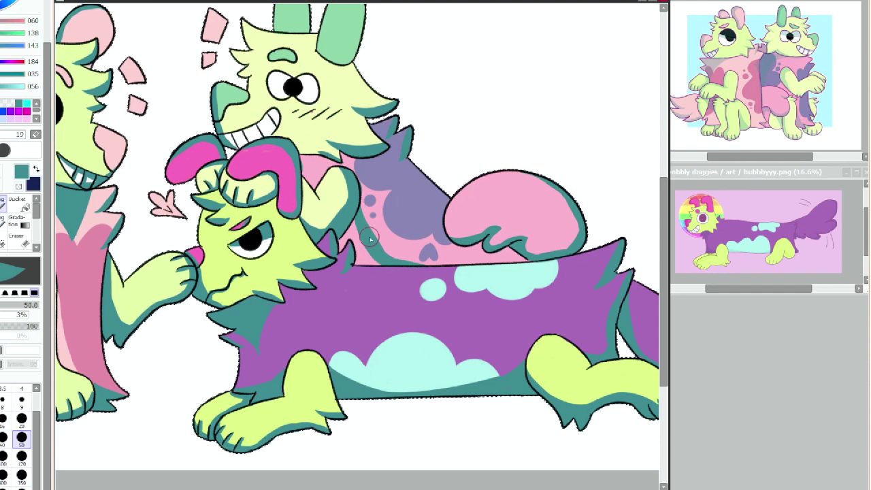
mouse_move(354, 231)
left_mouse_down()
mouse_move(340, 248)
mouse_move(355, 241)
mouse_move(355, 264)
mouse_move(373, 263)
mouse_move(359, 257)
mouse_move(356, 234)
mouse_move(374, 256)
left_mouse_up()
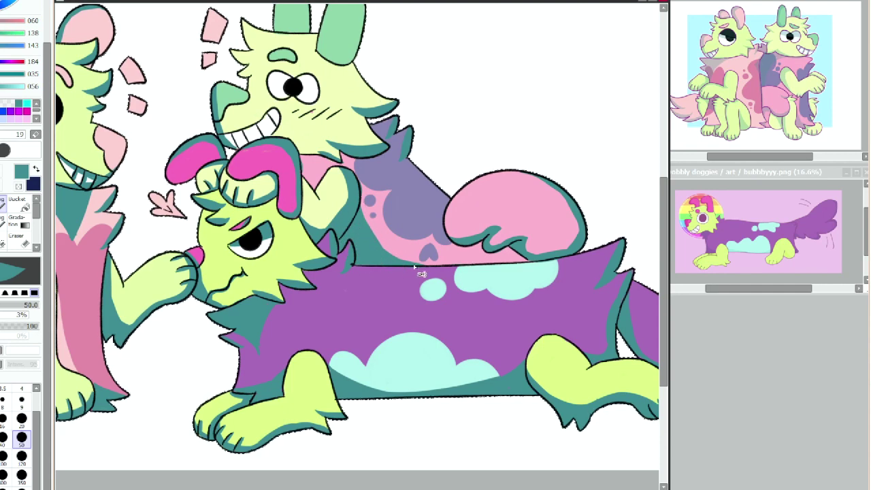
mouse_move(425, 269)
left_mouse_down()
mouse_move(534, 259)
mouse_move(513, 257)
left_mouse_up()
Shade the upper eye whites and the lower and side edges of the green-eared dog's ears in teal.
left_click_drag(663, 216, 664, 202)
left_click_drag(299, 119, 313, 117)
left_click_drag(271, 118, 289, 116)
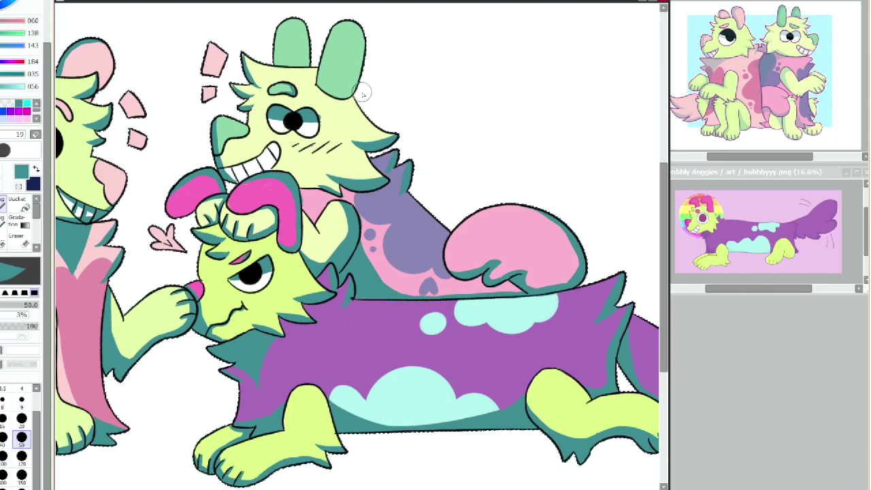
left_click_drag(339, 97, 365, 29)
mouse_move(295, 67)
left_mouse_down()
mouse_move(316, 53)
mouse_move(301, 64)
mouse_move(311, 30)
left_mouse_up()
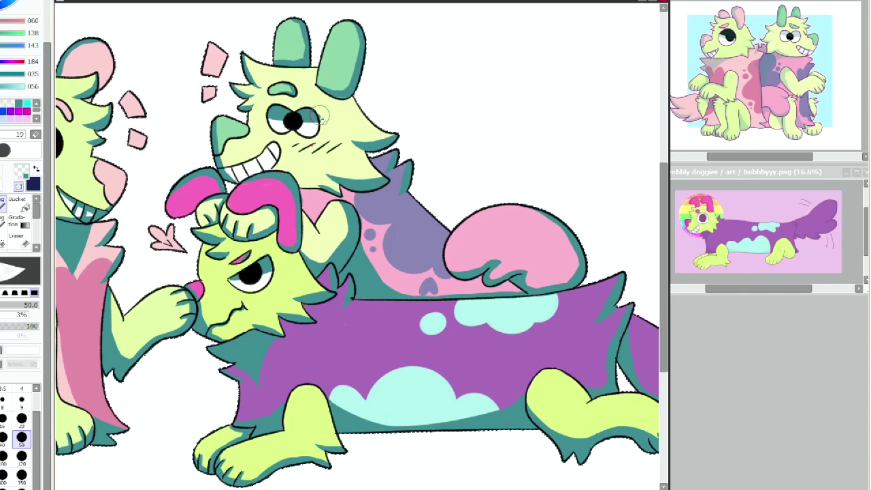
Clean up the green-eared dog's eye shading with the transparent colour and shade the upper part of its teeth in teal.
left_click(19, 185)
left_click(19, 187)
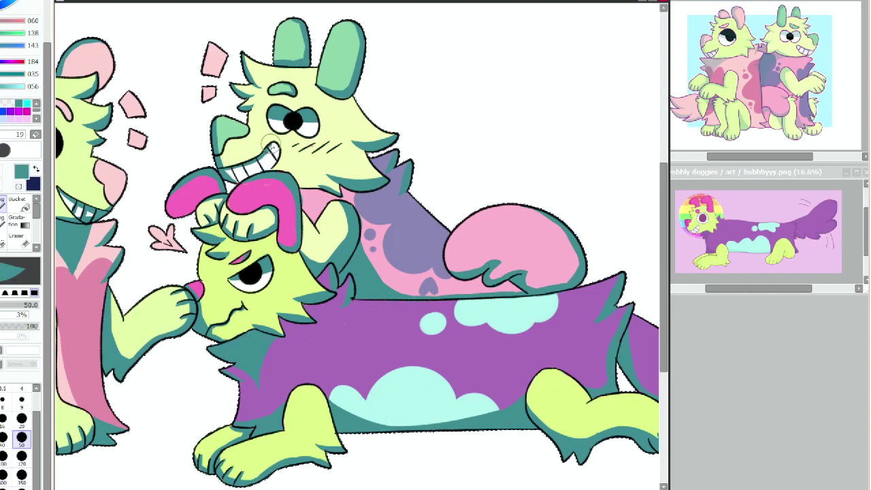
left_click_drag(273, 147, 233, 170)
Choose bright cyan and paint thin rim highlights along the sitting dog's ears, head fur, nose, chest fur, front edge and outstretched arm.
key("Home")
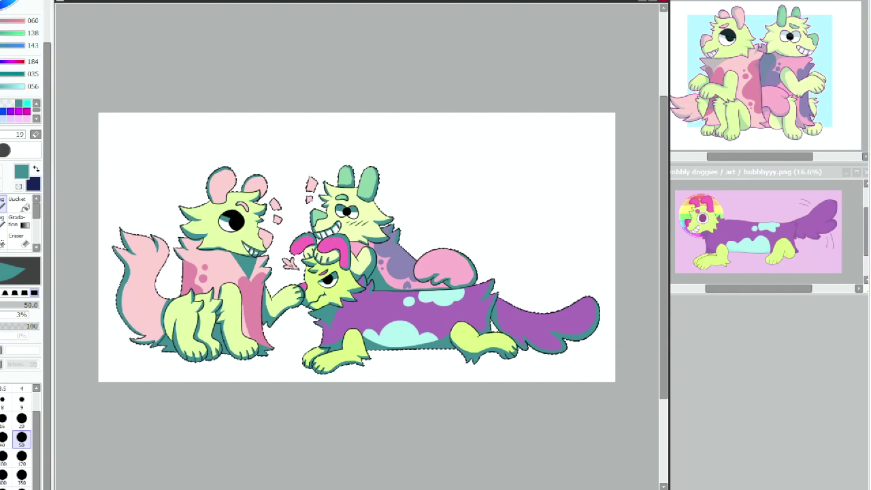
left_click(27, 104)
key("Page_Up")
key("Page_Up")
key("Page_Up")
left_click_drag(286, 489, 234, 489)
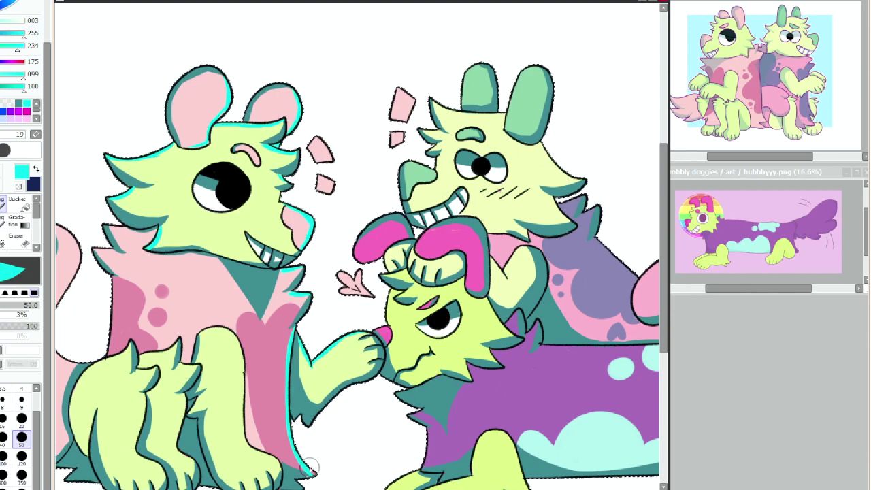
Paint cyan rim highlights along the sitting dog's legs and the inner edge, top and tips of its tail.
key("Left")
key("Left")
key("Left")
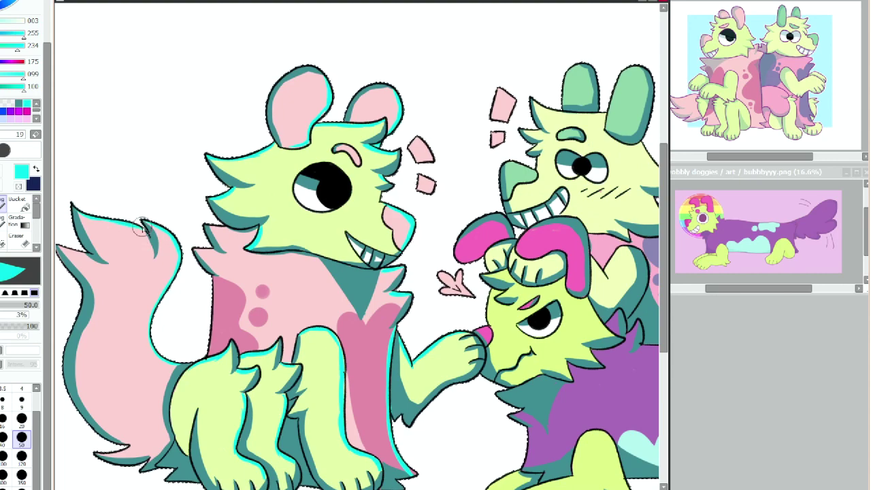
left_click_drag(65, 245, 146, 245)
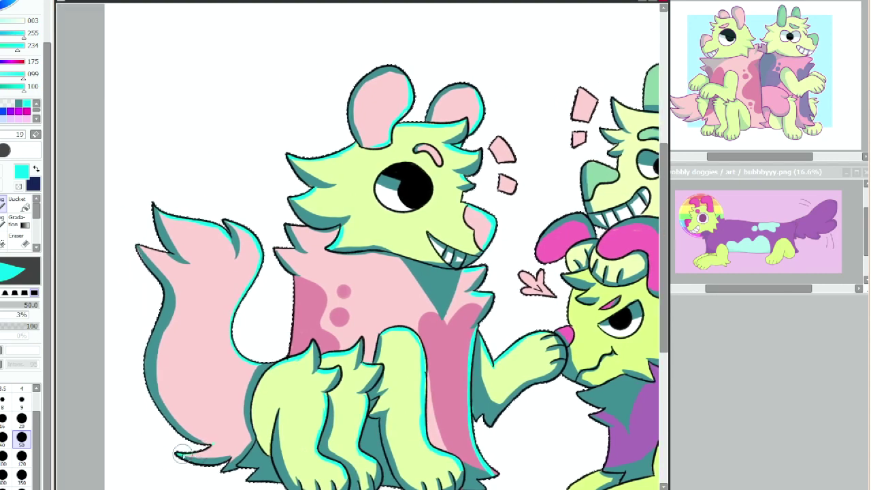
left_click_drag(178, 454, 205, 448)
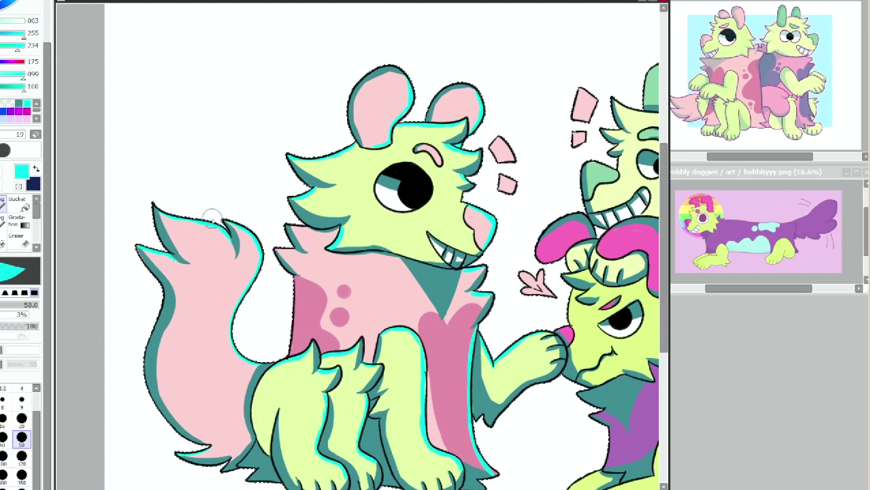
Sample the teal shadow colour and shade the back edge of the sitting dog's torso between its tail and neck fur.
mouse_move(211, 213)
left_mouse_down()
mouse_move(131, 213)
mouse_move(140, 214)
left_mouse_up()
right_click(82, 319)
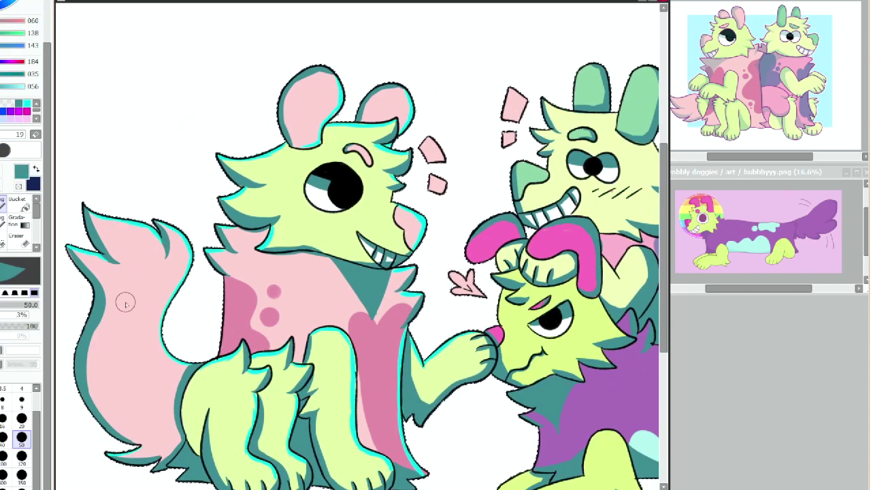
left_click_drag(225, 336, 230, 289)
Paint a cyan rim highlight along the outer edge of the long dog's far ear and trim it with the transparent colour.
left_click(26, 104)
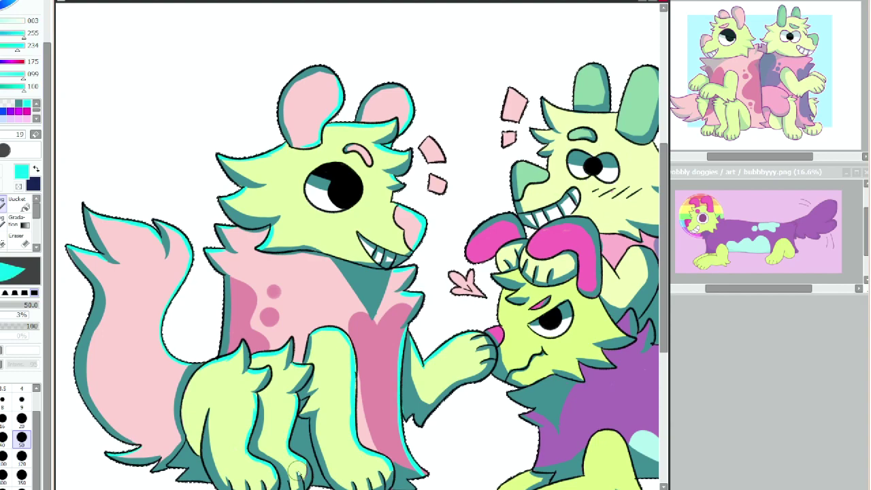
left_click_drag(279, 488, 368, 488)
mouse_move(265, 263)
left_mouse_down()
mouse_move(298, 211)
mouse_move(286, 266)
mouse_move(293, 223)
left_mouse_up()
key("minus")
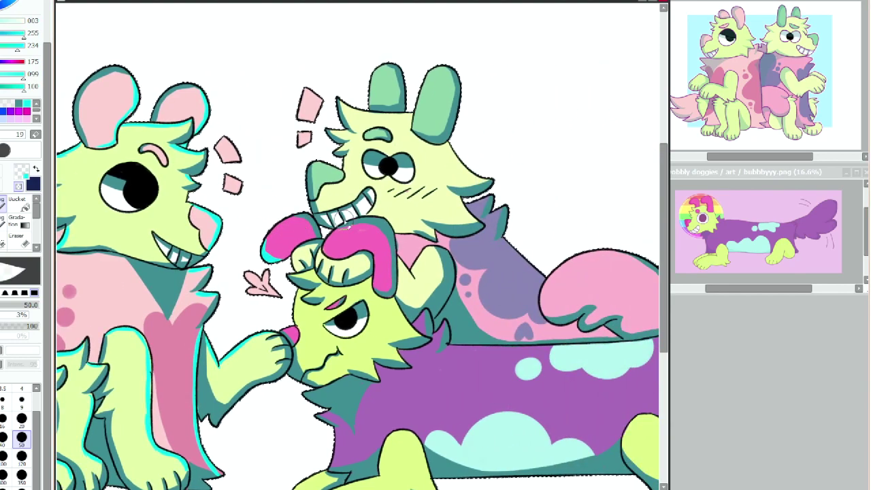
left_click(19, 187)
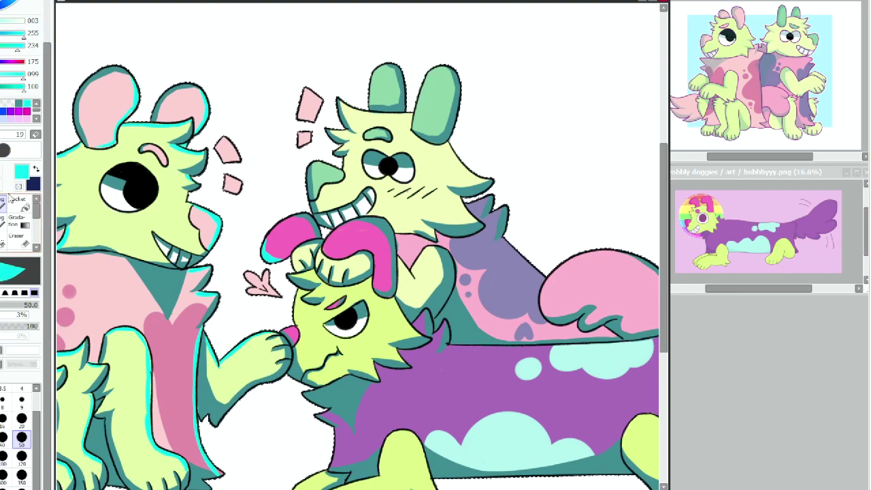
left_click_drag(266, 262, 291, 216)
left_click(18, 187)
mouse_move(265, 248)
left_mouse_down()
mouse_move(286, 258)
mouse_move(262, 243)
mouse_move(300, 215)
left_mouse_up()
left_click(18, 187)
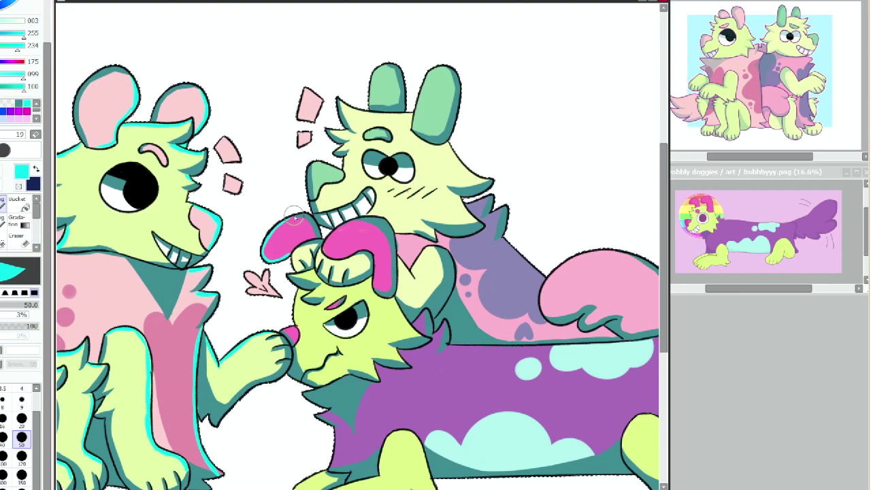
Highlight the long dog's forehead edge and nose in cyan, touch up its tuft in teal, and add cyan to the sitting dog's eyebrow.
mouse_move(289, 274)
left_mouse_down()
mouse_move(304, 273)
mouse_move(295, 326)
left_mouse_up()
left_click(18, 103)
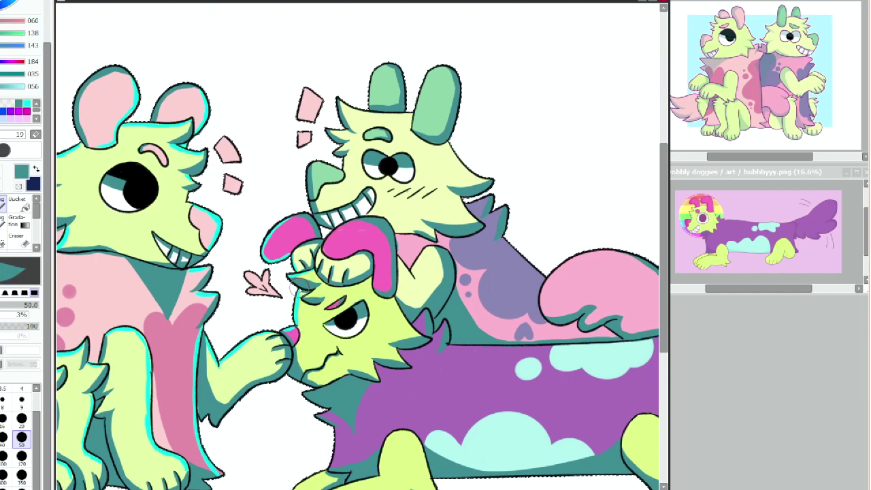
left_click(97, 151, "alt")
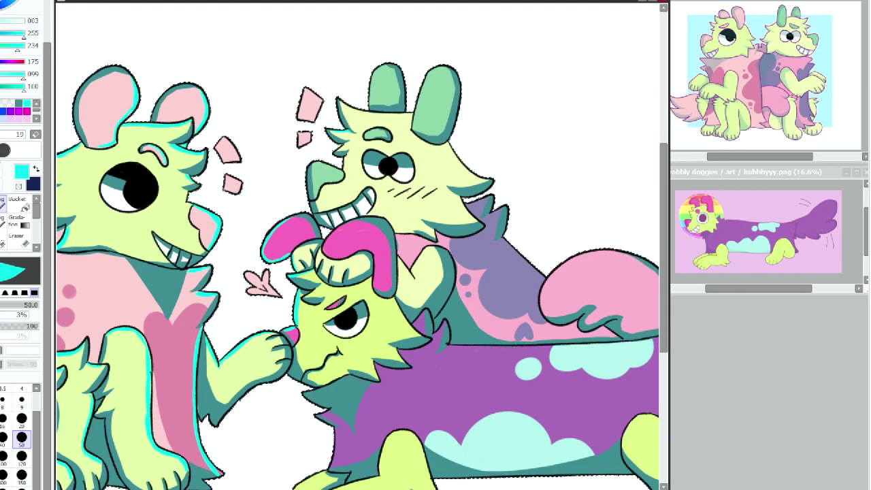
Touch up the grinning dog's snout in sampled teal and add cyan rim highlights to its nose, head and neck fur.
key("minus")
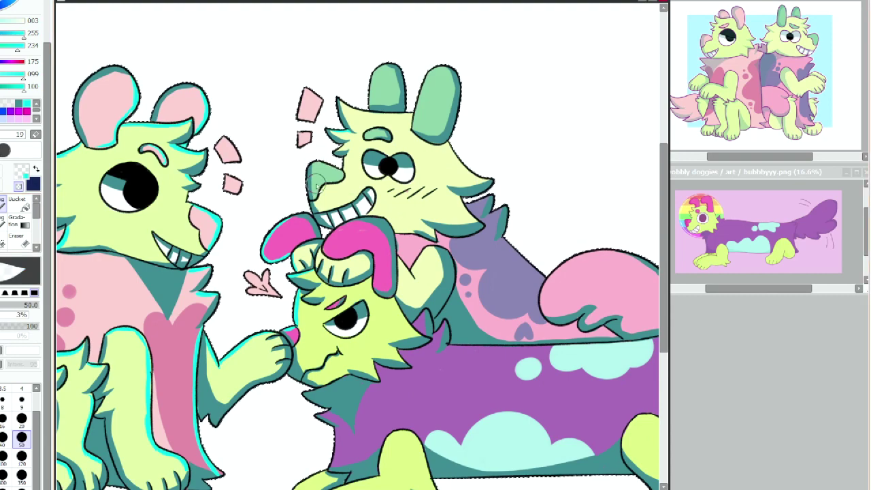
left_click(326, 207, "alt")
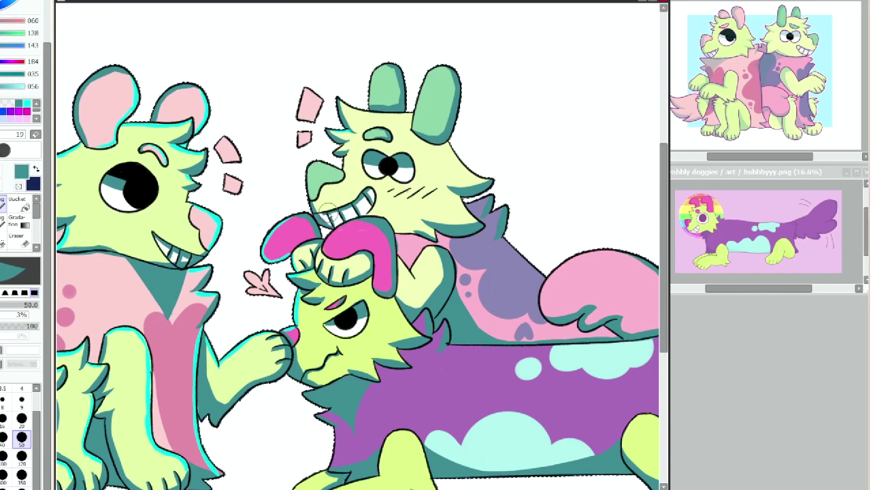
left_click(27, 104)
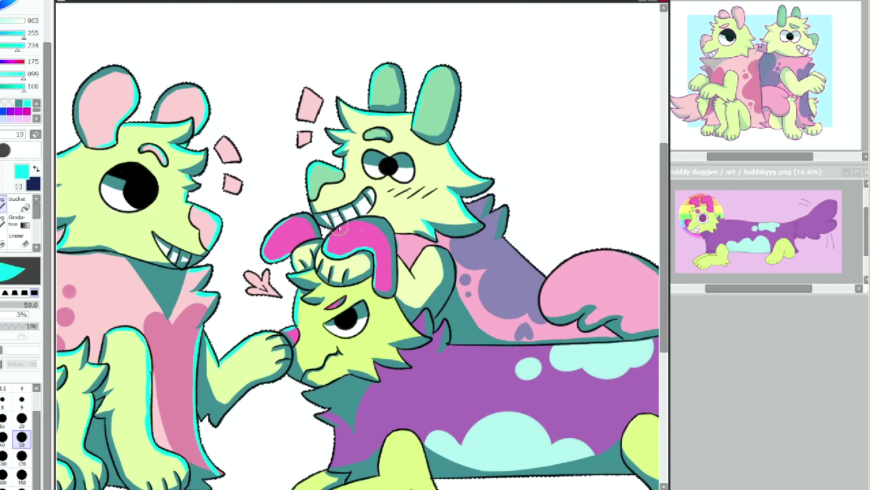
Paint cyan rim highlights along the long dog's chest, front paws, front leg and the fur tuft behind its neck.
scroll(370, 248, "down", 3)
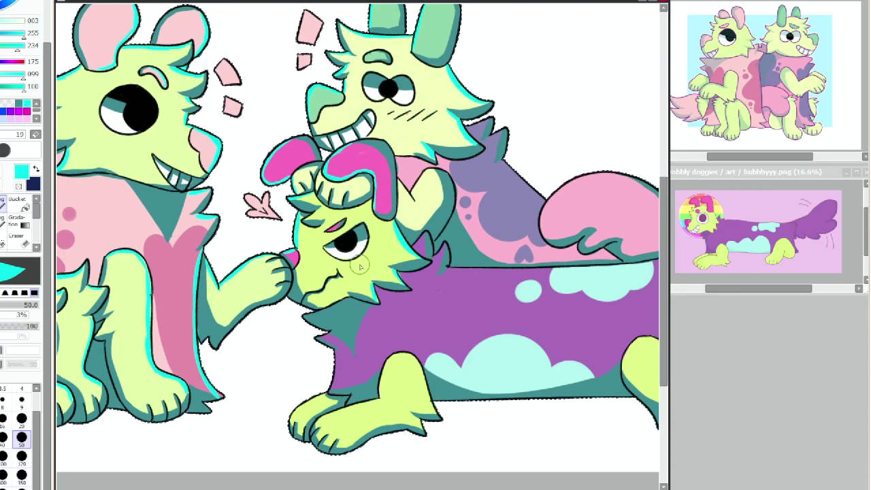
mouse_move(321, 335)
left_mouse_down()
mouse_move(336, 355)
mouse_move(333, 389)
left_mouse_up()
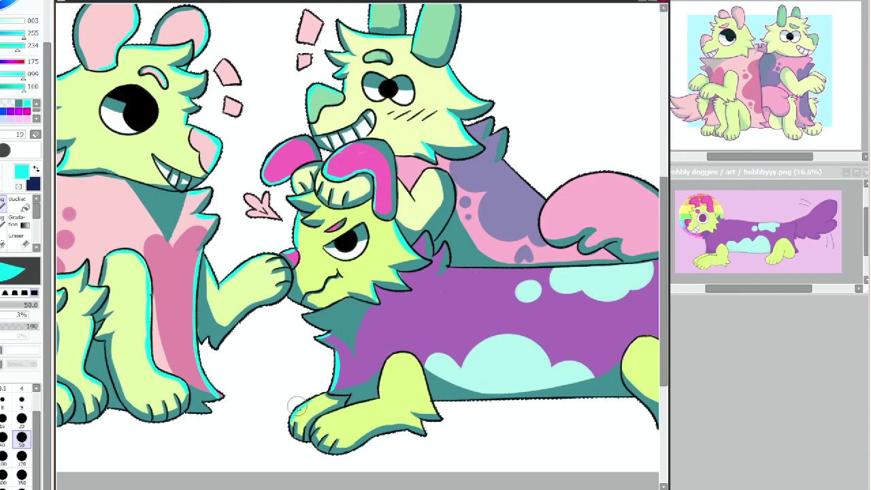
mouse_move(295, 420)
left_mouse_down()
mouse_move(368, 386)
mouse_move(315, 423)
mouse_move(378, 398)
left_mouse_up()
left_click_drag(380, 398, 396, 356)
mouse_move(419, 243)
left_mouse_down()
mouse_move(428, 234)
mouse_move(436, 255)
left_mouse_up()
Paint cyan rim highlights along the long dog's back and the grinning dog's purple ruff, back and fluffy pink tail.
key("Right")
key("Right")
key("Right")
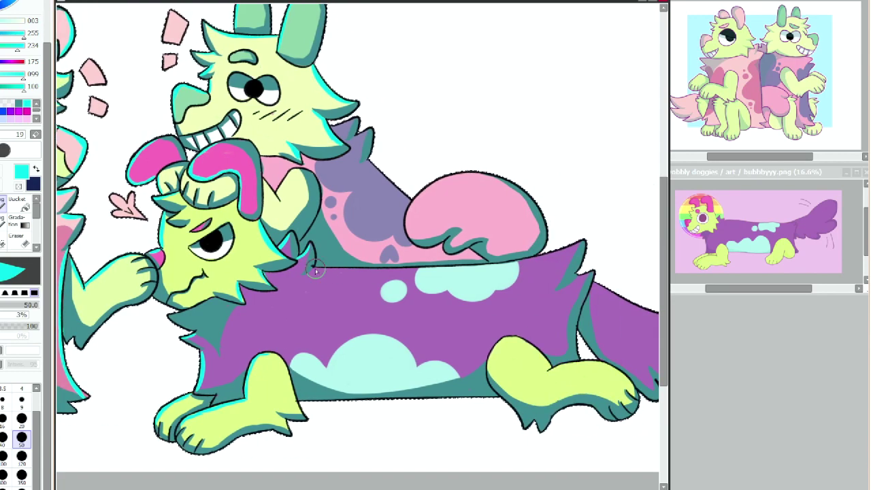
mouse_move(315, 267)
left_mouse_down()
mouse_move(416, 269)
mouse_move(534, 257)
mouse_move(585, 242)
left_mouse_up()
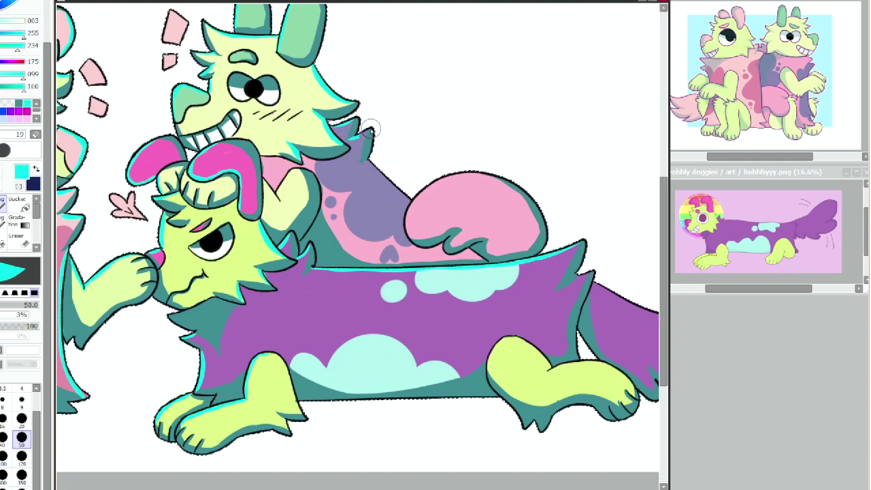
left_click_drag(353, 142, 371, 129)
mouse_move(368, 161)
left_mouse_down()
mouse_move(413, 206)
mouse_move(411, 232)
mouse_move(434, 178)
left_mouse_up()
Recolour the surprise marks beside the two upper heads pale cream and the small puff mark white.
mouse_move(407, 488)
left_mouse_down()
mouse_move(299, 488)
mouse_move(309, 488)
left_mouse_up()
scroll(232, 28, "down", 2)
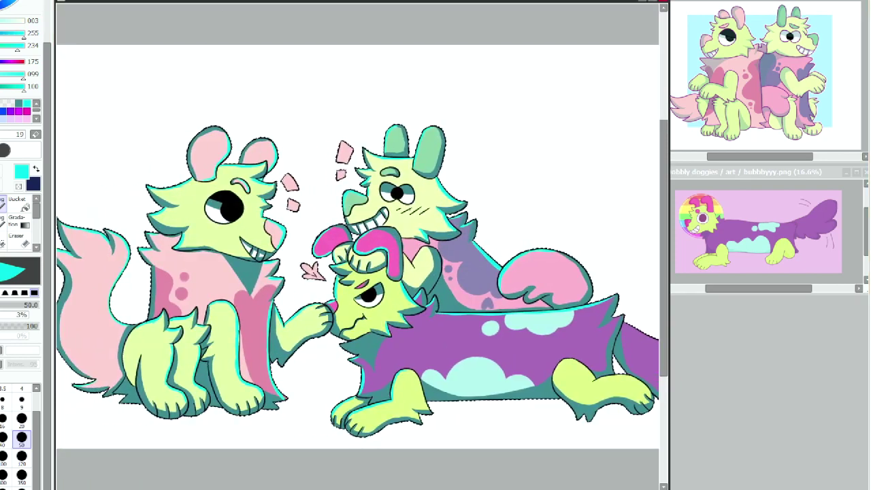
left_click(1, 118)
left_click_drag(288, 178, 293, 206)
left_click_drag(345, 147, 341, 175)
right_click(308, 264)
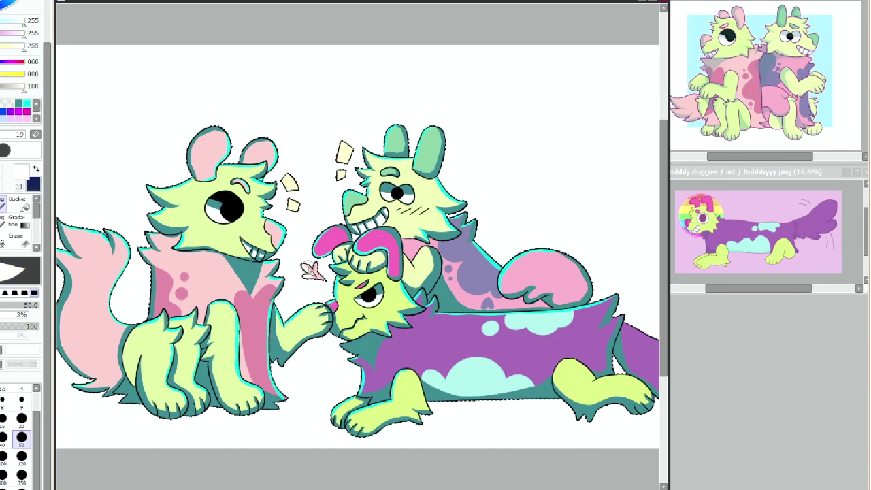
Shade the edges of the surprise marks and puff mark in teal and add cyan highlights to them.
left_click(18, 103)
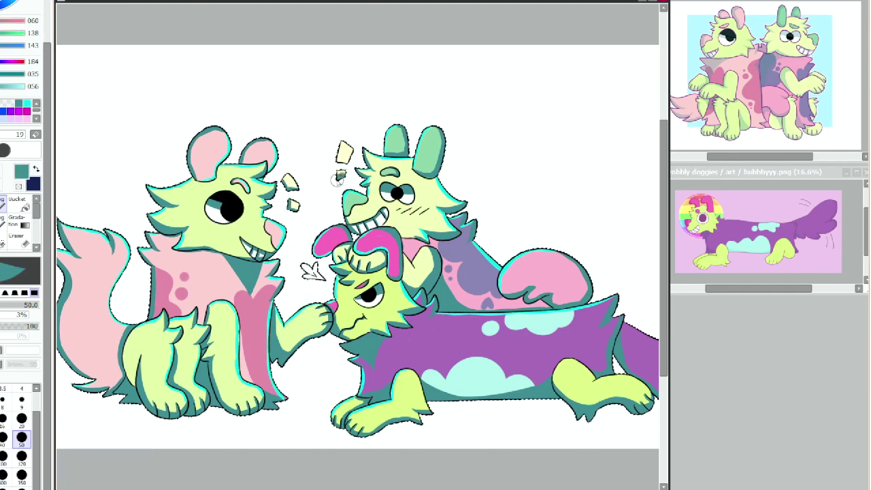
left_click_drag(339, 160, 351, 162)
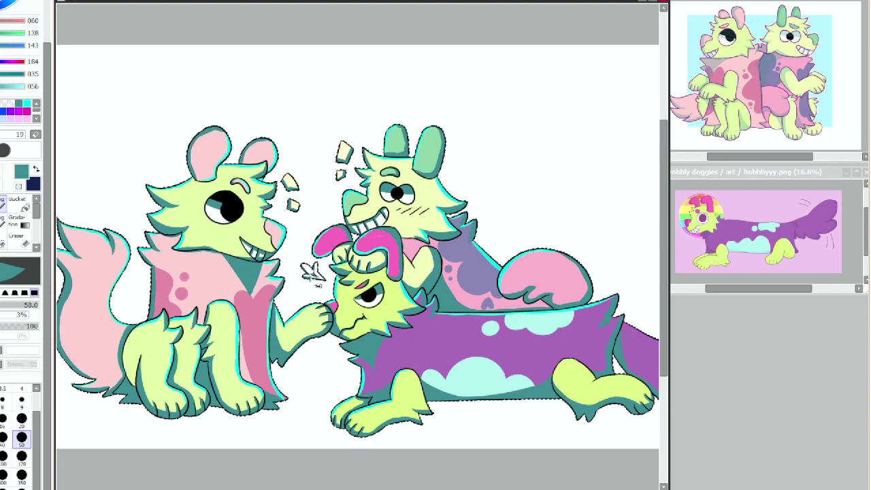
left_click(225, 2)
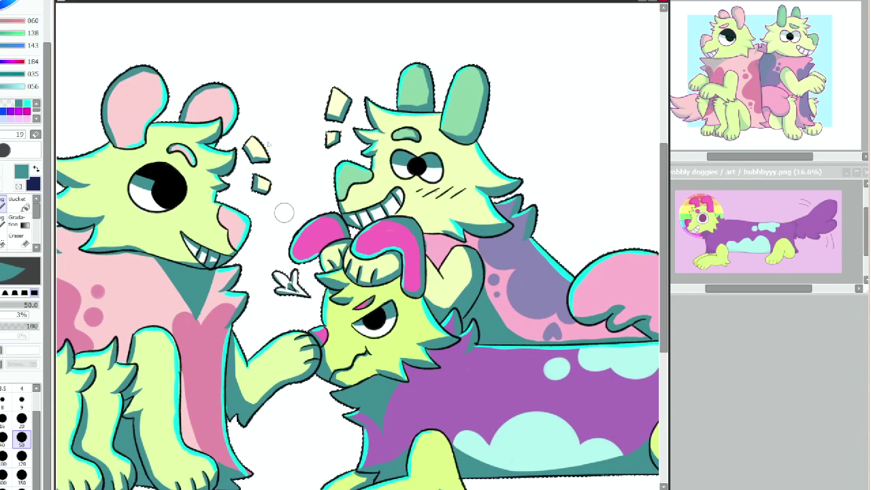
key("Page_Down")
left_click(27, 103)
key("Page_Up")
left_click_drag(253, 138, 265, 153)
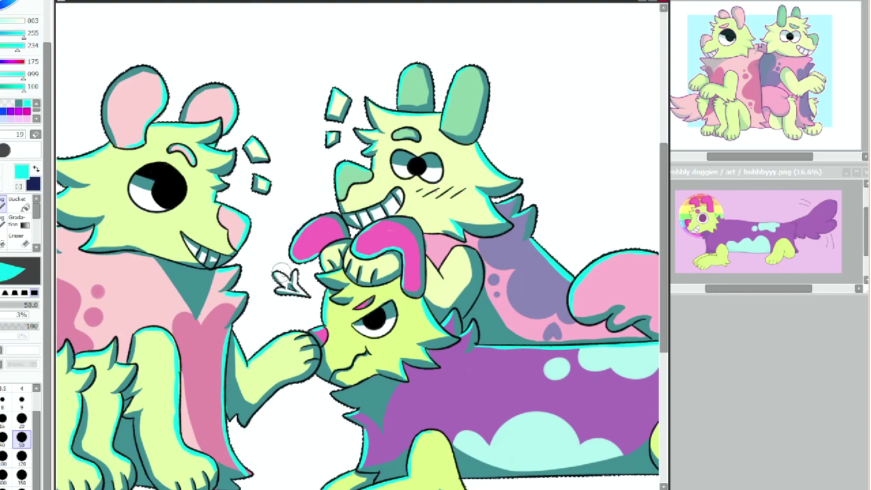
Adjust the teal shading on all three dogs to a soft, muted purple-grey shadow tone.
key("ctrl+minus")
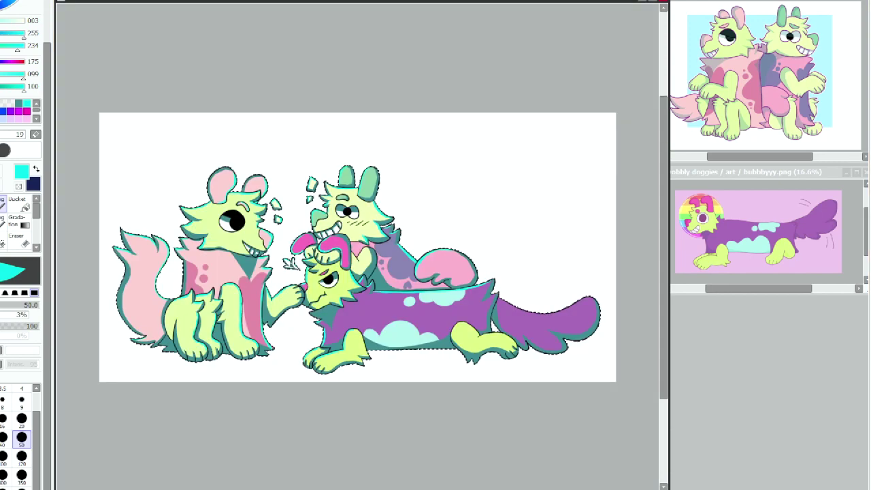
key("ctrl+u")
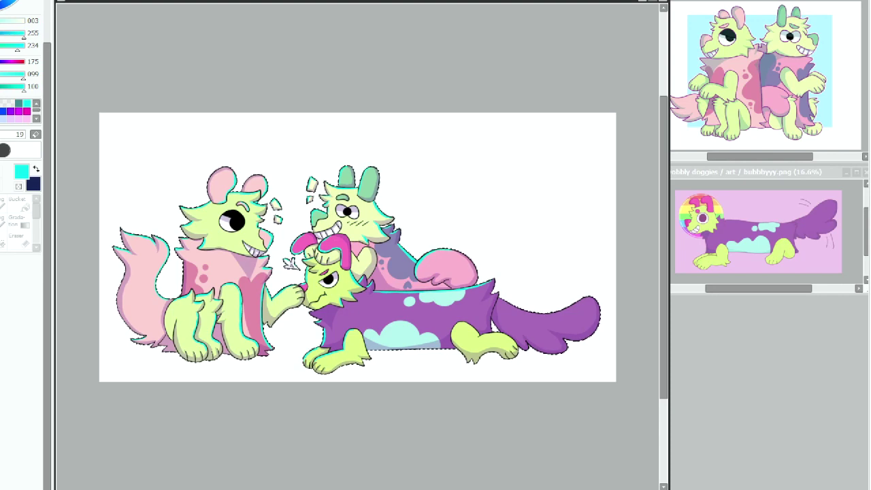
left_click(99, 42)
scroll(358, 246, "up", 2)
scroll(357, 247, "down", 2)
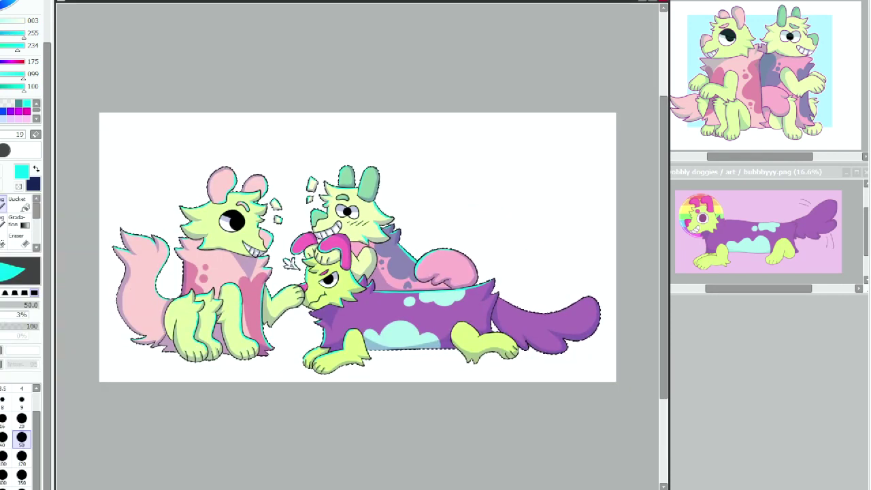
Recolour the black line art of the three dogs to a muted purple.
scroll(357, 247, "up", 1)
key("ctrl+u")
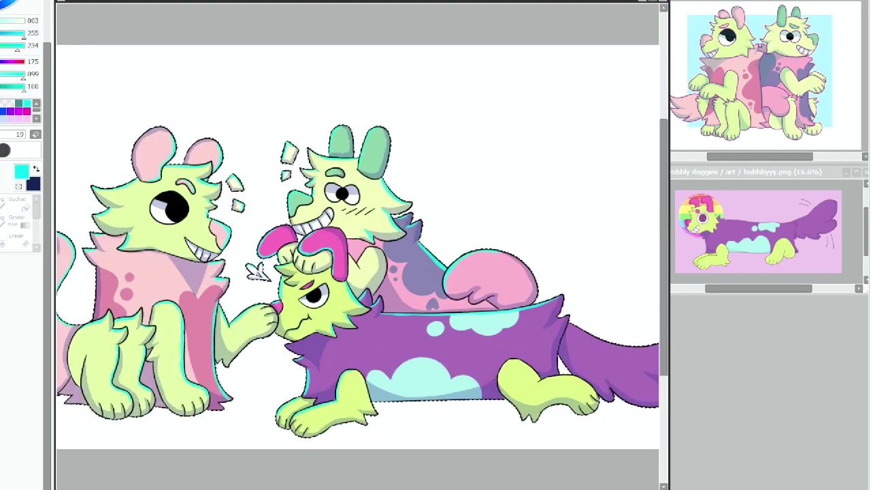
mouse_move(87, 12)
left_mouse_down()
mouse_move(122, 9)
mouse_move(106, 12)
left_mouse_up()
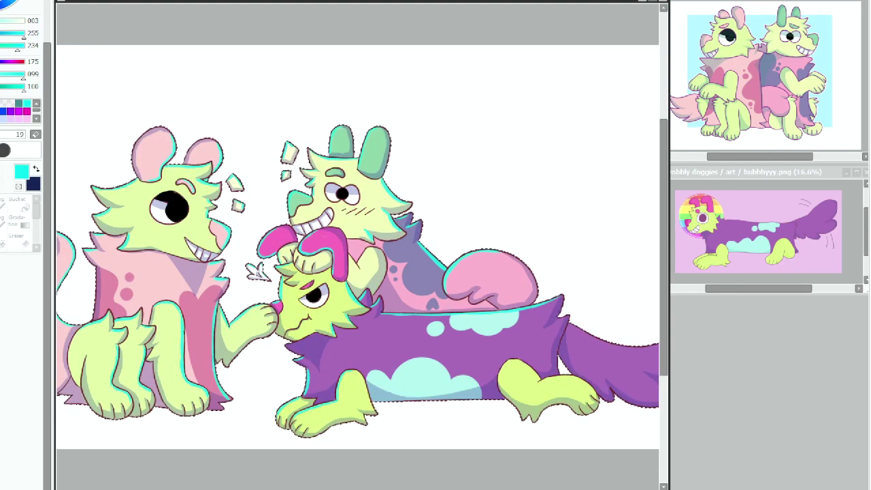
scroll(358, 247, "up", 2)
scroll(357, 247, "down", 2)
scroll(357, 246, "up", 3)
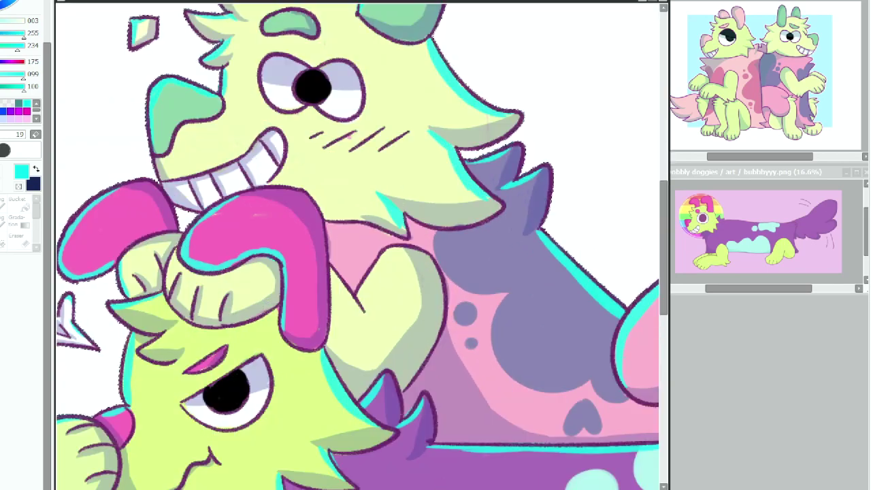
key("minus")
key("minus")
key("plus")
key("plus")
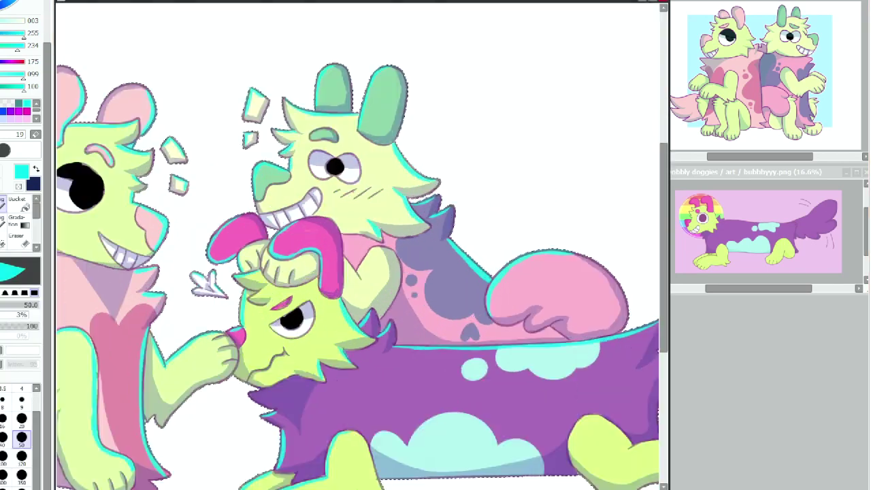
Clean up the grinning dog's neck fur in its sampled pale yellow and repaint the dogs' pupils solid black.
right_click(319, 200)
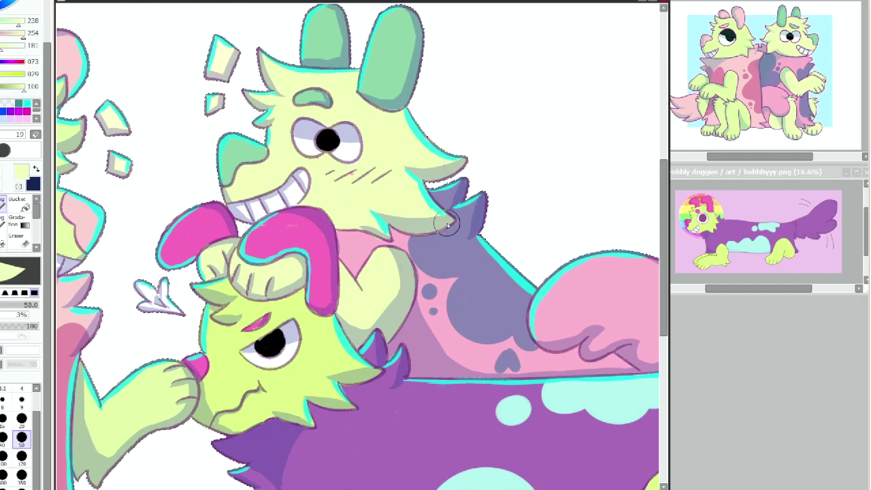
right_click(433, 240)
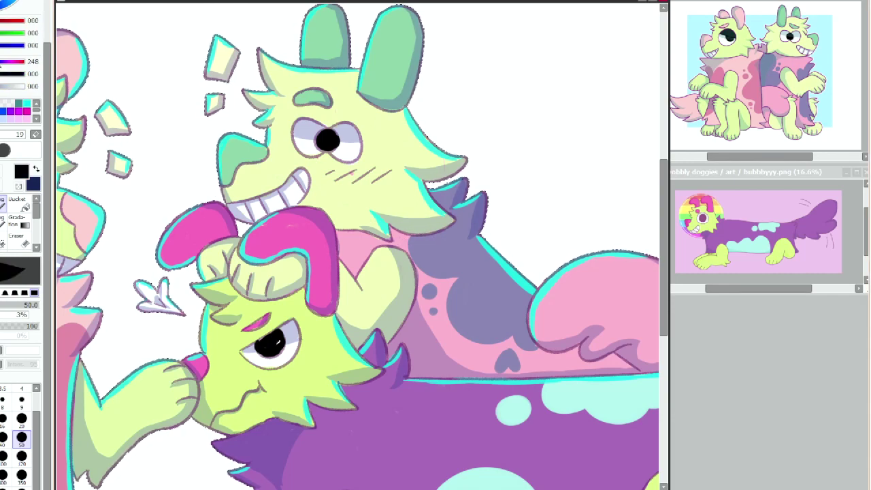
left_click(267, 348, "alt")
left_click_drag(267, 348, 276, 353)
left_click_drag(329, 140, 322, 148)
left_click_drag(331, 488, 255, 488)
mouse_move(229, 156)
left_mouse_down()
mouse_move(236, 177)
mouse_move(214, 192)
left_mouse_up()
mouse_move(174, 147)
left_mouse_down()
mouse_move(202, 139)
mouse_move(184, 154)
mouse_move(209, 190)
left_mouse_up()
Copy the whole artwork, paste it as a new layer and check the result up close.
key("ctrl+0")
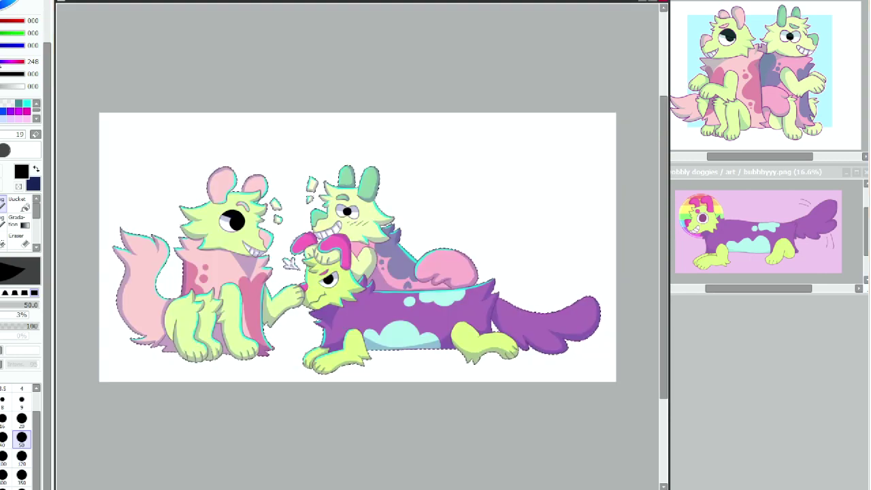
mouse_move(97, 142)
left_mouse_down()
mouse_move(365, 303)
mouse_move(614, 384)
left_mouse_up()
key("ctrl+c")
key("ctrl+v")
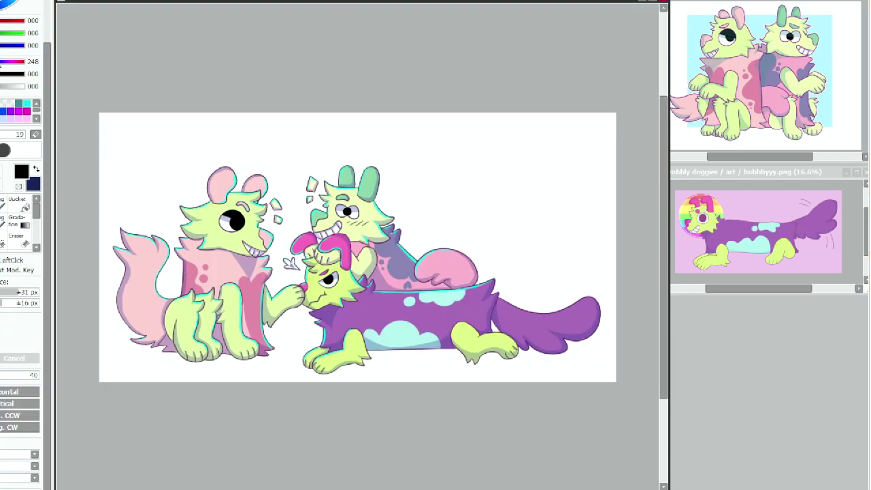
key("ctrl+t")
scroll(357, 247, "up", 4)
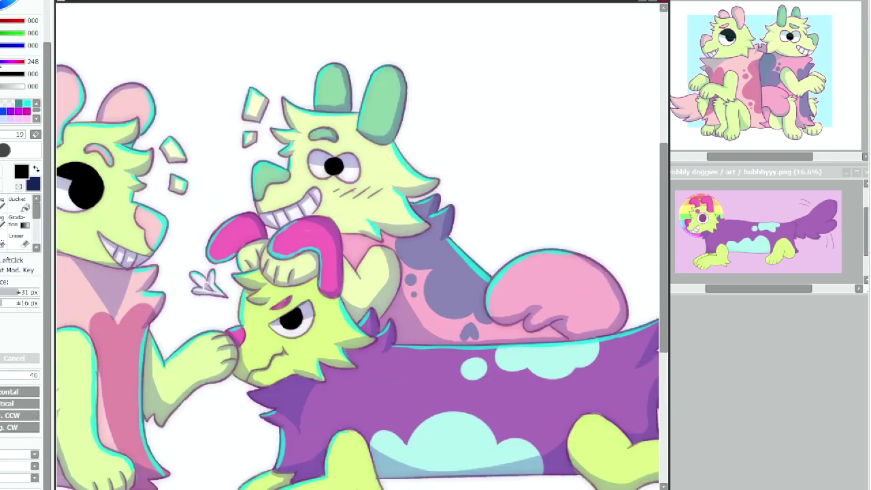
scroll(357, 247, "down", 4)
Select the background around the dogs, invert the selection to their silhouettes and fill it with white behind them.
key("w")
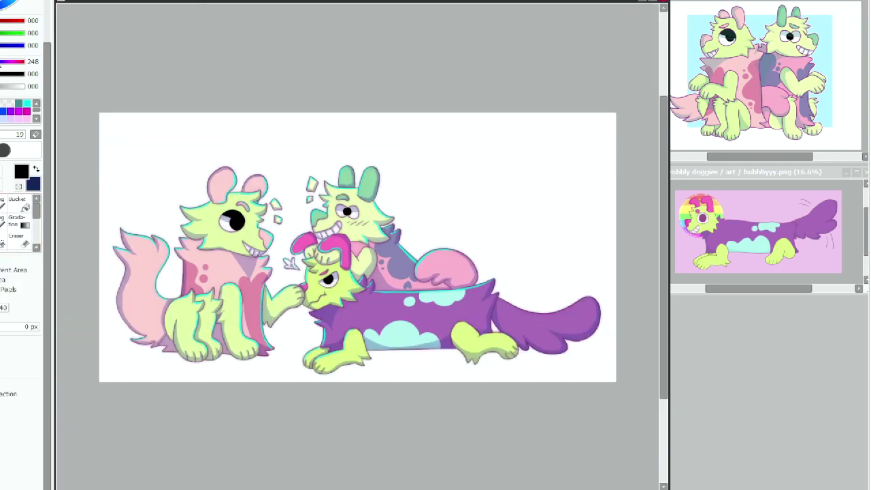
left_click(154, 169)
key("ctrl+z")
left_click(167, 181)
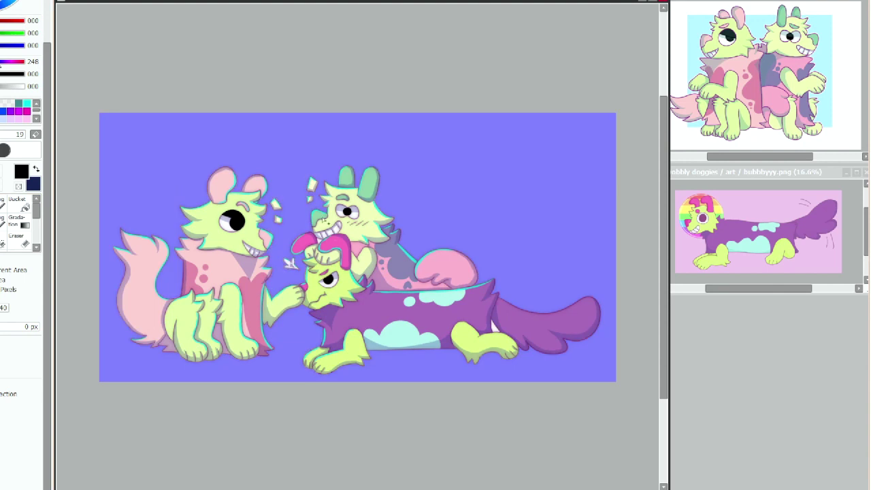
key("ctrl+shift+i")
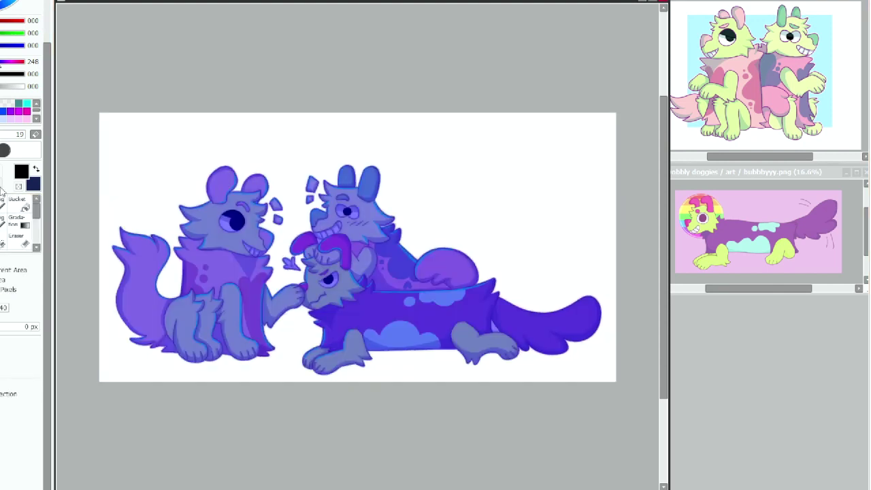
left_click(17, 198)
key("ctrl+t")
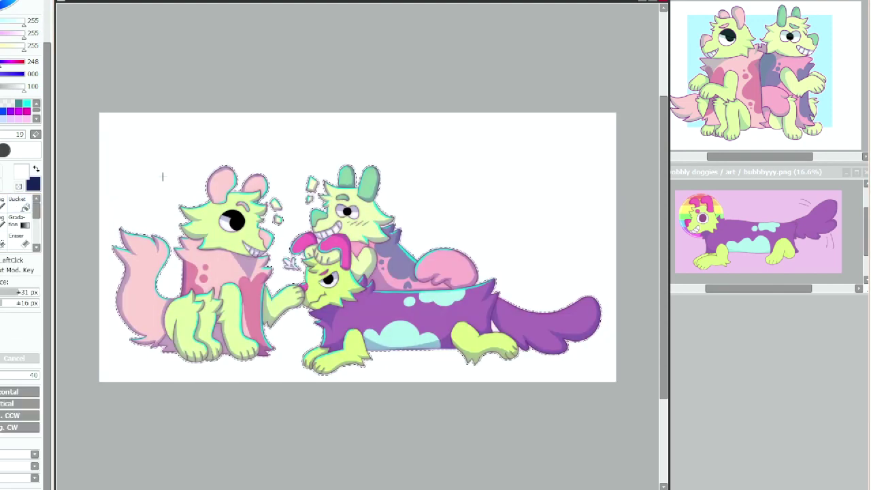
Select a large rectangle behind the three dogs and fill it with pale cyan.
left_click_drag(498, 339, 499, 336)
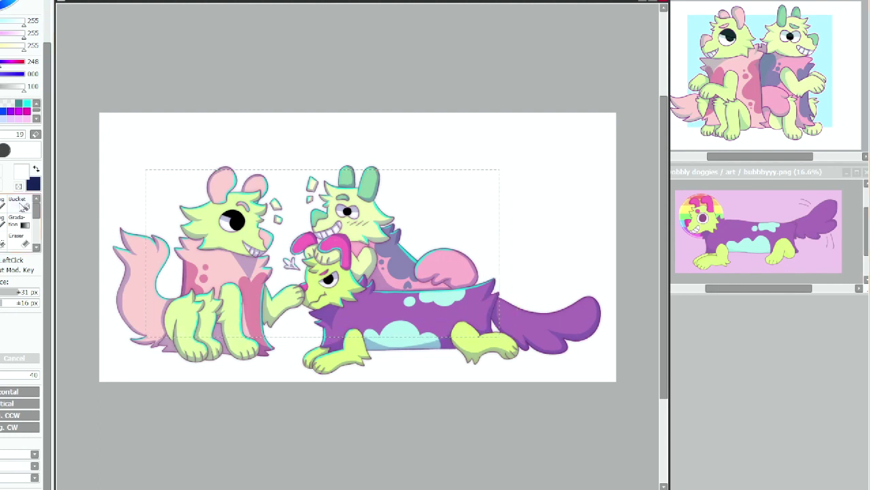
left_click(17, 201)
left_click(2, 119)
left_click(161, 199)
Select an overlapping rectangle behind the long dog's body and fill it with pale blue (RGB 201, 217, 255).
left_click(2, 173)
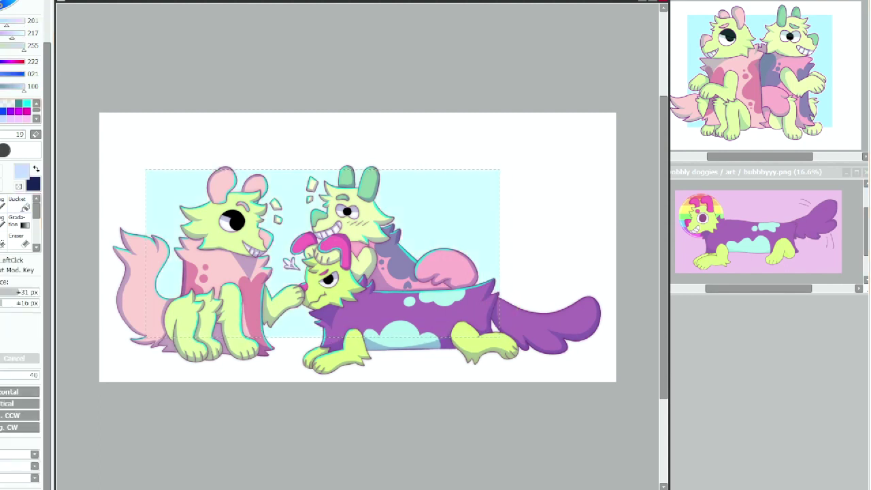
left_click_drag(532, 223, 320, 357)
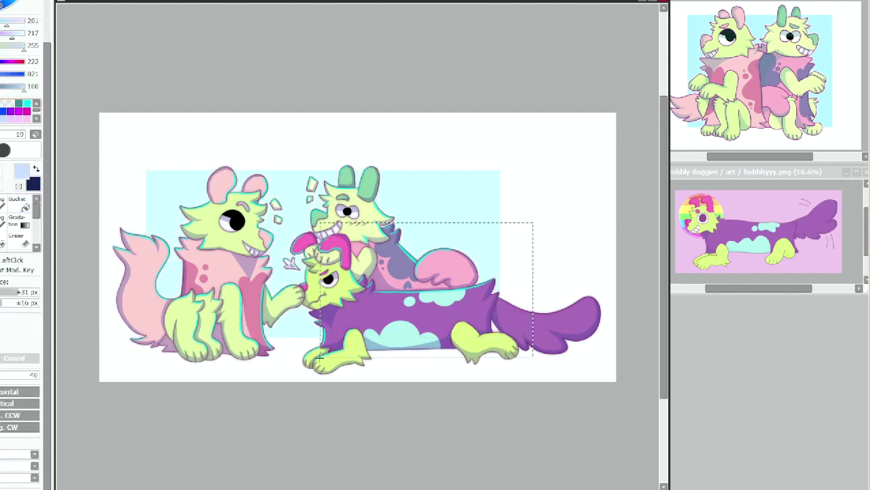
left_click(18, 202)
left_click(435, 235)
Select a wide, low rectangle behind the two upper heads and fill it with pale purple (RGB 236, 204, 255).
left_click(2, 119)
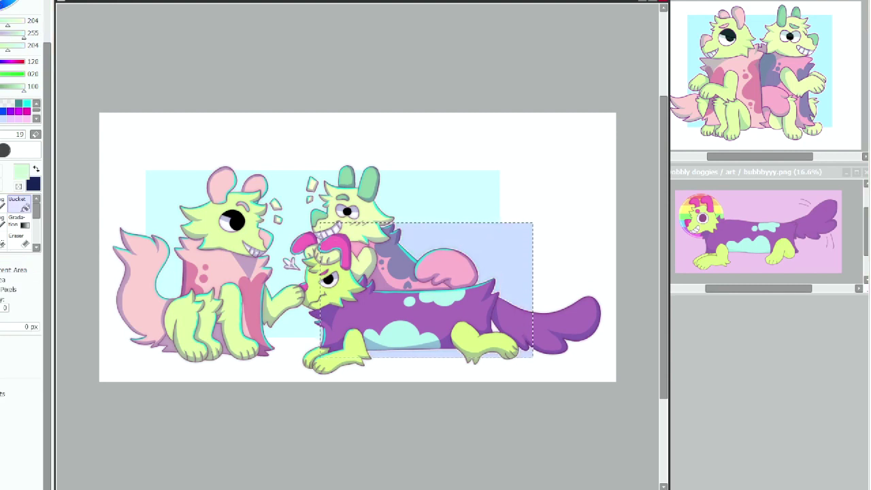
left_click(2, 172)
left_click(11, 119)
left_click_drag(163, 232, 245, 370)
left_click_drag(131, 232, 133, 234)
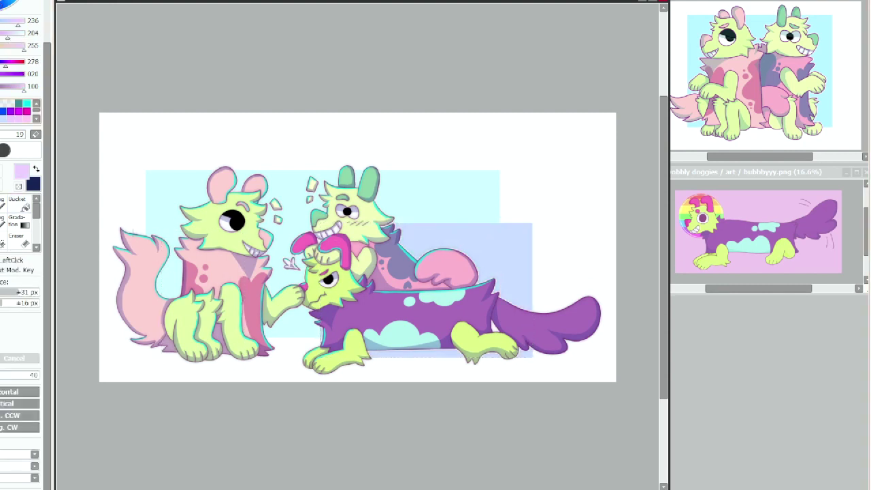
mouse_move(132, 194)
left_mouse_down()
mouse_move(398, 279)
mouse_move(151, 233)
mouse_move(425, 266)
left_mouse_up()
left_click(19, 203)
left_click(158, 216)
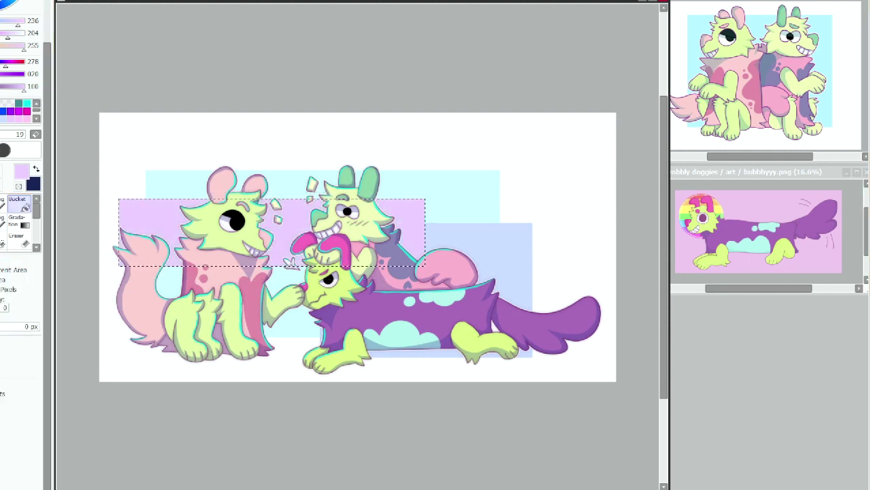
Clear the selection, lighten the pastel background rectangles and try a pinker hue shift on them.
key("ctrl+d")
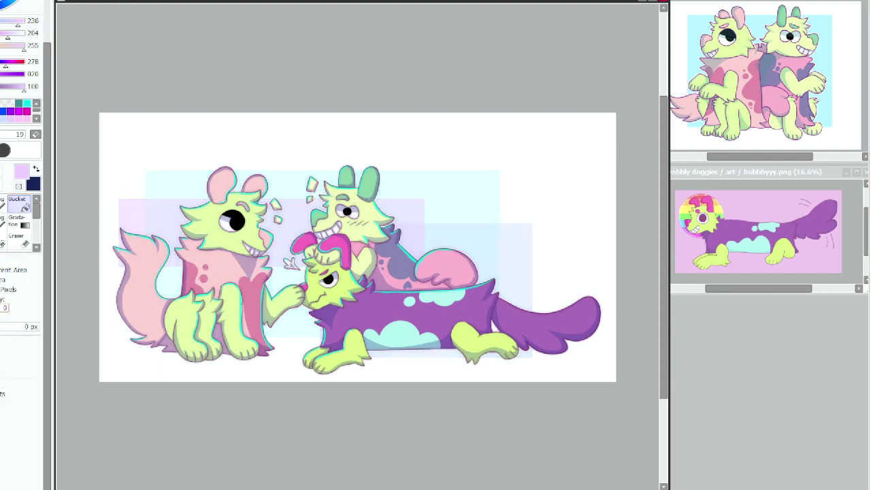
key("ctrl+u")
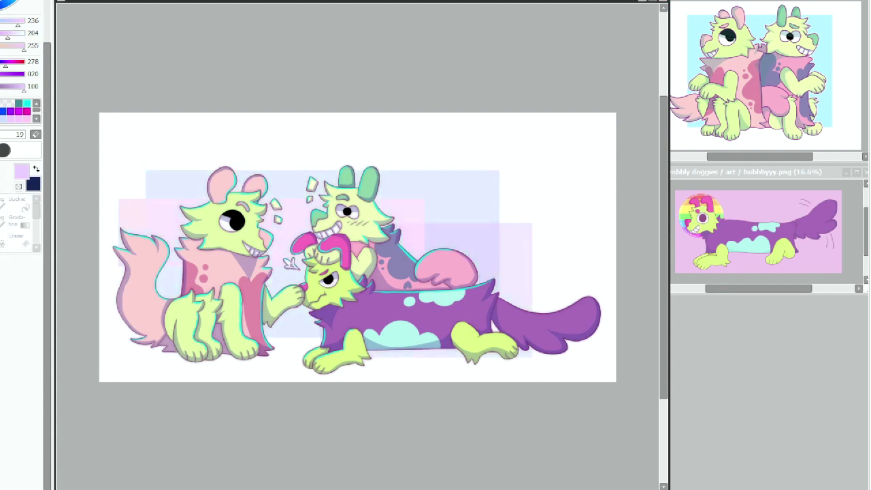
left_click(406, 141)
left_click_drag(408, 156, 418, 157)
left_click_drag(426, 141, 428, 159)
left_click_drag(420, 150, 454, 153)
left_click_drag(467, 139, 468, 139)
left_click_drag(480, 138, 480, 142)
key("ctrl+z")
key("ctrl+z")
key("ctrl+z")
key("ctrl+z")
key("ctrl+z")
key("ctrl+z")
Handwrite "Thank you for 80+ subs! at 100 subs, I'll do" in black above and beside the upper dog, using a size 7 brush.
left_click_drag(429, 153, 559, 157)
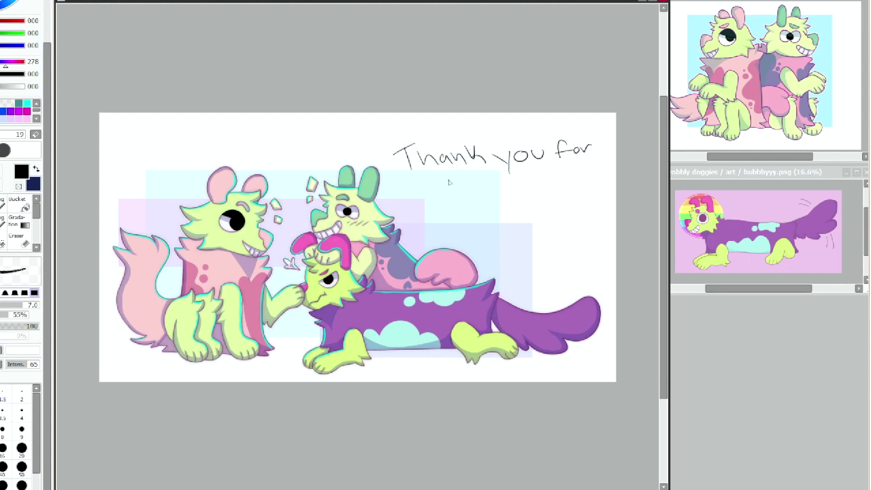
left_click_drag(449, 182, 547, 178)
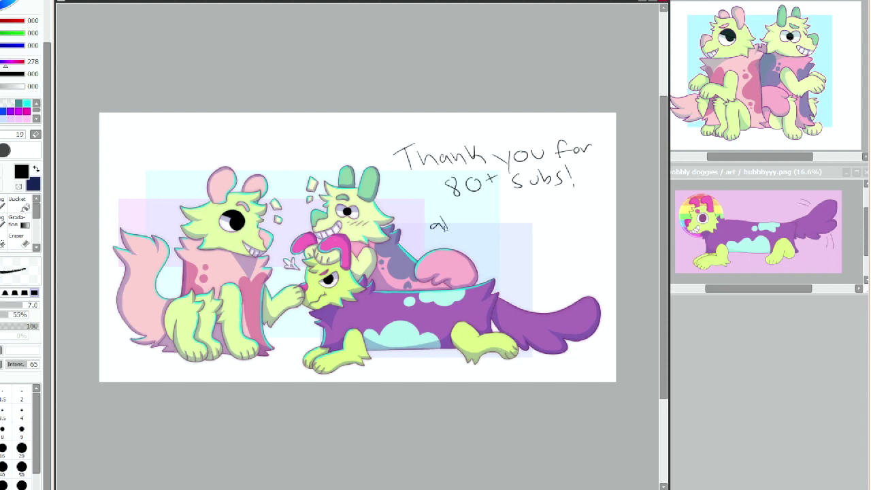
left_click_drag(446, 227, 502, 213)
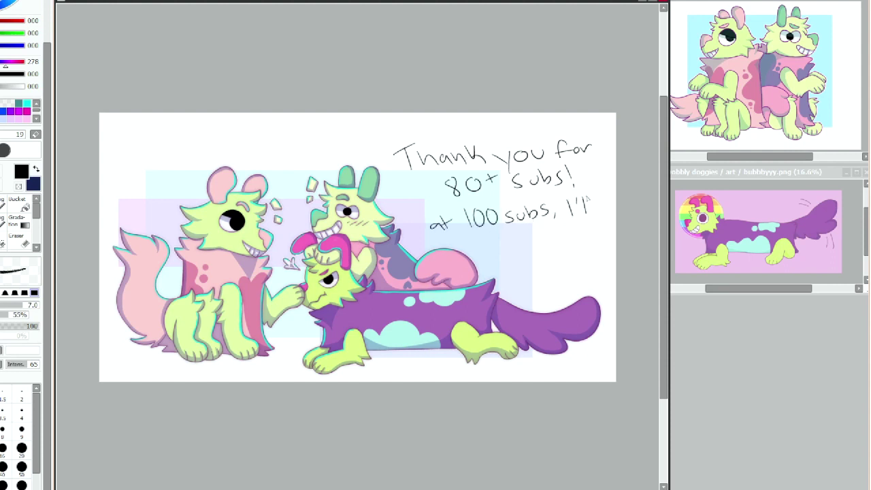
key("ctrl+z")
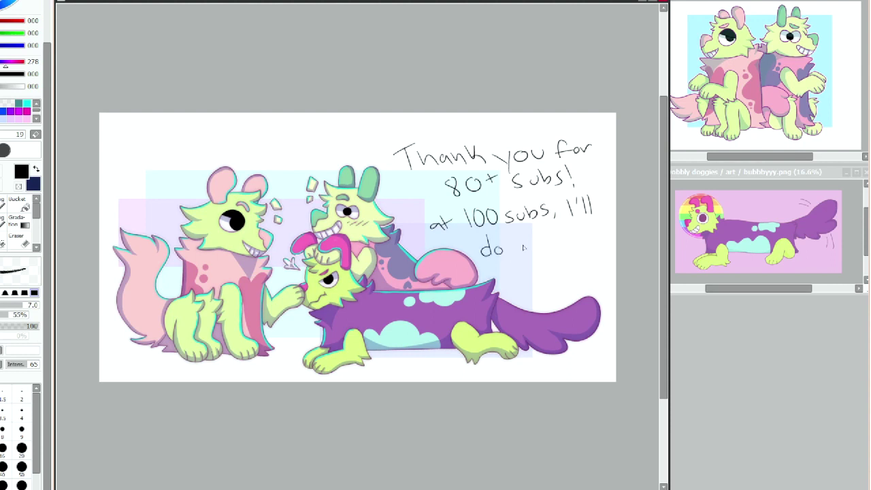